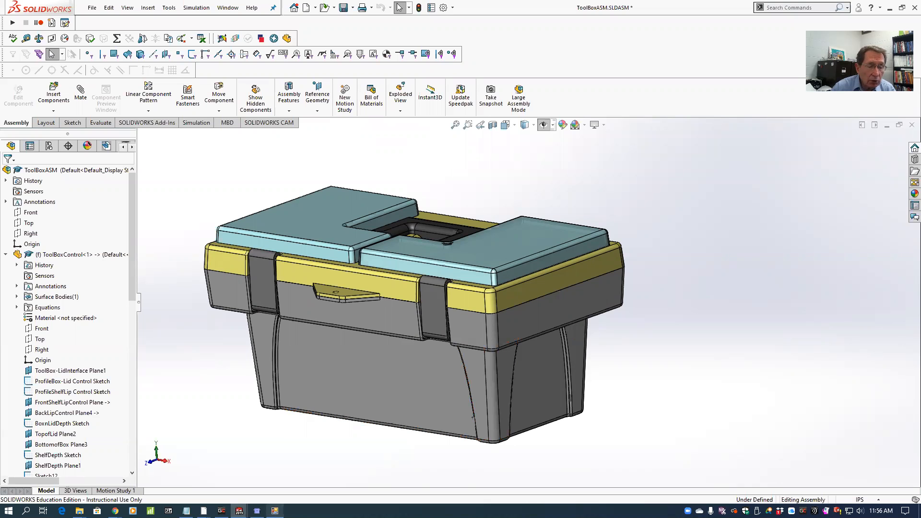
Examine the exterior of the toolbox assembly from several angles.
{"action": "left_click", "coordinate": [275, 510]}
{"action": "scroll", "coordinate": [519, 357], "scroll_direction": "up", "scroll_amount": 1}
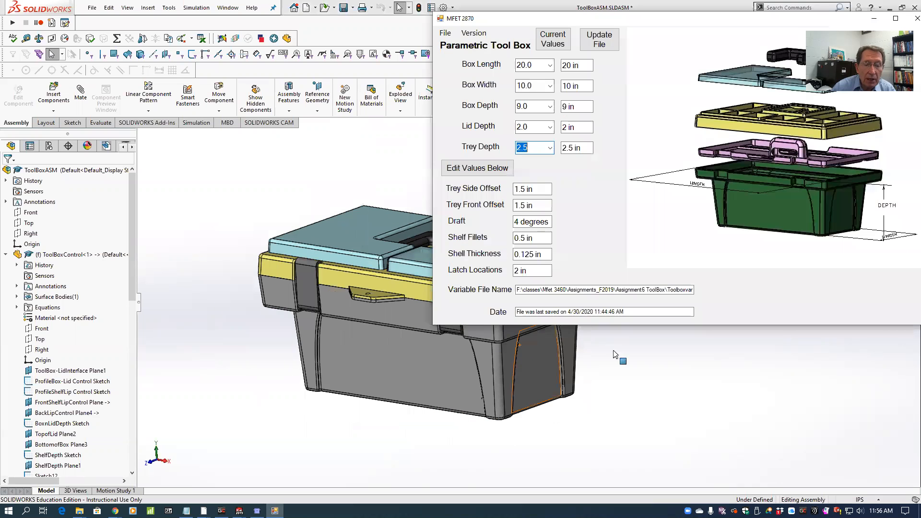
{"action": "scroll", "coordinate": [618, 356], "scroll_direction": "down", "scroll_amount": 1}
{"action": "left_click", "coordinate": [400, 301]}
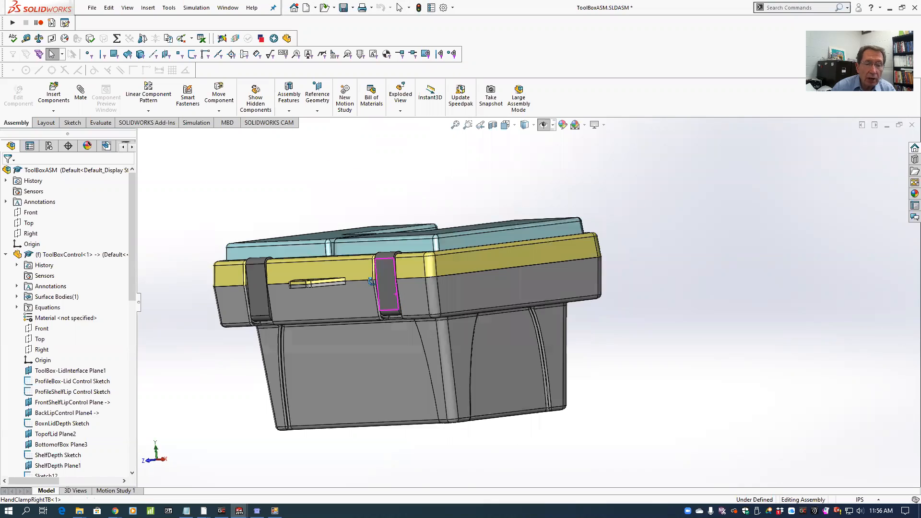
{"action": "middle_click_drag", "start_coordinate": [370, 281], "coordinate": [382, 288]}
{"action": "scroll", "coordinate": [510, 310], "scroll_direction": "up", "scroll_amount": 1}
{"action": "scroll", "coordinate": [595, 313], "scroll_direction": "down", "scroll_amount": 1}
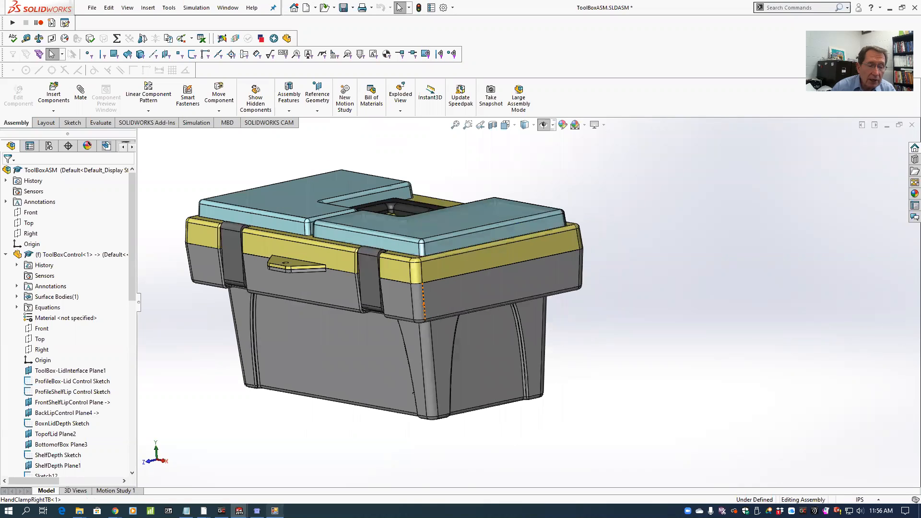
Switch to the MFET 2870 Parametric Tool Box form and set box length to 21.0, width to 11.0 and depth to 8.0 in.
{"action": "left_click", "coordinate": [275, 510]}
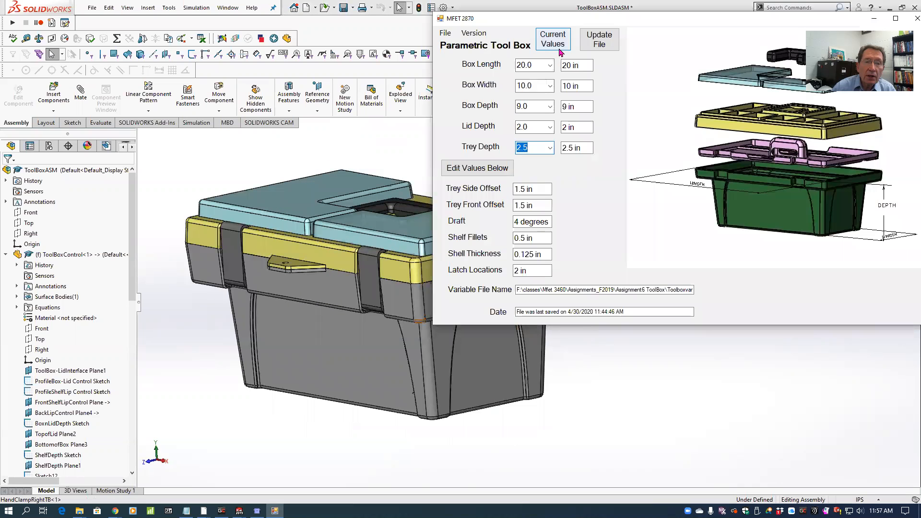
{"action": "left_click", "coordinate": [550, 67]}
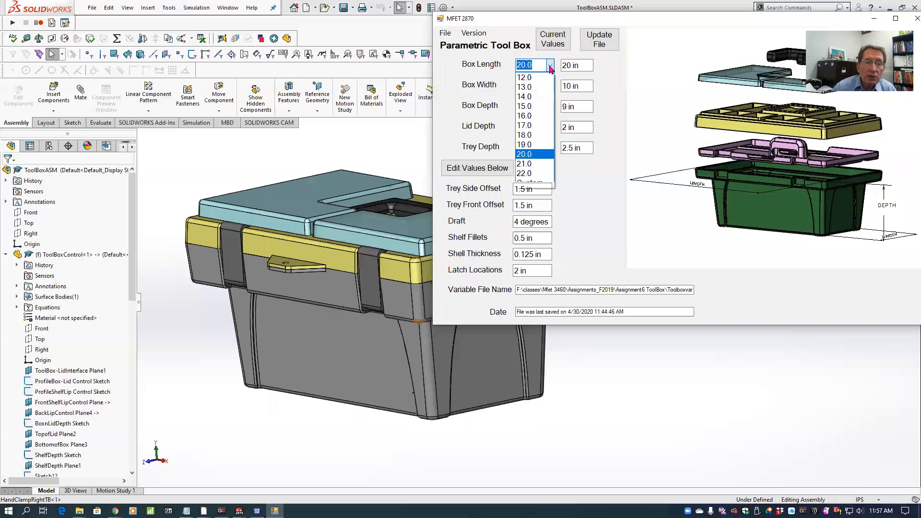
{"action": "left_click", "coordinate": [532, 164]}
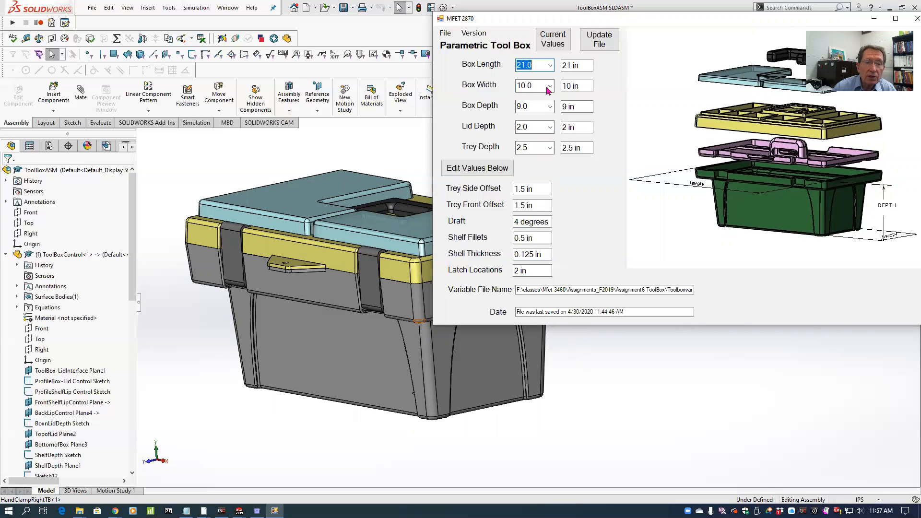
{"action": "left_click", "coordinate": [550, 88]}
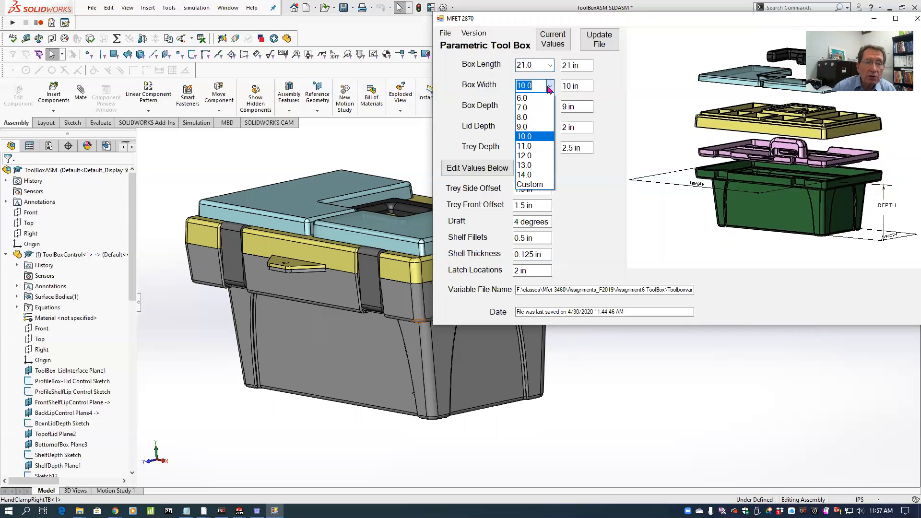
{"action": "left_click", "coordinate": [531, 147]}
{"action": "left_click", "coordinate": [550, 106]}
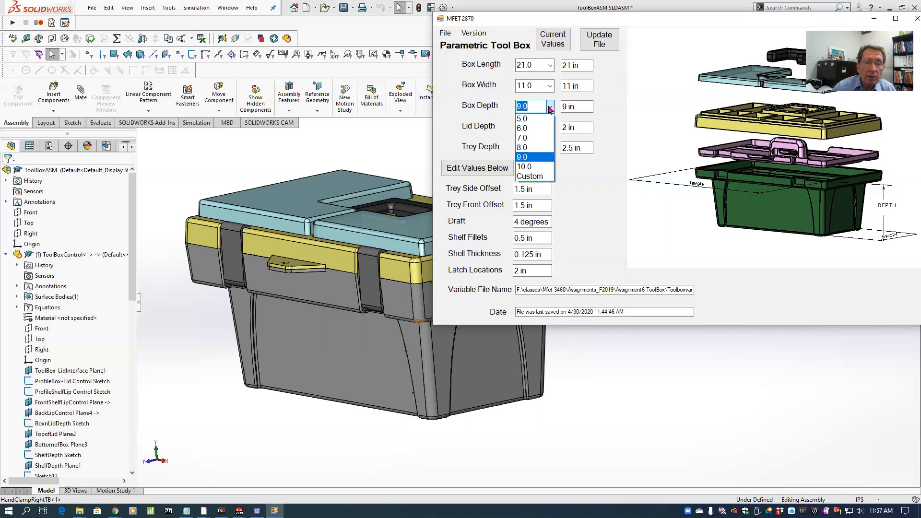
{"action": "left_click", "coordinate": [530, 147]}
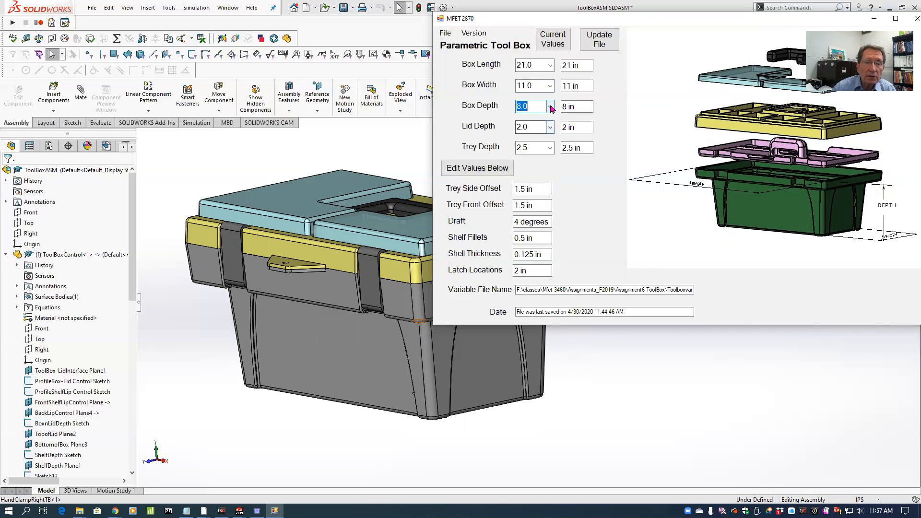
{"action": "left_click", "coordinate": [551, 108]}
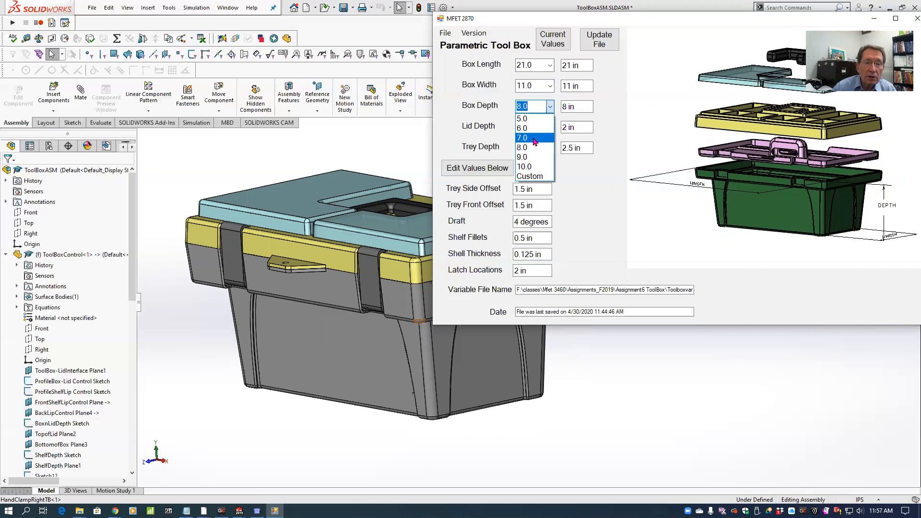
{"action": "left_click", "coordinate": [533, 147]}
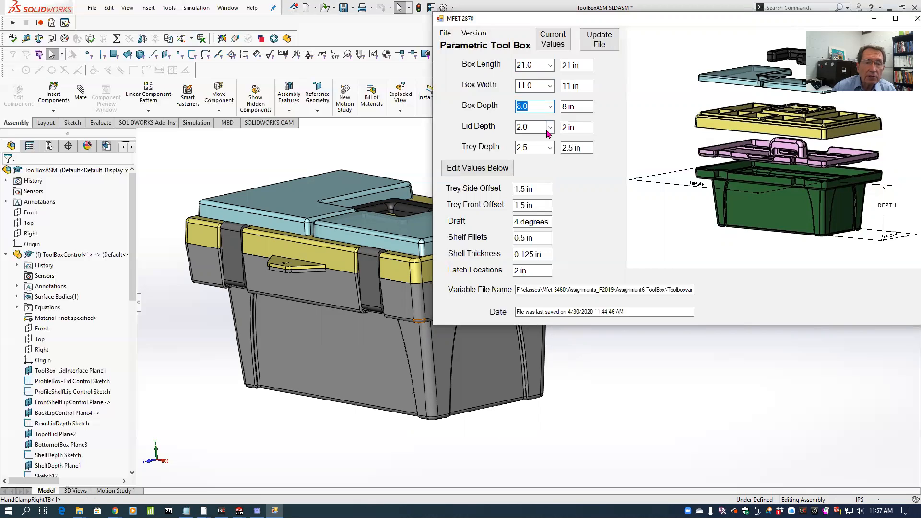
Set the lid depth to 2.5 in and the trey depth to 3.0 in, and update the variable file.
{"action": "left_click", "coordinate": [549, 127]}
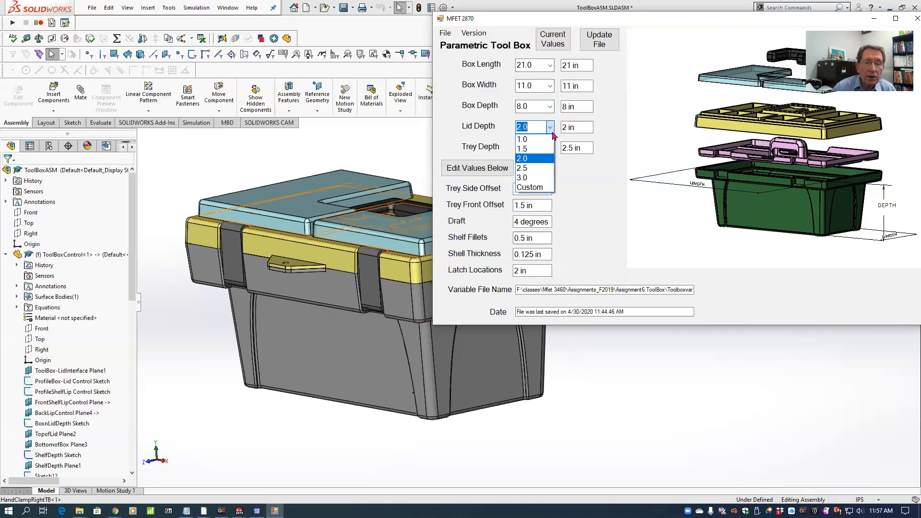
{"action": "left_click", "coordinate": [530, 168]}
{"action": "left_click", "coordinate": [548, 148]}
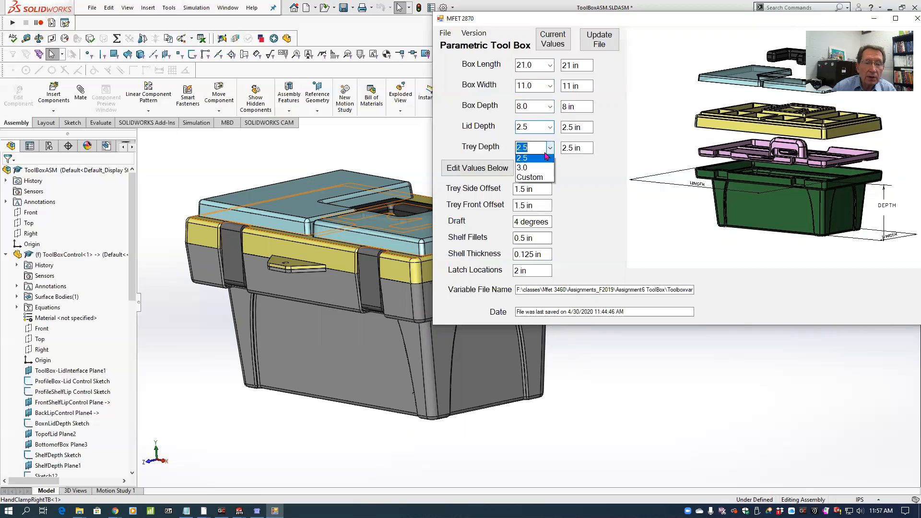
{"action": "left_click", "coordinate": [545, 168]}
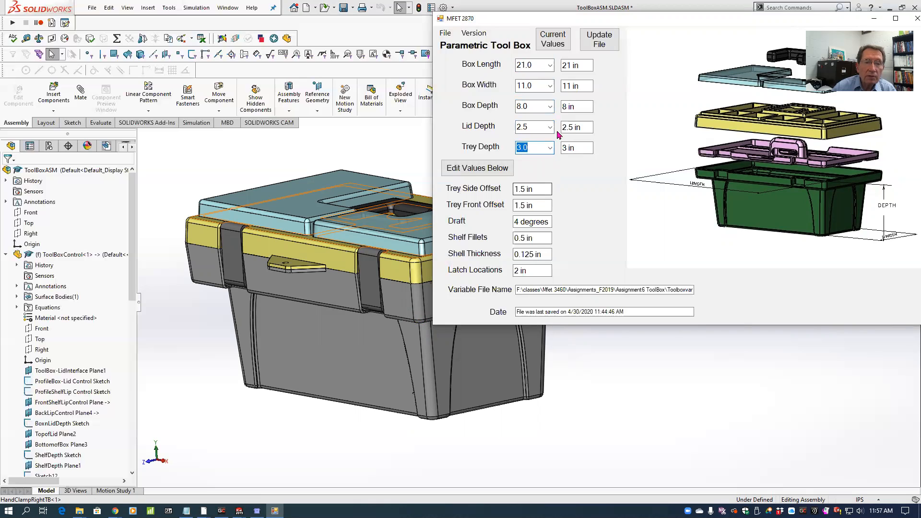
{"action": "left_click", "coordinate": [590, 40]}
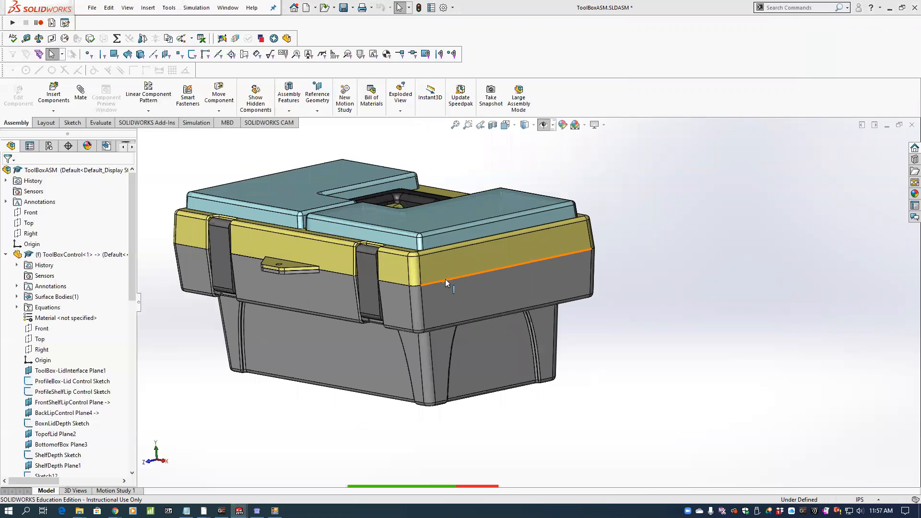
Inspect the toolbox interior in a section view cut along the Front plane, and turn the section off.
{"action": "left_click", "coordinate": [493, 126]}
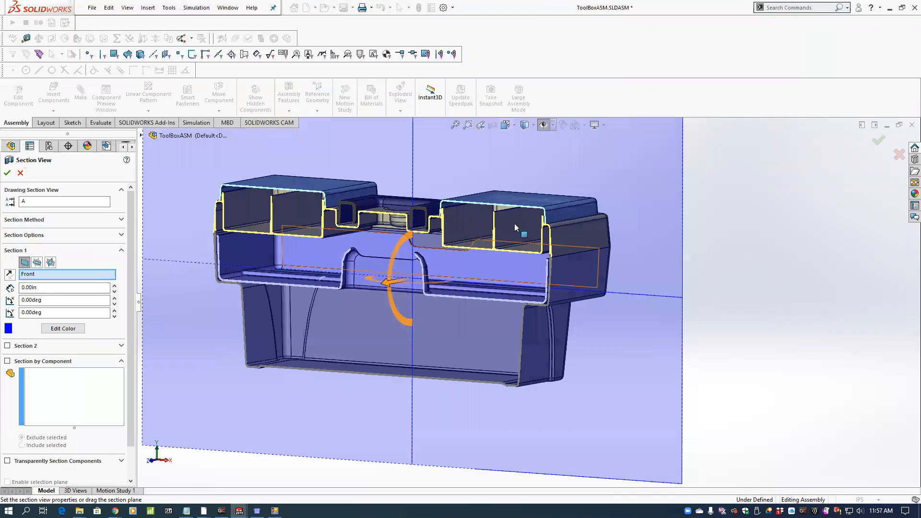
{"action": "left_click", "coordinate": [879, 140]}
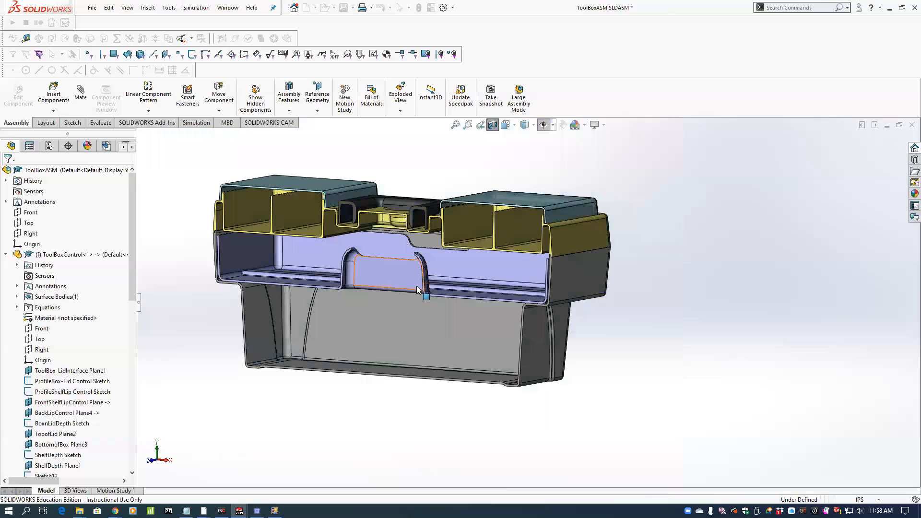
{"action": "left_click", "coordinate": [492, 126]}
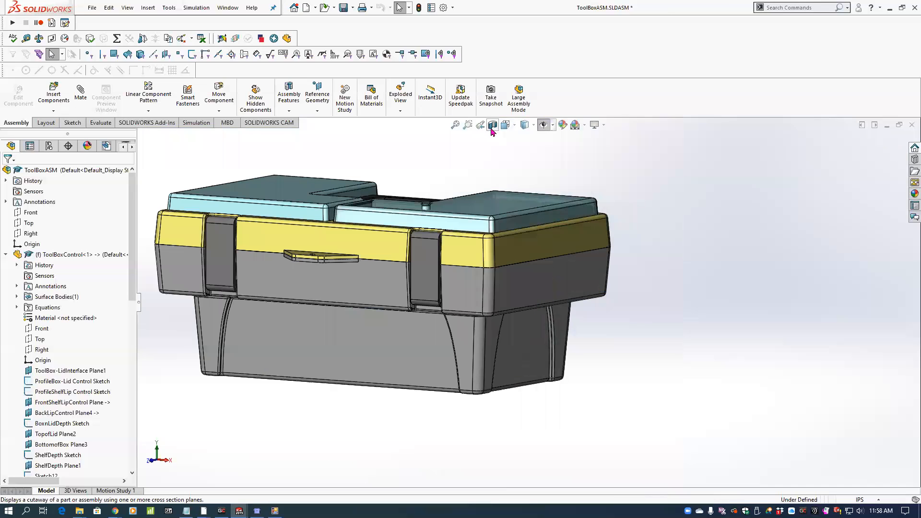
Examine the resized toolbox from the front and back, including the hinges, the latches and the lid.
{"action": "middle_click_drag", "start_coordinate": [486, 301], "coordinate": [456, 311]}
{"action": "scroll", "coordinate": [458, 307], "scroll_direction": "up", "scroll_amount": 3}
{"action": "scroll", "coordinate": [556, 292], "scroll_direction": "down", "scroll_amount": 2}
{"action": "middle_click_drag", "start_coordinate": [538, 281], "coordinate": [426, 290]}
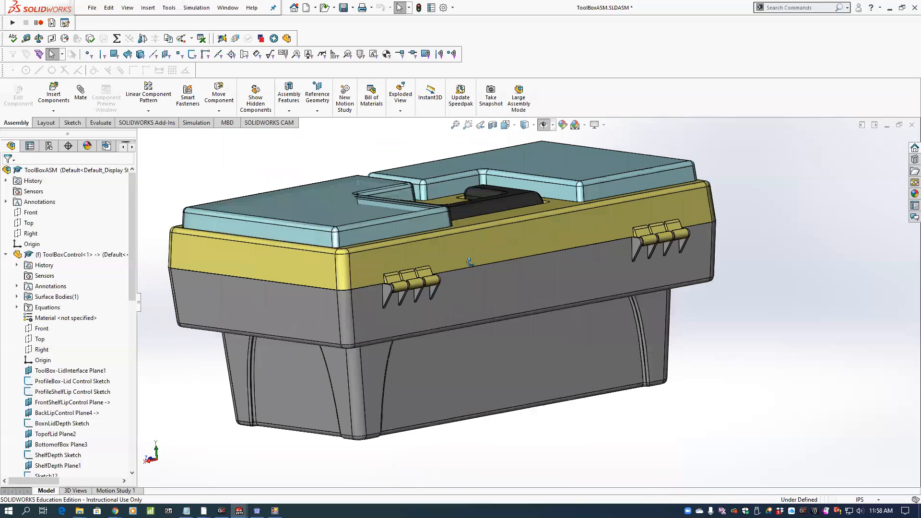
{"action": "scroll", "coordinate": [522, 264], "scroll_direction": "down", "scroll_amount": 3}
{"action": "middle_click_drag", "start_coordinate": [522, 263], "coordinate": [294, 314]}
{"action": "scroll", "coordinate": [295, 319], "scroll_direction": "down", "scroll_amount": 5}
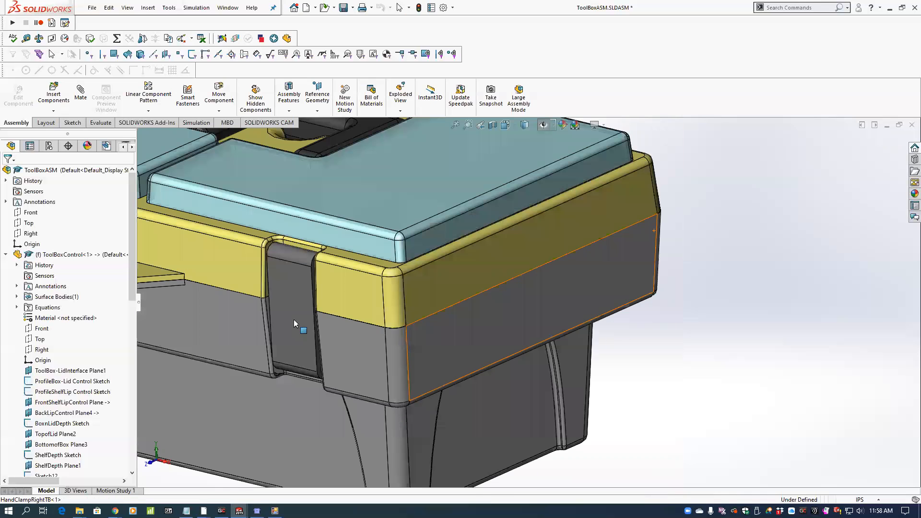
{"action": "key", "text": "f"}
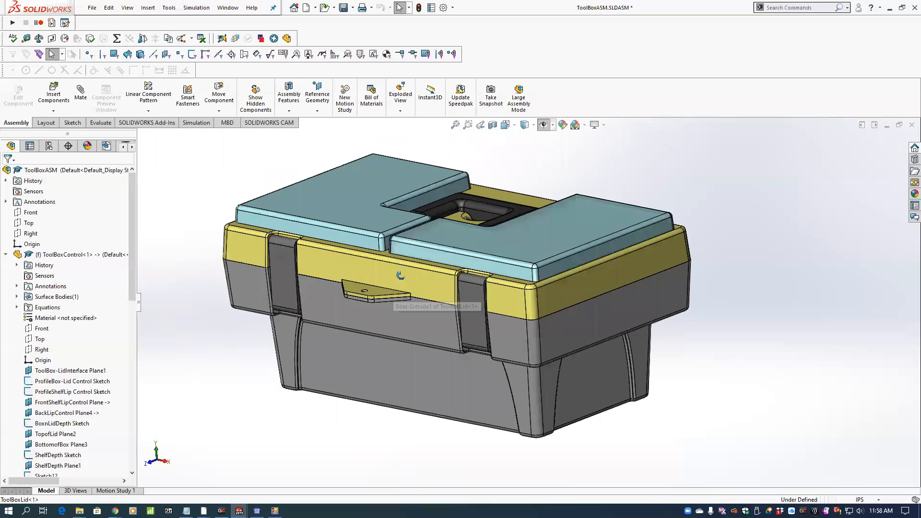
{"action": "middle_click_drag", "start_coordinate": [421, 238], "coordinate": [420, 274]}
{"action": "scroll", "coordinate": [420, 274], "scroll_direction": "up", "scroll_amount": 2}
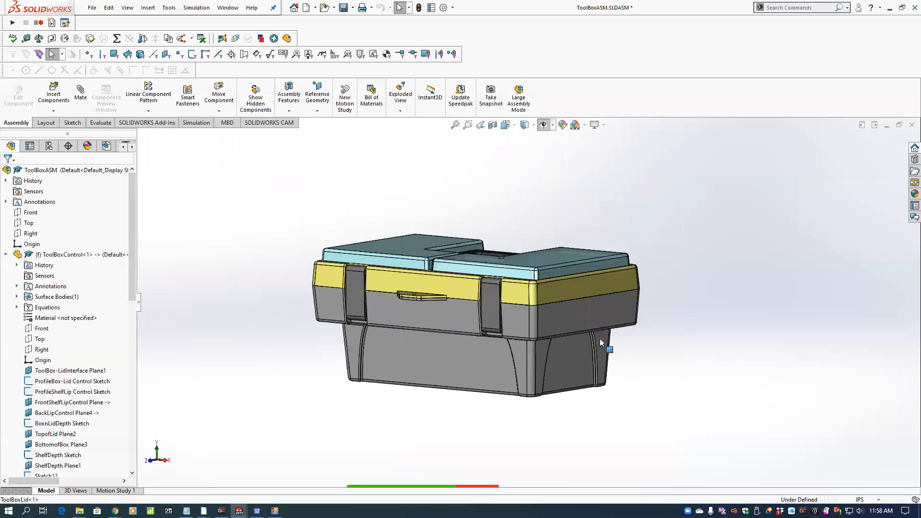
{"action": "middle_click_drag", "start_coordinate": [599, 339], "coordinate": [604, 343]}
{"action": "scroll", "coordinate": [605, 342], "scroll_direction": "up", "scroll_amount": 1}
{"action": "scroll", "coordinate": [614, 331], "scroll_direction": "down", "scroll_amount": 2}
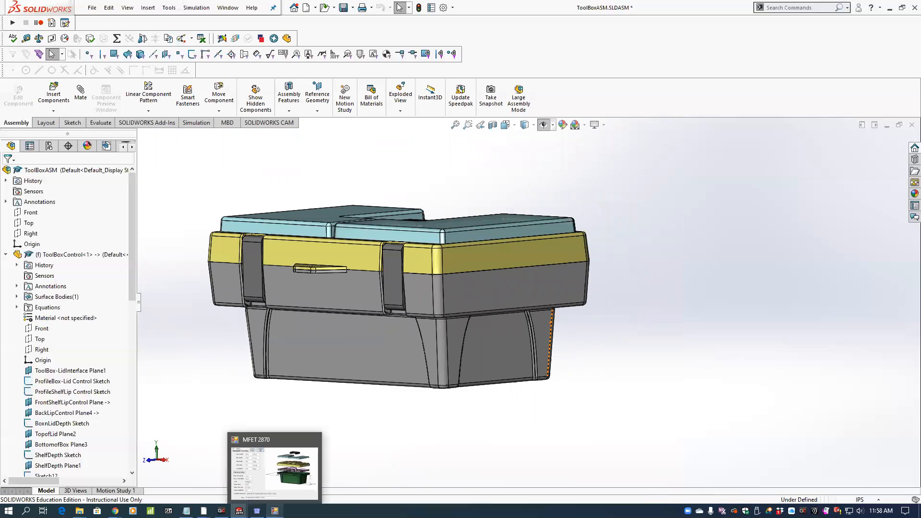
Return to the MFET 2870 form and set the box length to 18.0, width to 12.0 and depth to 10.0 in.
{"action": "left_click", "coordinate": [256, 511]}
{"action": "left_click", "coordinate": [551, 66]}
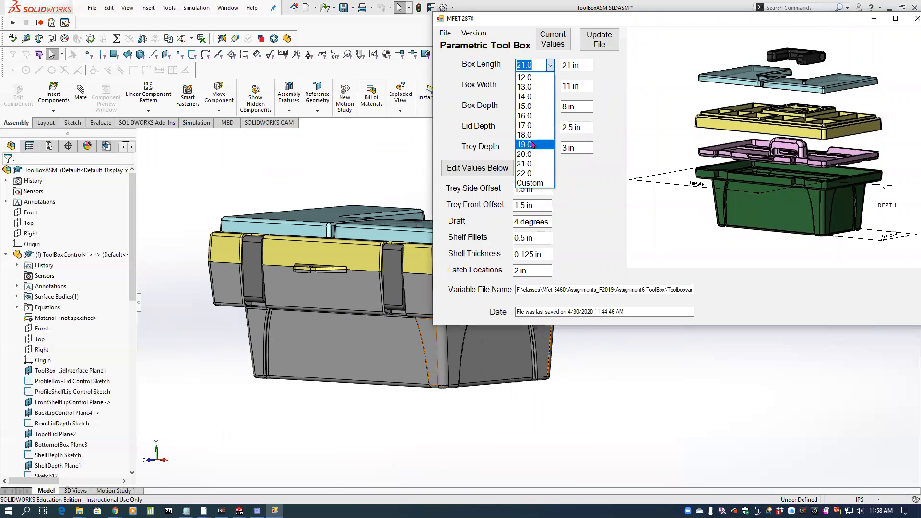
{"action": "left_click", "coordinate": [532, 135]}
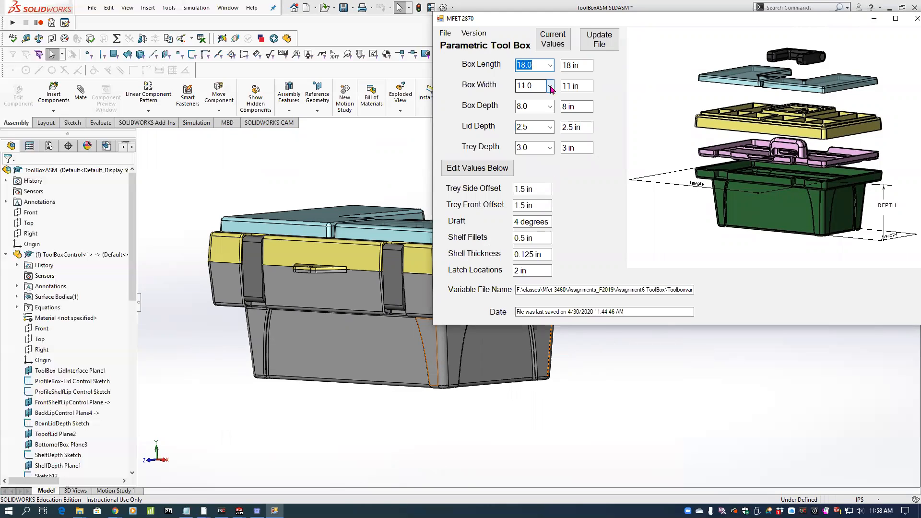
{"action": "left_click", "coordinate": [550, 86]}
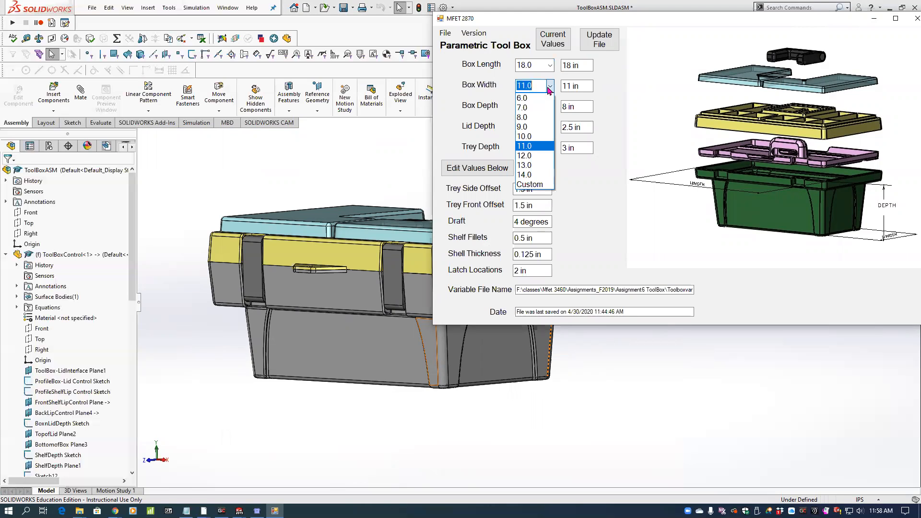
{"action": "left_click", "coordinate": [533, 155]}
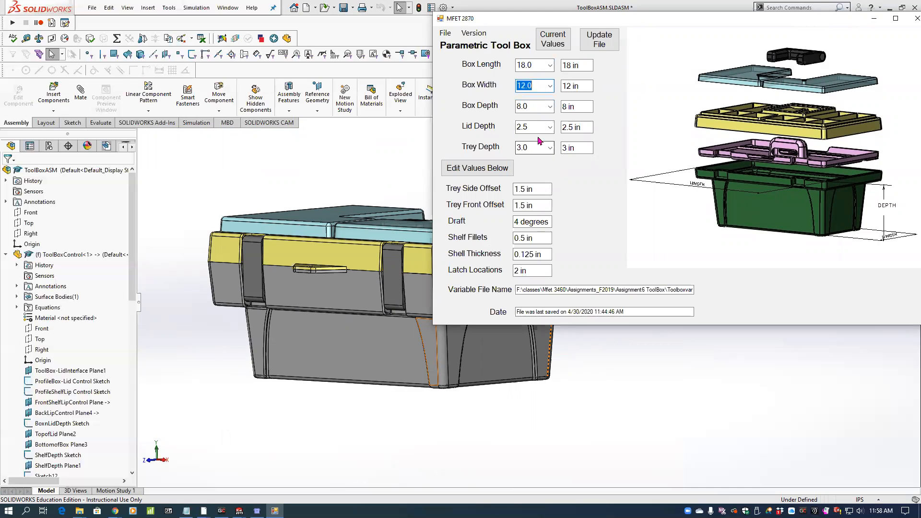
{"action": "left_click", "coordinate": [549, 106]}
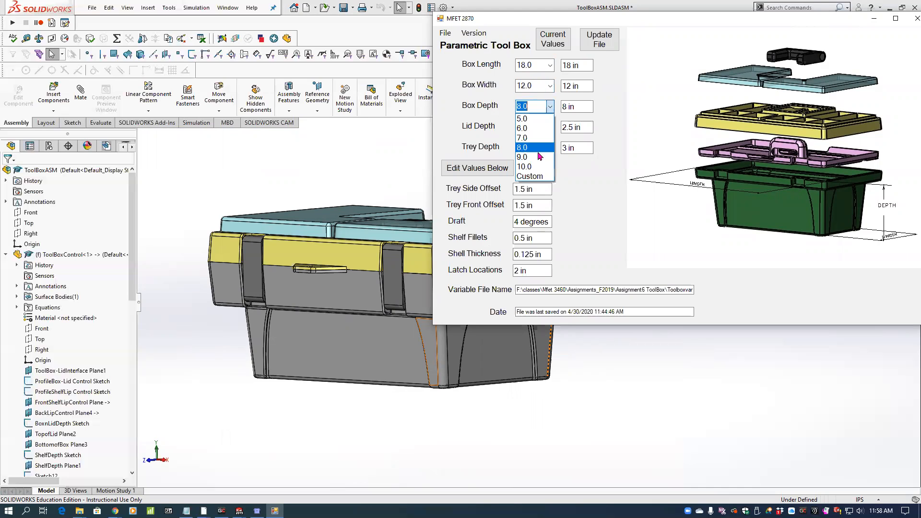
{"action": "left_click", "coordinate": [532, 167]}
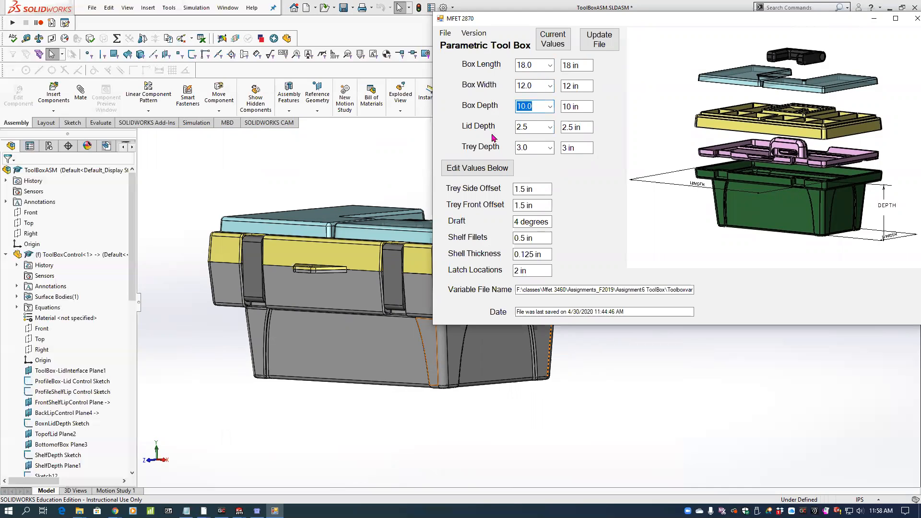
Set the lid depth to 2.0 in and the trey depth to 2.5 in.
{"action": "left_click", "coordinate": [549, 127]}
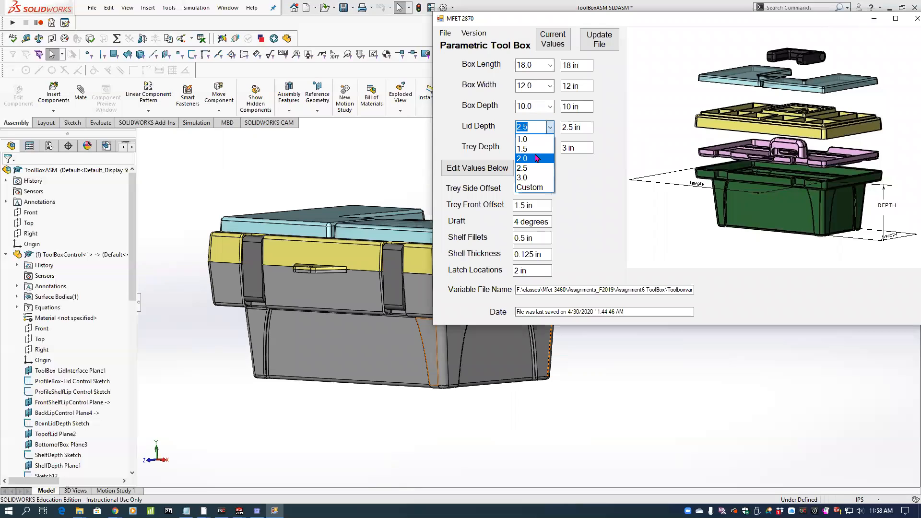
{"action": "left_click", "coordinate": [533, 158]}
{"action": "left_click", "coordinate": [549, 148]}
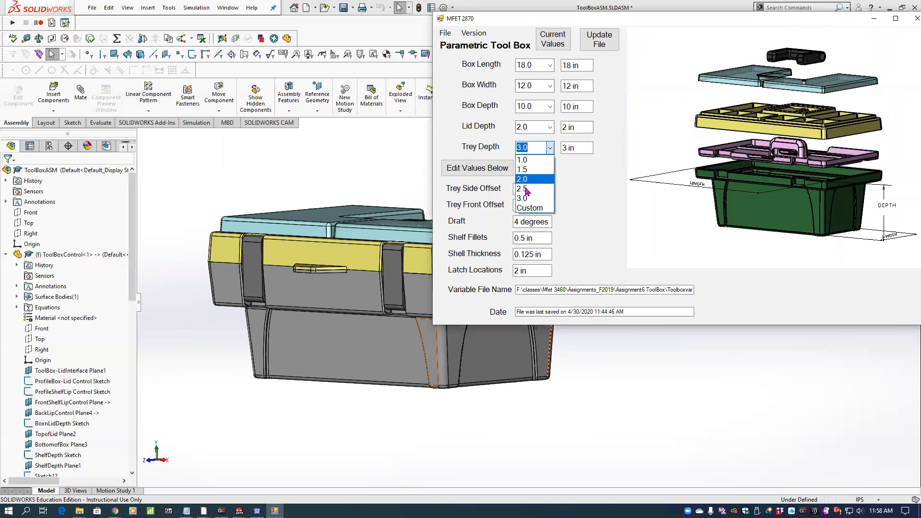
{"action": "left_click", "coordinate": [527, 168]}
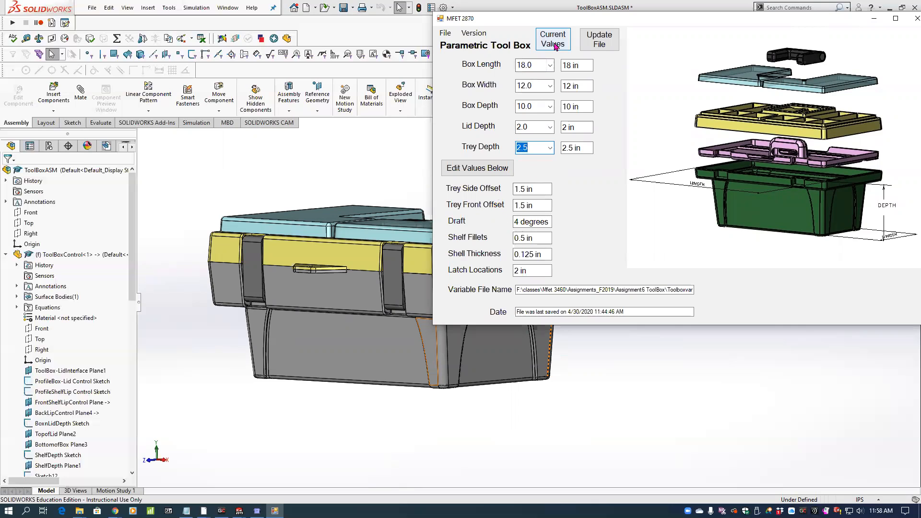
Update the variable file with the new dimensions and rebuild the toolbox assembly in SOLIDWORKS.
{"action": "left_click", "coordinate": [598, 42]}
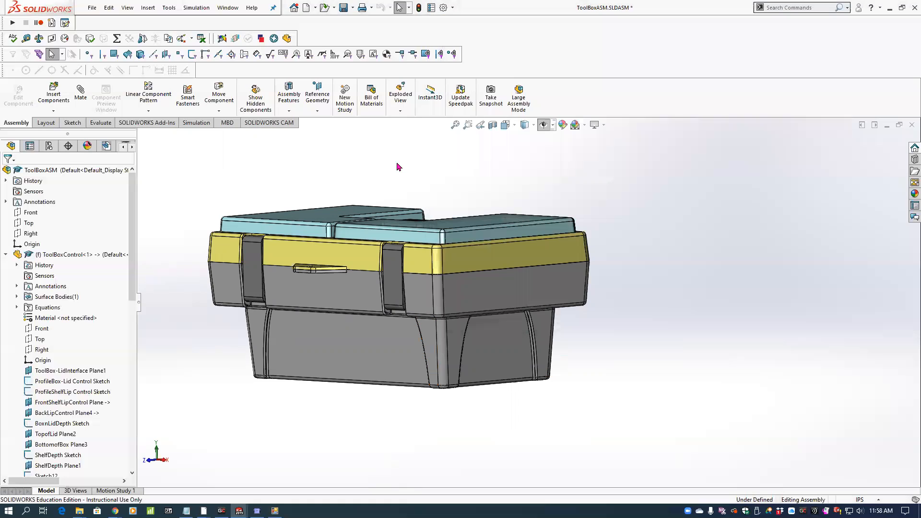
{"action": "left_click", "coordinate": [418, 8]}
{"action": "middle_click_drag", "start_coordinate": [431, 295], "coordinate": [451, 327]}
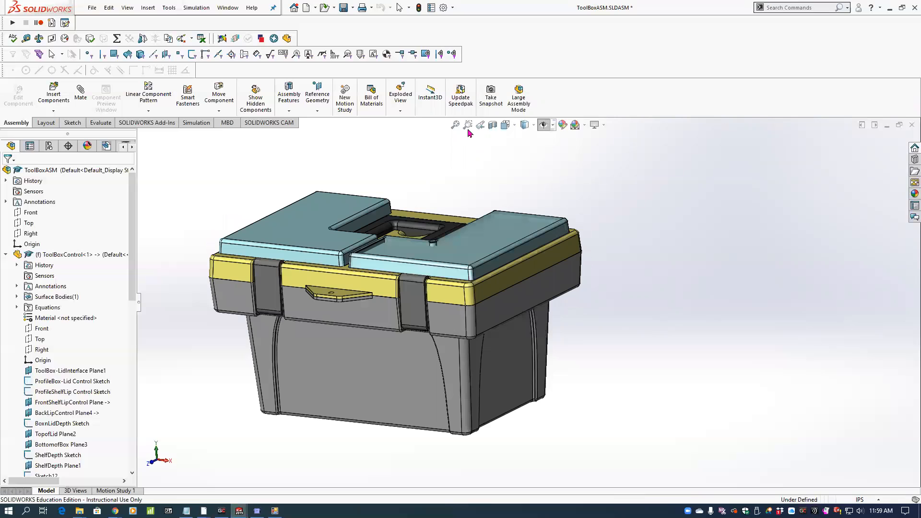
Section the toolbox assembly at the Front plane and examine how the lid, lid covers, tray and box lip fit together.
{"action": "left_click", "coordinate": [492, 126]}
{"action": "middle_click_drag", "start_coordinate": [469, 260], "coordinate": [461, 232]}
{"action": "scroll", "coordinate": [436, 265], "scroll_direction": "down", "scroll_amount": 4}
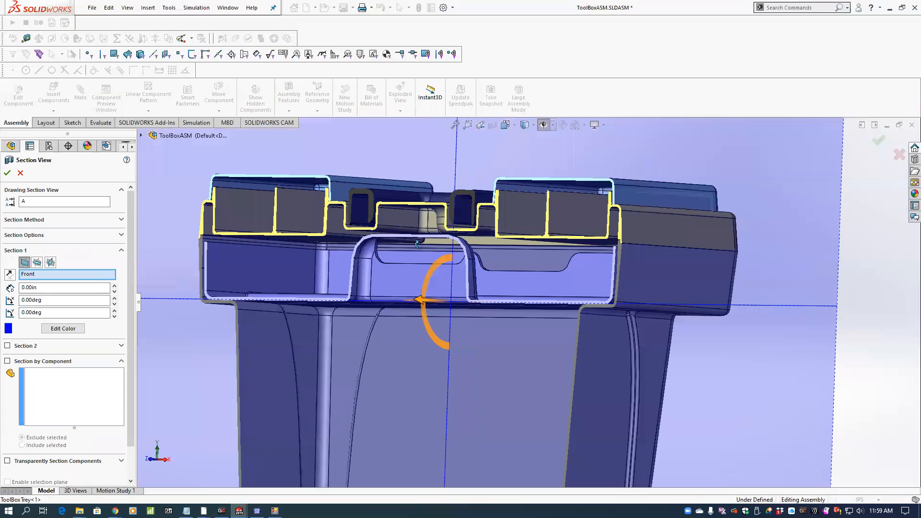
{"action": "scroll", "coordinate": [416, 255], "scroll_direction": "up", "scroll_amount": 2}
{"action": "middle_click_drag", "start_coordinate": [417, 244], "coordinate": [408, 265]}
{"action": "scroll", "coordinate": [408, 265], "scroll_direction": "down", "scroll_amount": 3}
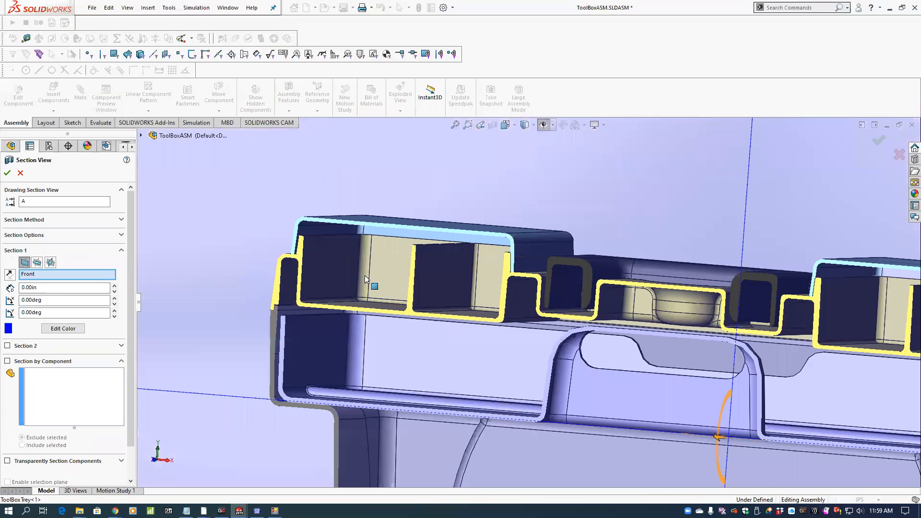
{"action": "scroll", "coordinate": [317, 334], "scroll_direction": "down", "scroll_amount": 2}
{"action": "scroll", "coordinate": [315, 335], "scroll_direction": "down", "scroll_amount": 3}
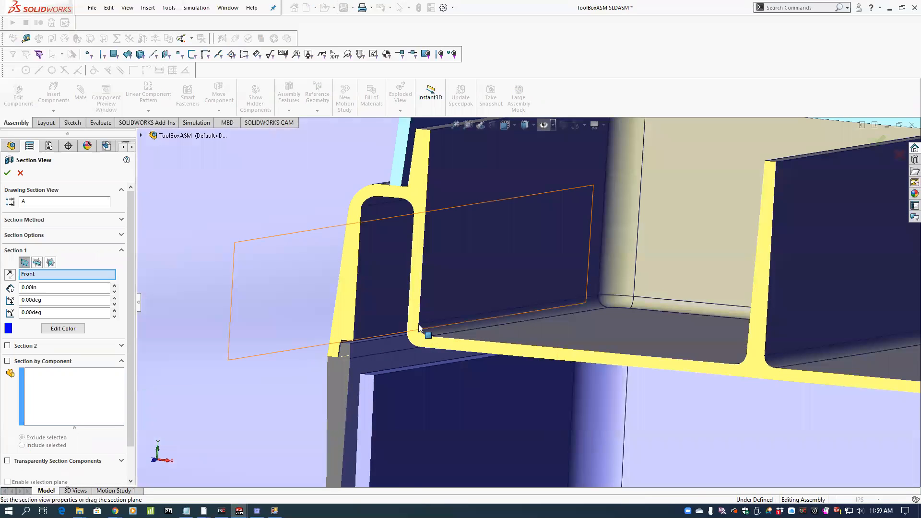
{"action": "scroll", "coordinate": [422, 331], "scroll_direction": "up", "scroll_amount": 3}
{"action": "scroll", "coordinate": [418, 364], "scroll_direction": "down", "scroll_amount": 2}
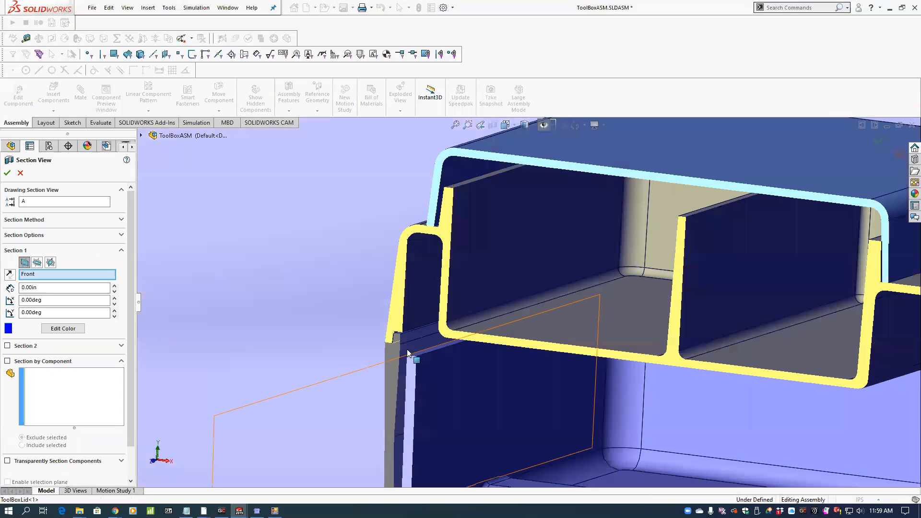
{"action": "scroll", "coordinate": [407, 335], "scroll_direction": "up", "scroll_amount": 1}
{"action": "scroll", "coordinate": [407, 335], "scroll_direction": "up", "scroll_amount": 5}
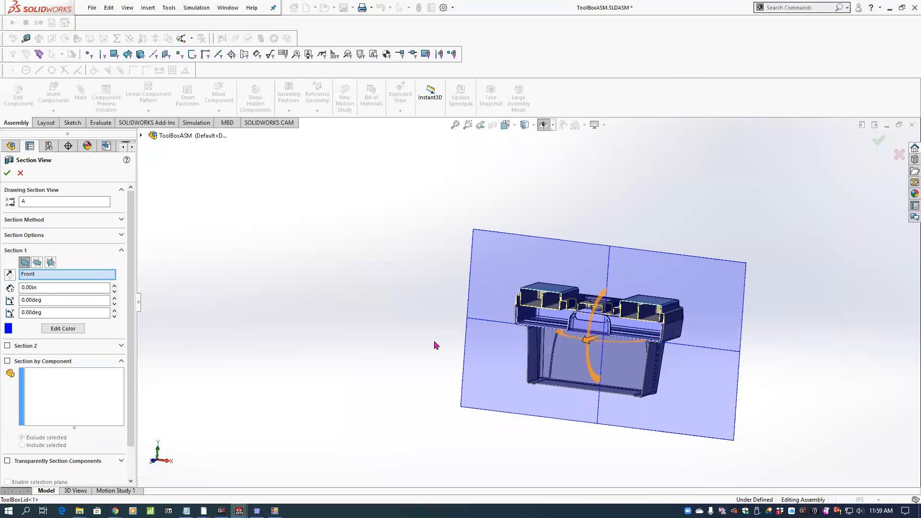
{"action": "left_click", "coordinate": [7, 173]}
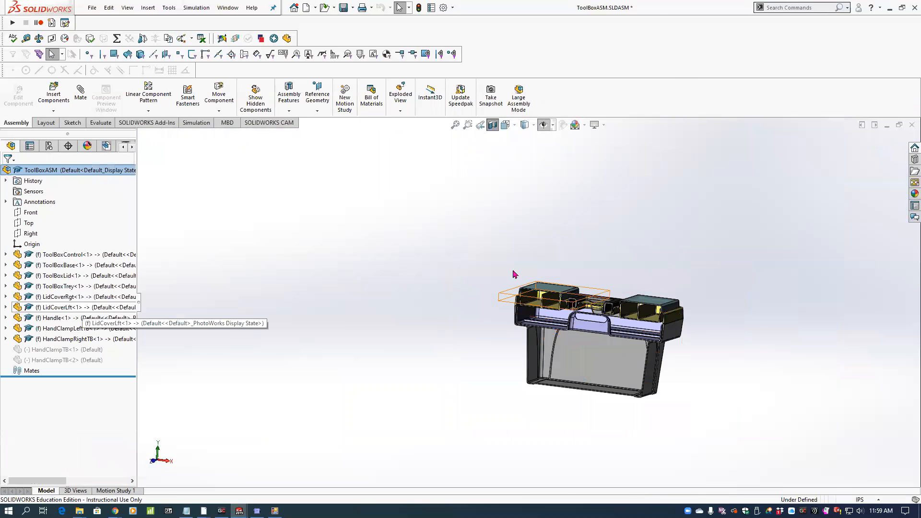
Turn off the section view and show the complete toolbox at an angle.
{"action": "scroll", "coordinate": [662, 319], "scroll_direction": "down", "scroll_amount": 4}
{"action": "left_click", "coordinate": [493, 125]}
{"action": "middle_click_drag", "start_coordinate": [489, 191], "coordinate": [466, 212]}
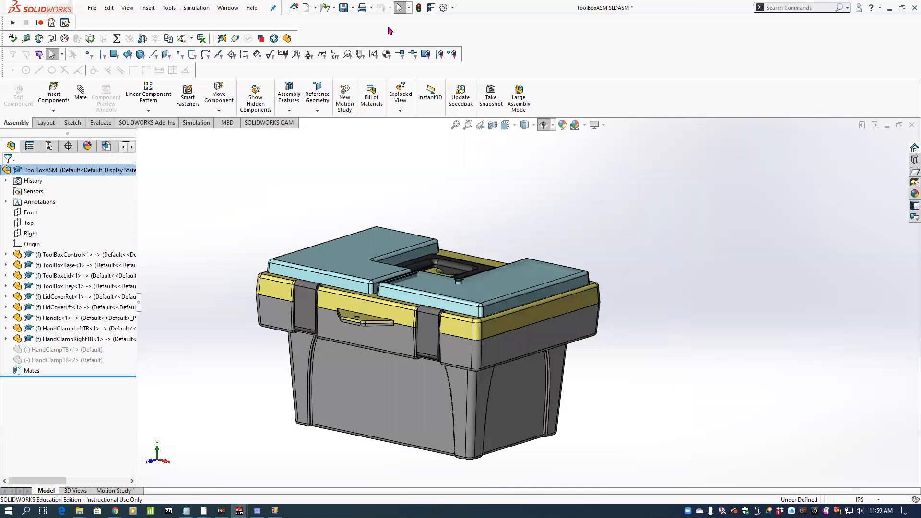
Save the toolbox assembly together with all its modified parts and close it.
{"action": "left_click", "coordinate": [344, 8]}
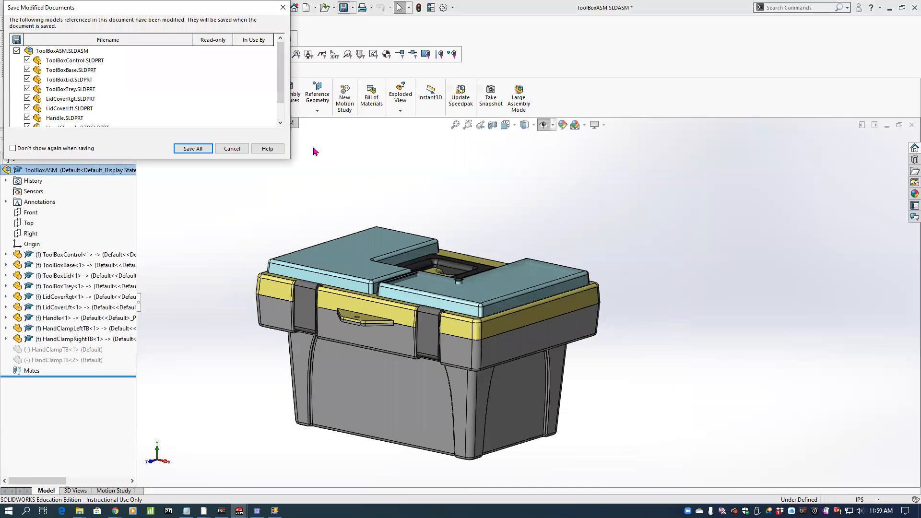
{"action": "left_click", "coordinate": [194, 148]}
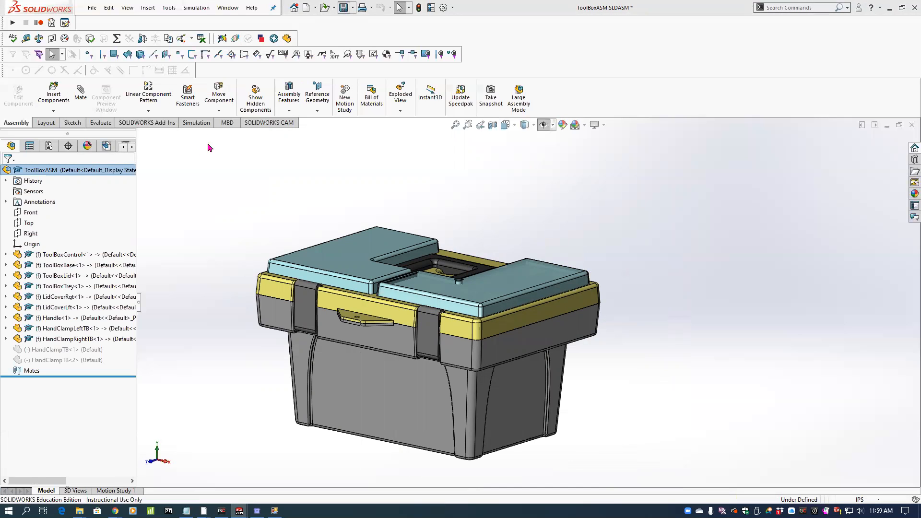
{"action": "left_click", "coordinate": [98, 8]}
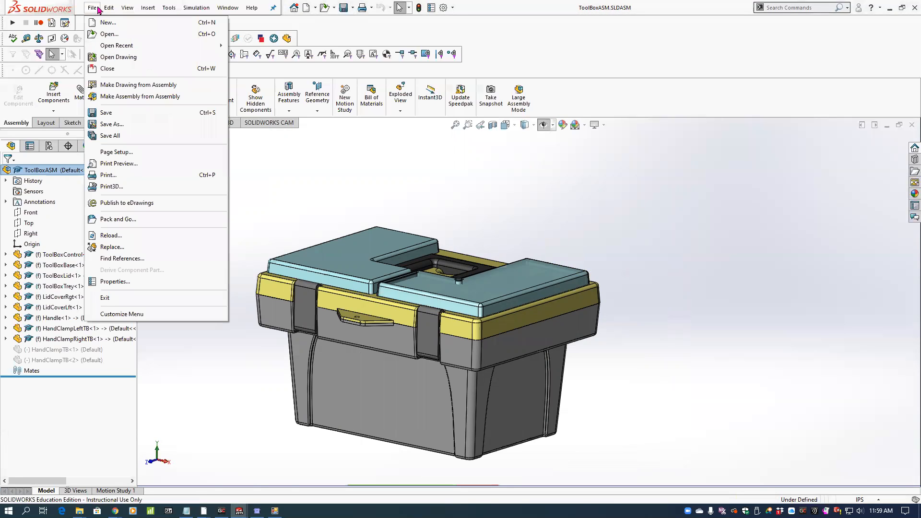
{"action": "left_click", "coordinate": [178, 68]}
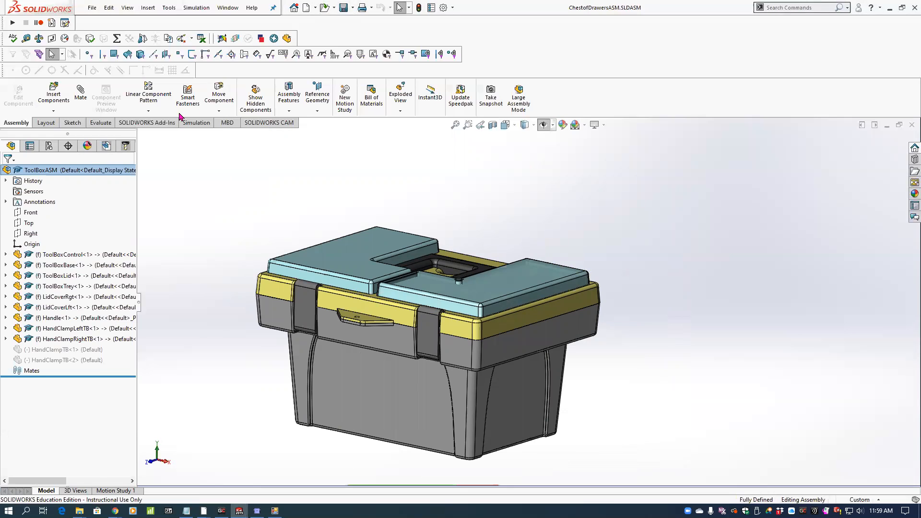
Run the cabinet variables macro from the Assignment5 Cabinet folder on the chest of drawers and place its form beside the model.
{"action": "middle_click_drag", "start_coordinate": [316, 246], "coordinate": [427, 264]}
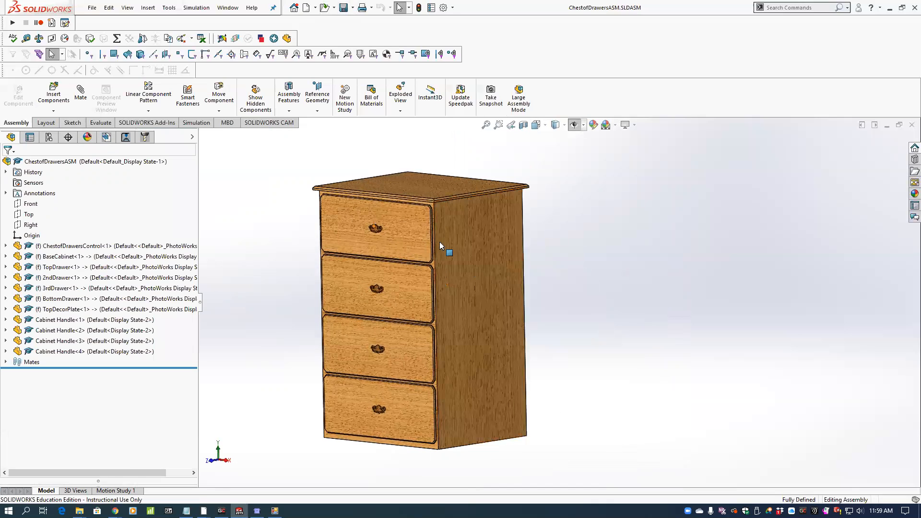
{"action": "scroll", "coordinate": [472, 244], "scroll_direction": "down", "scroll_amount": 1}
{"action": "middle_click_drag", "start_coordinate": [488, 246], "coordinate": [508, 271]}
{"action": "scroll", "coordinate": [511, 291], "scroll_direction": "up", "scroll_amount": 2}
{"action": "scroll", "coordinate": [549, 304], "scroll_direction": "down", "scroll_amount": 1}
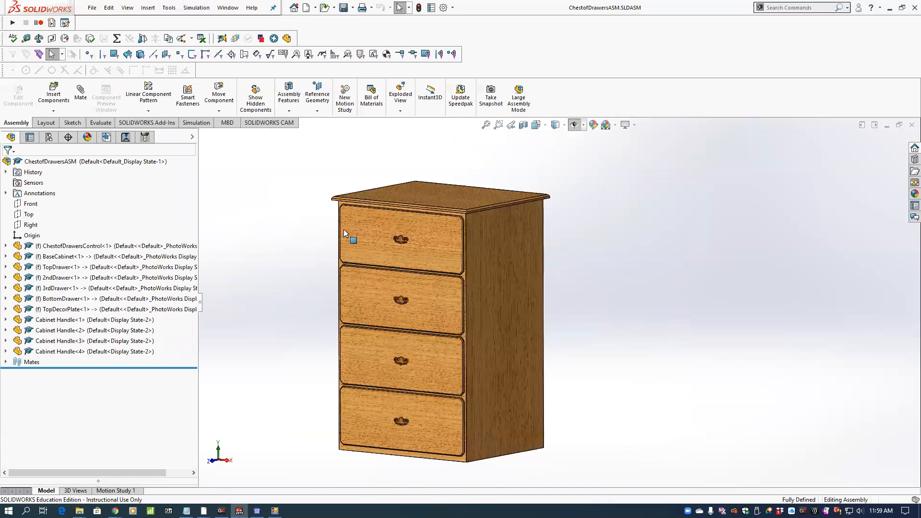
{"action": "left_click", "coordinate": [13, 24]}
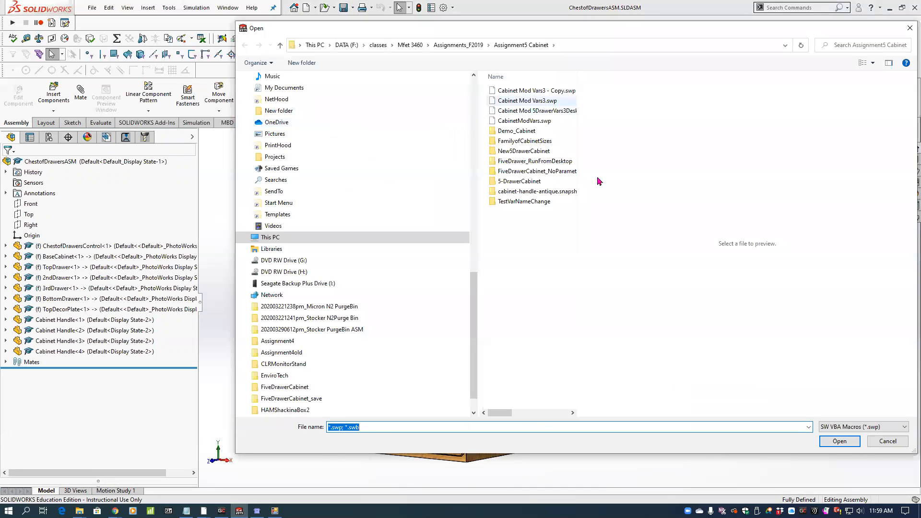
{"action": "left_click", "coordinate": [839, 440]}
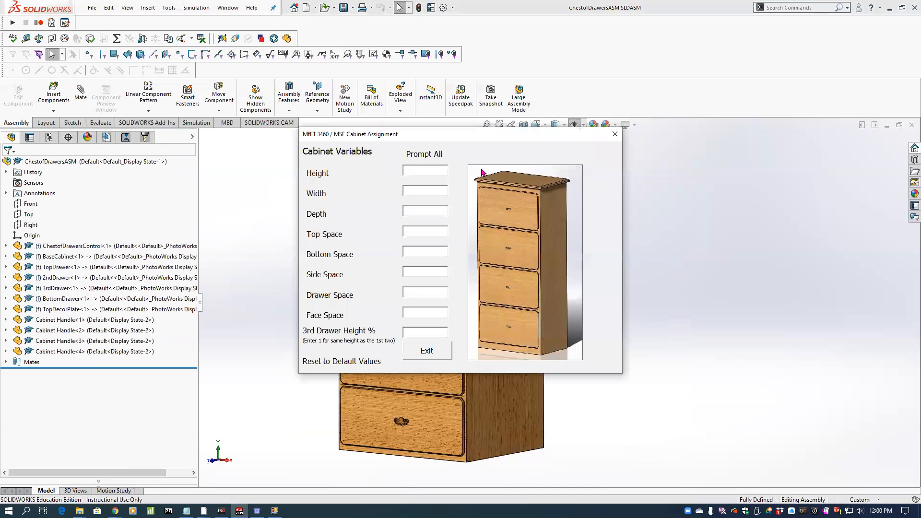
{"action": "left_click_drag", "start_coordinate": [471, 139], "coordinate": [713, 161]}
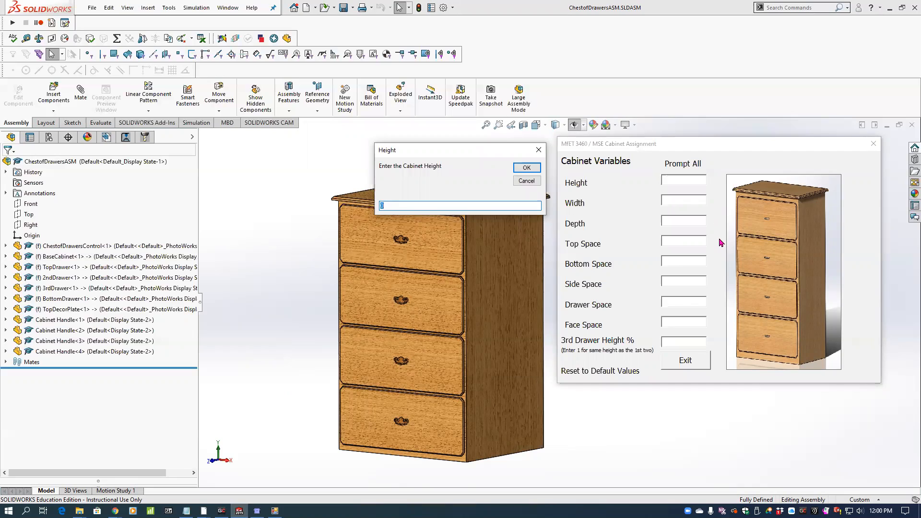
Prompt for all cabinet variables and enter a height of 78, width of 65 and depth of 36.
{"action": "type", "text": "78"}
{"action": "key", "text": "Return"}
{"action": "type", "text": "65"}
{"action": "key", "text": "Return"}
{"action": "type", "text": "36"}
{"action": "key", "text": "Return"}
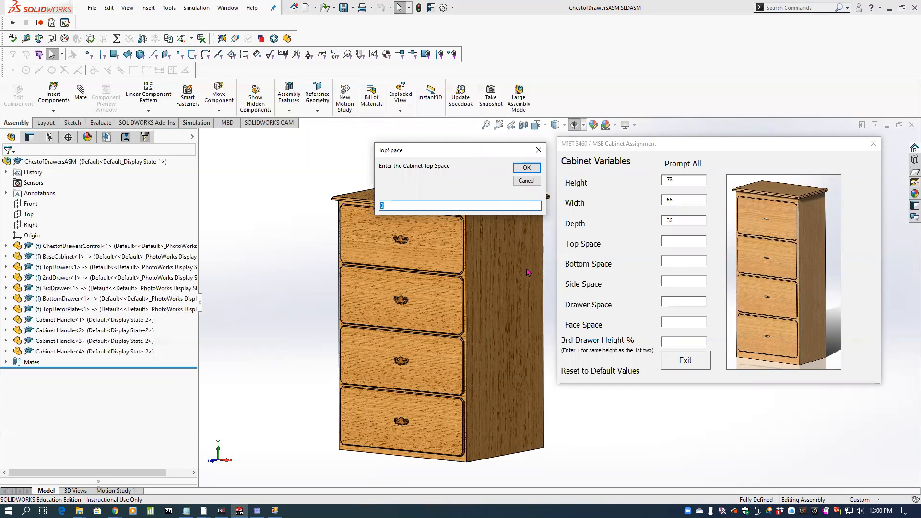
Set the cabinet's top space to 3, bottom space to 2.5 and side space to 1.5.
{"action": "key", "text": "Return"}
{"action": "key", "text": "Return"}
{"action": "key", "text": "Return"}
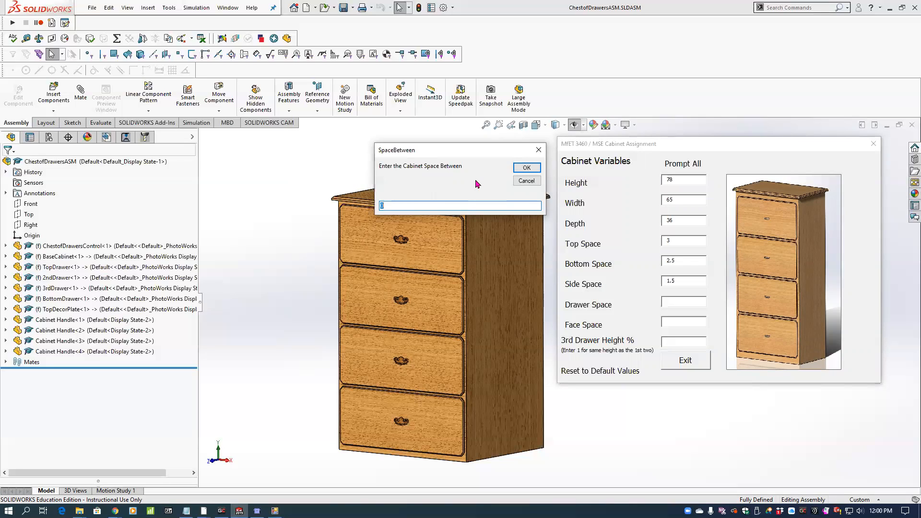
Set the drawer space to 2, the face space to 0.75 and the 3rd drawer height % to 1.
{"action": "key", "text": "Return"}
{"action": "type", "text": ".75"}
{"action": "key", "text": "Return"}
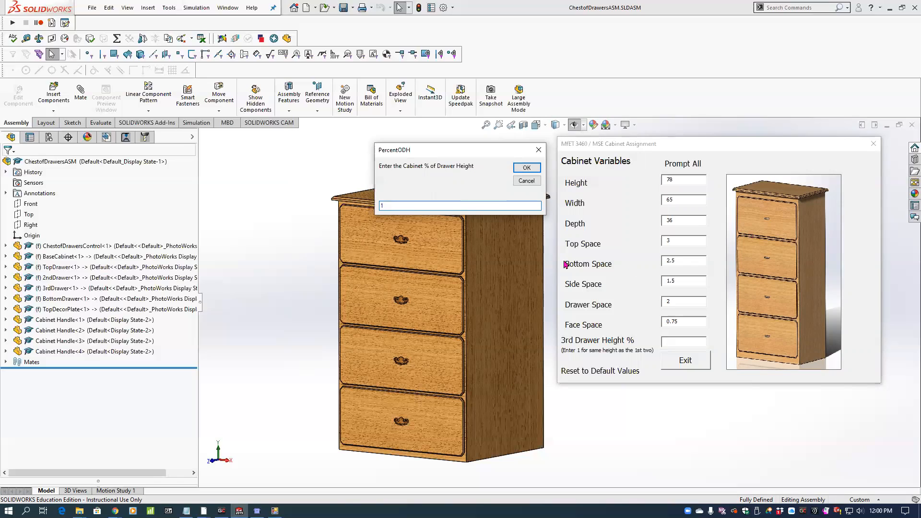
{"action": "left_click", "coordinate": [526, 168]}
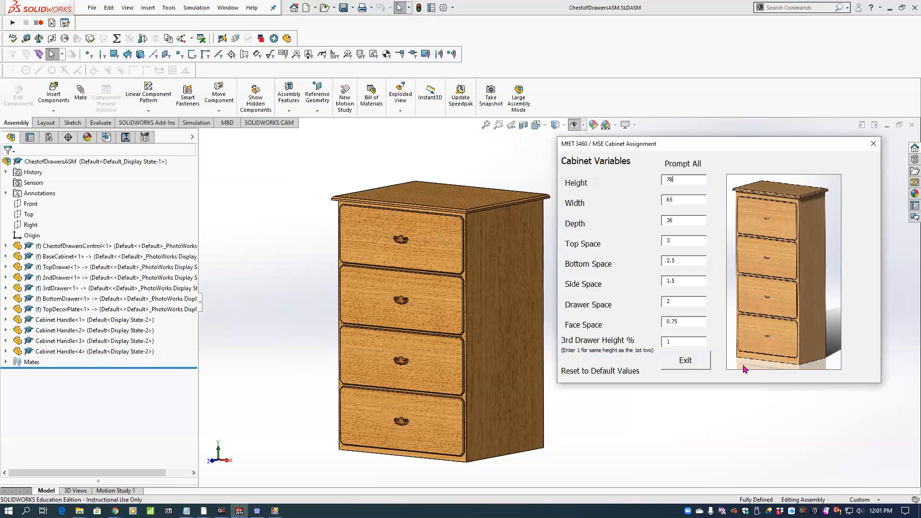
Exit the cabinet variables form and rebuild the chest of drawers assembly with the new values.
{"action": "left_click", "coordinate": [685, 360]}
{"action": "left_click", "coordinate": [418, 9]}
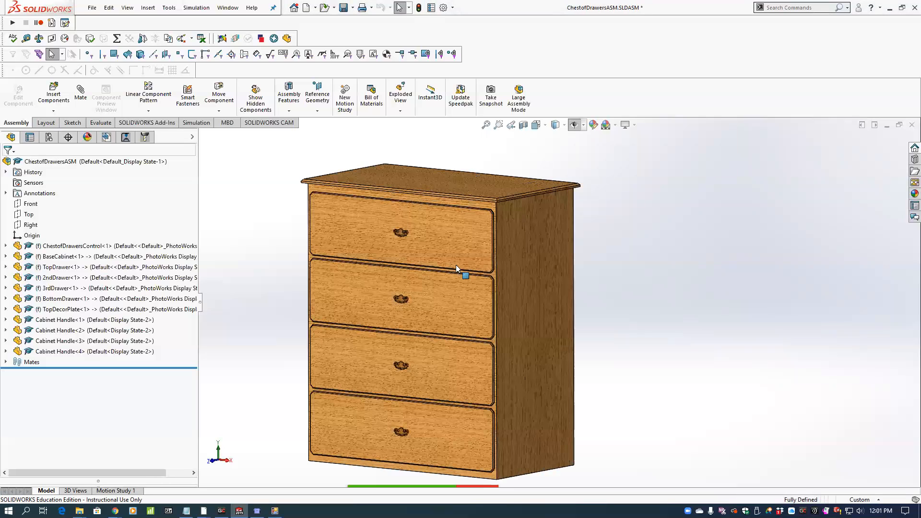
{"action": "middle_click_drag", "start_coordinate": [419, 250], "coordinate": [472, 295]}
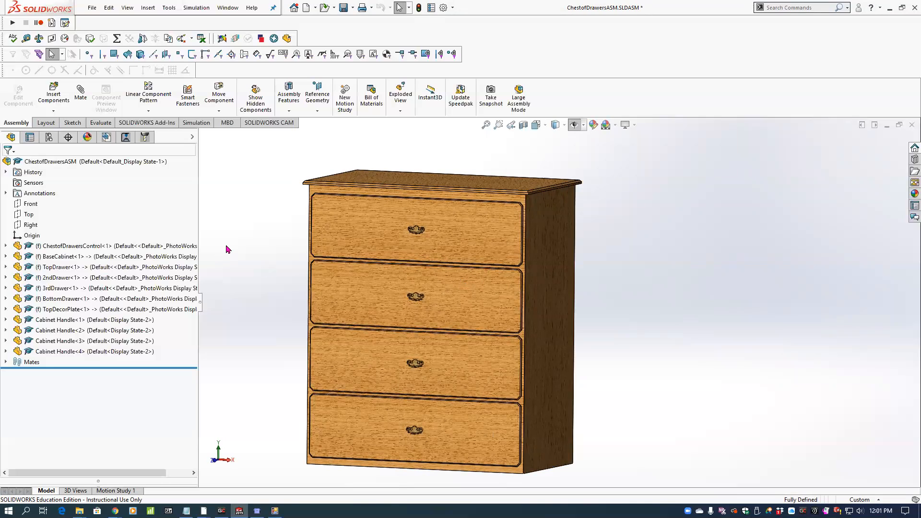
Open the ChestofDrawersControl part from the assembly.
{"action": "left_click", "coordinate": [130, 247]}
{"action": "left_click", "coordinate": [245, 227]}
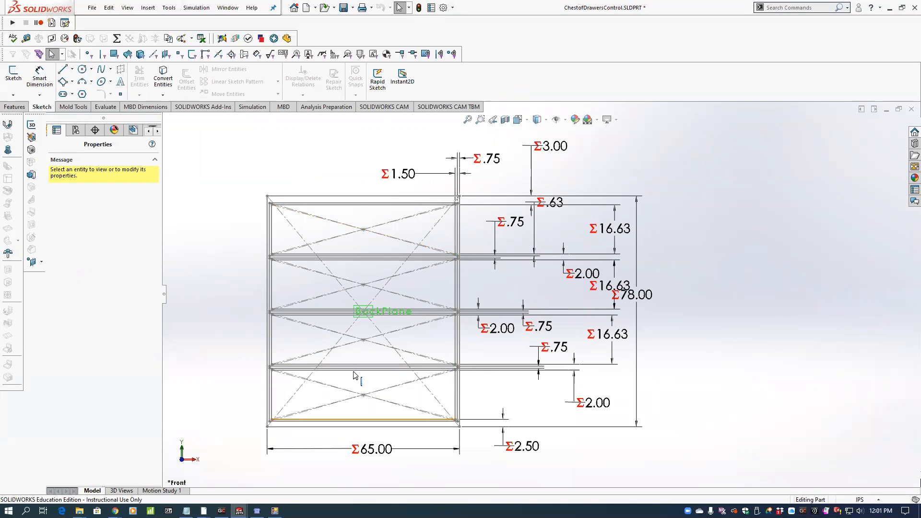
Try to delete the 2.50 in bottom space dimension without opening its sketch.
{"action": "left_click", "coordinate": [532, 448]}
{"action": "key", "text": "Delete"}
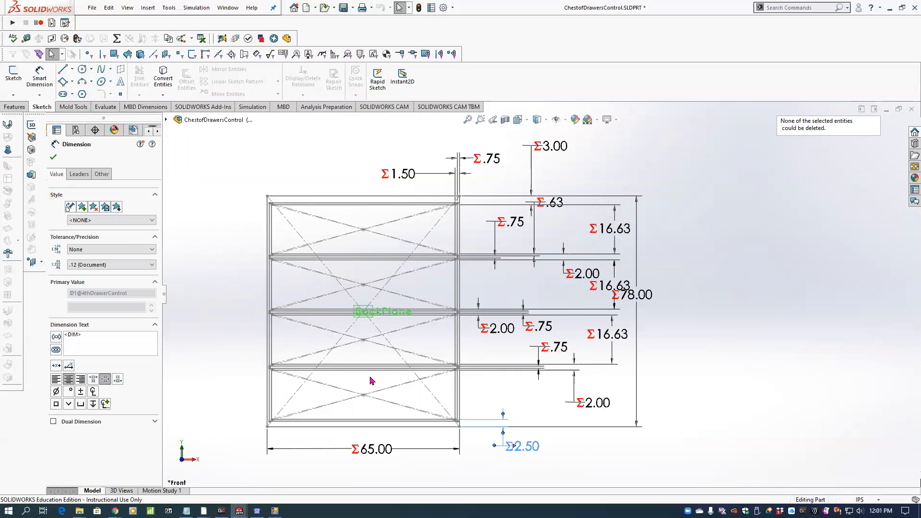
{"action": "left_click", "coordinate": [52, 158]}
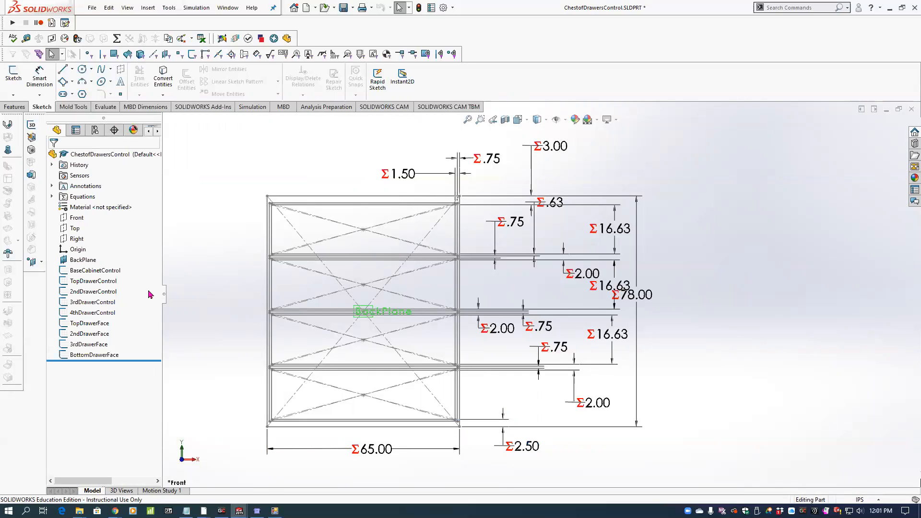
Edit the 4thDrawerControl sketch and delete the dimension between the bottom drawer and the cabinet's bottom edge.
{"action": "left_click", "coordinate": [96, 312]}
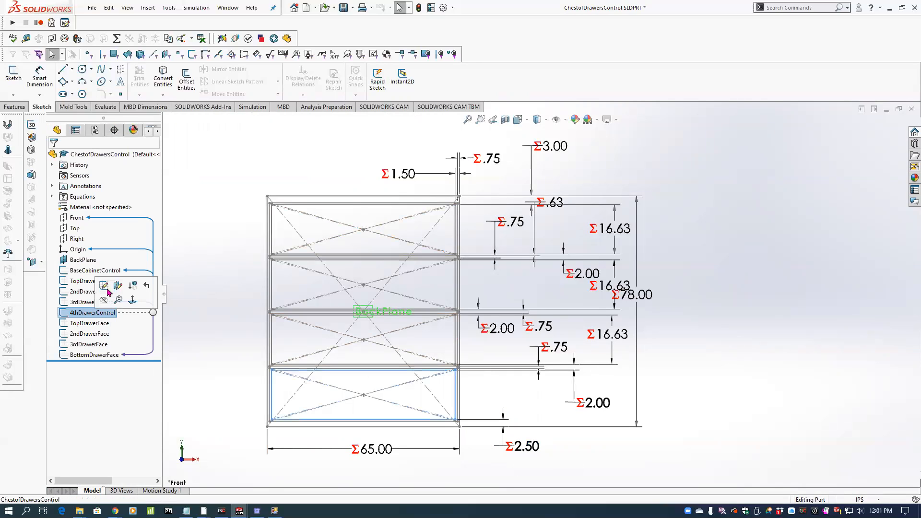
{"action": "left_click", "coordinate": [104, 286]}
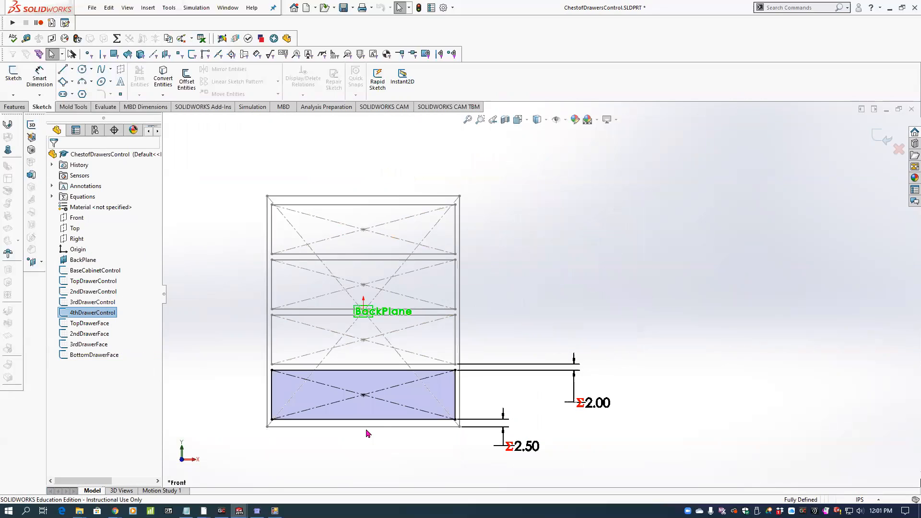
{"action": "left_click", "coordinate": [508, 448]}
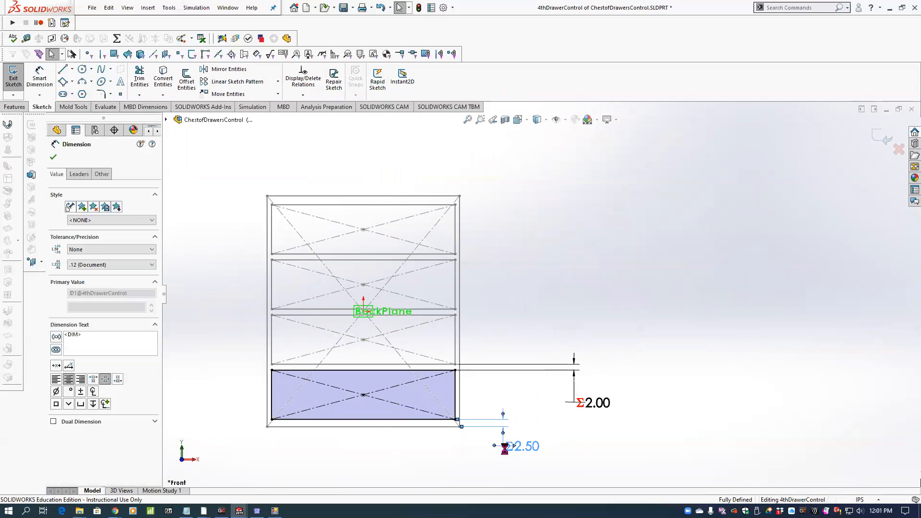
{"action": "key", "text": "Delete"}
Dimension the gap between the fourth drawer's lower line and the cabinet's bottom line with Smart Dimension.
{"action": "scroll", "coordinate": [427, 407], "scroll_direction": "down", "scroll_amount": 2}
{"action": "scroll", "coordinate": [428, 407], "scroll_direction": "down", "scroll_amount": 1}
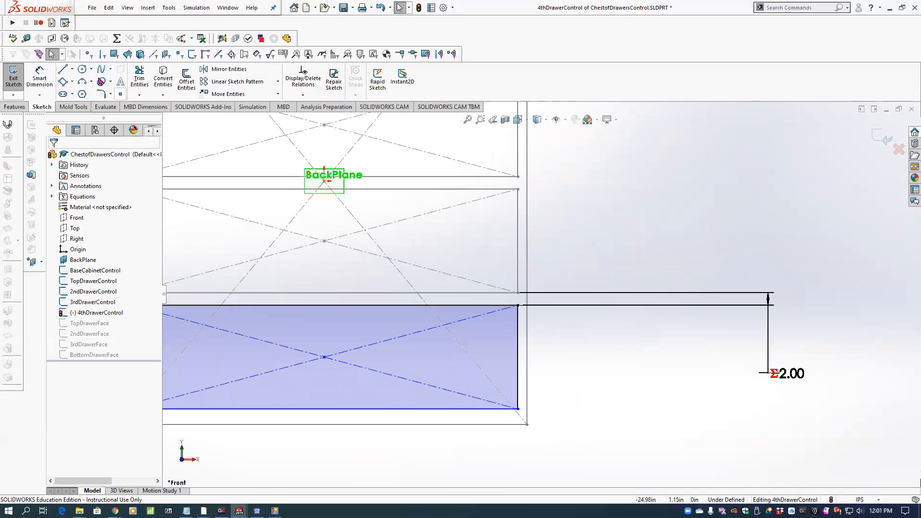
{"action": "left_click", "coordinate": [39, 77]}
{"action": "left_click", "coordinate": [421, 408]}
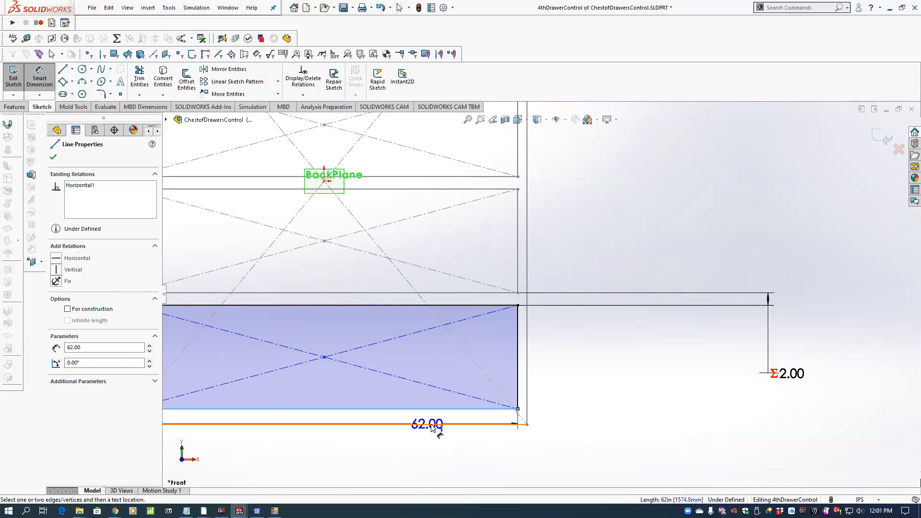
{"action": "left_click", "coordinate": [429, 424]}
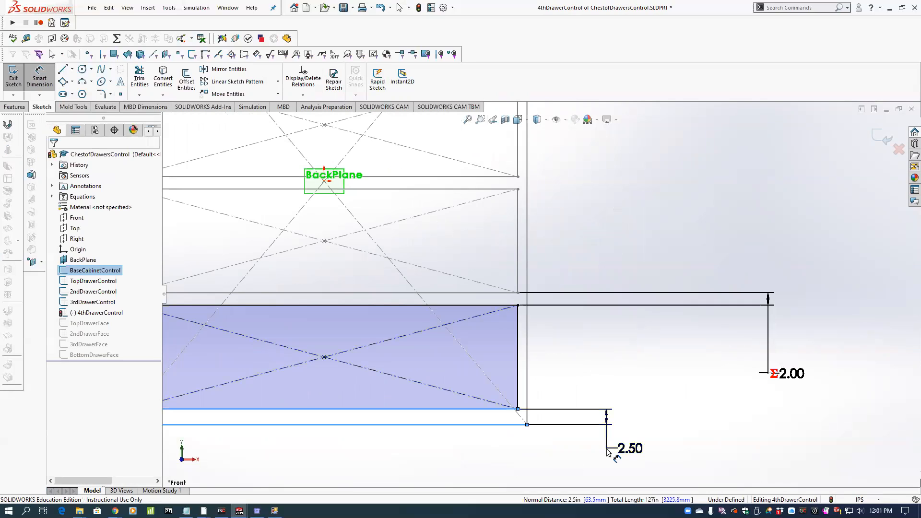
{"action": "left_click", "coordinate": [607, 452]}
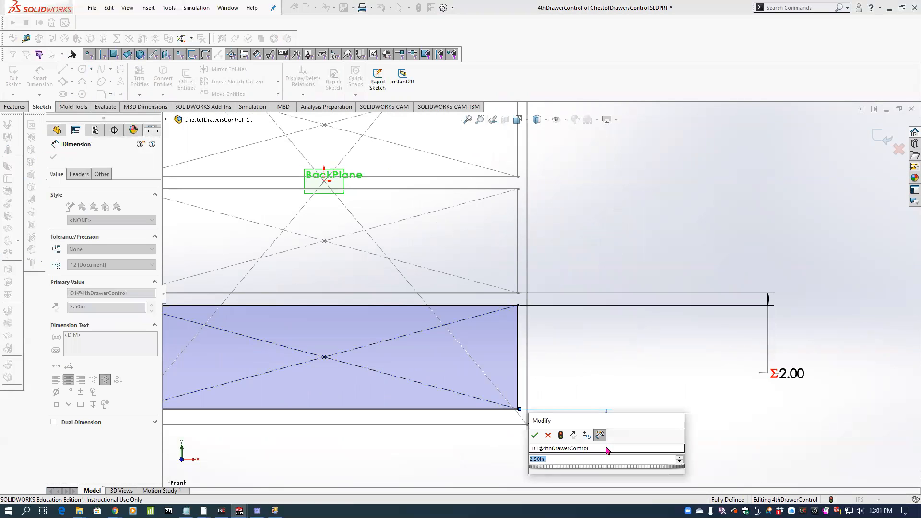
Link the bottom gap dimension to the global variable CBottomSpace with an equation.
{"action": "type", "text": "="}
{"action": "mouse_move", "coordinate": [664, 470]}
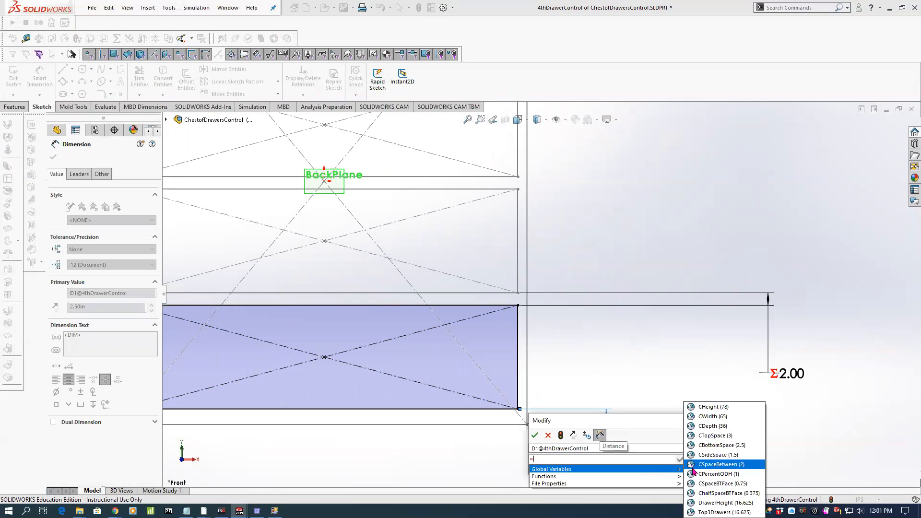
{"action": "left_click", "coordinate": [713, 445]}
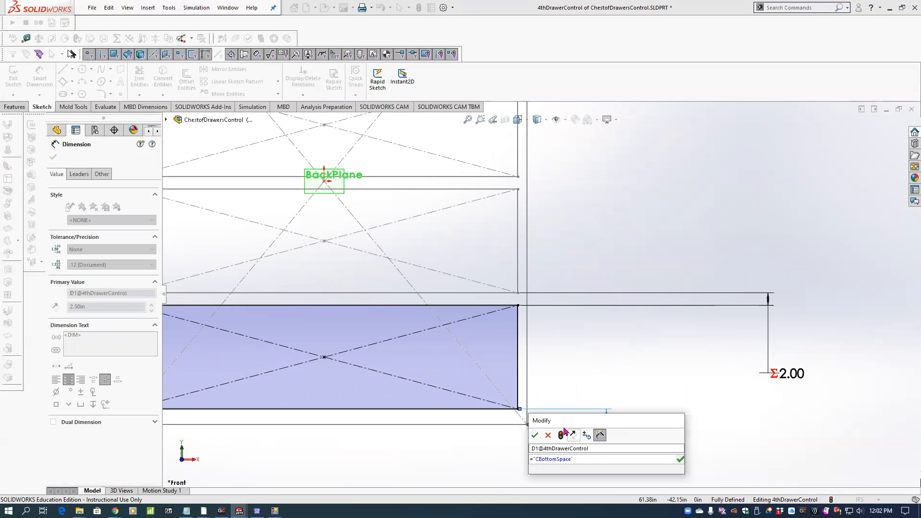
{"action": "key", "text": "Return"}
{"action": "key", "text": "Return"}
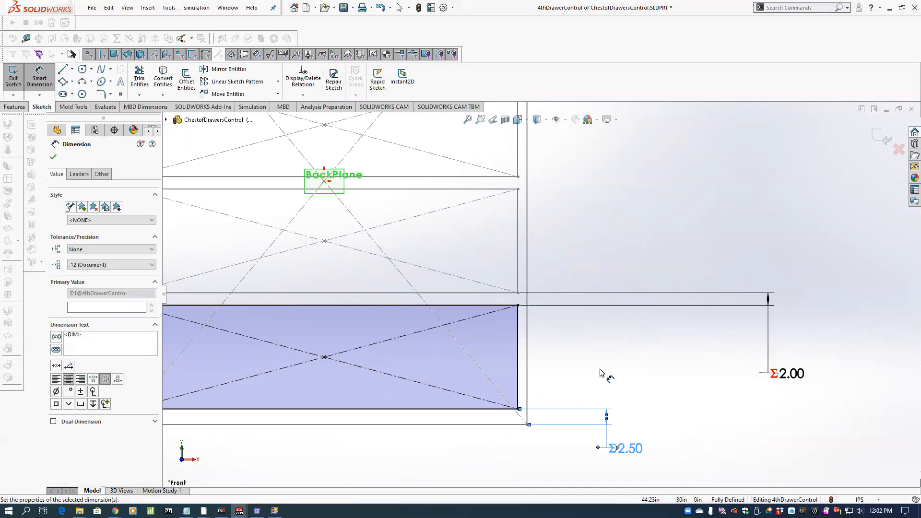
Exit the 4thDrawerControl sketch and return to the full control part.
{"action": "scroll", "coordinate": [586, 369], "scroll_direction": "up", "scroll_amount": 3}
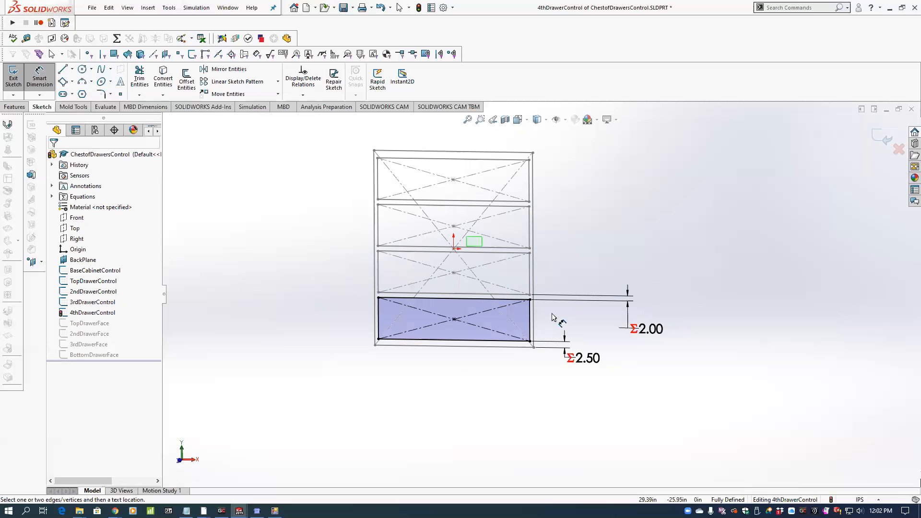
{"action": "left_click", "coordinate": [883, 143]}
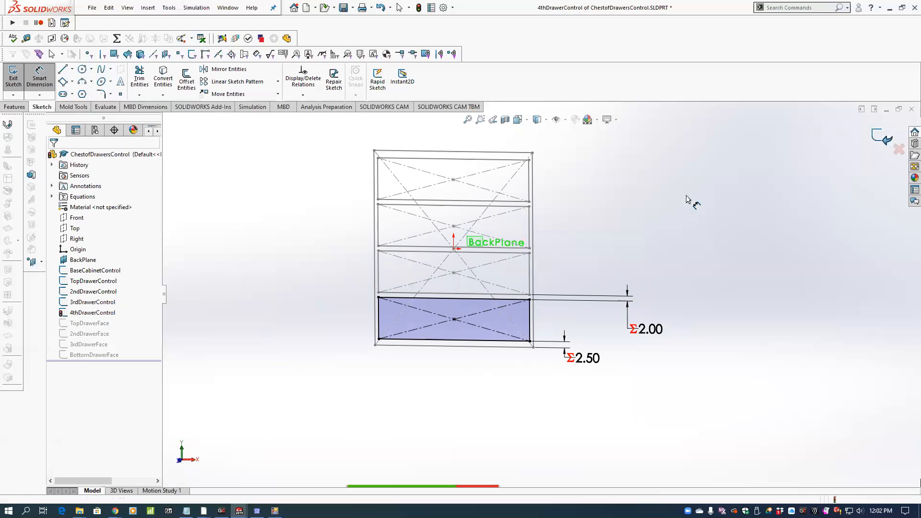
{"action": "scroll", "coordinate": [648, 218], "scroll_direction": "up", "scroll_amount": 1}
{"action": "scroll", "coordinate": [649, 218], "scroll_direction": "down", "scroll_amount": 1}
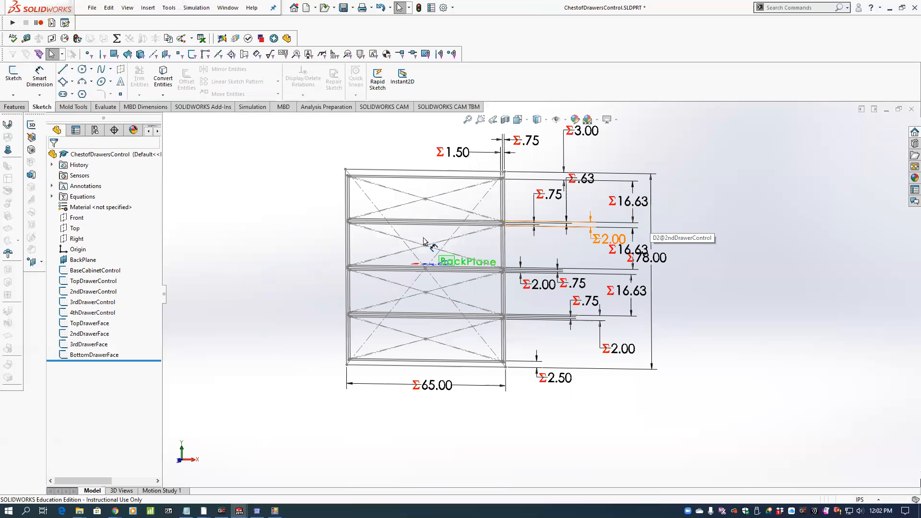
Review the part's equations and the linked external file CabinetGlobalVars.txt, and close the equations list.
{"action": "left_click", "coordinate": [117, 39]}
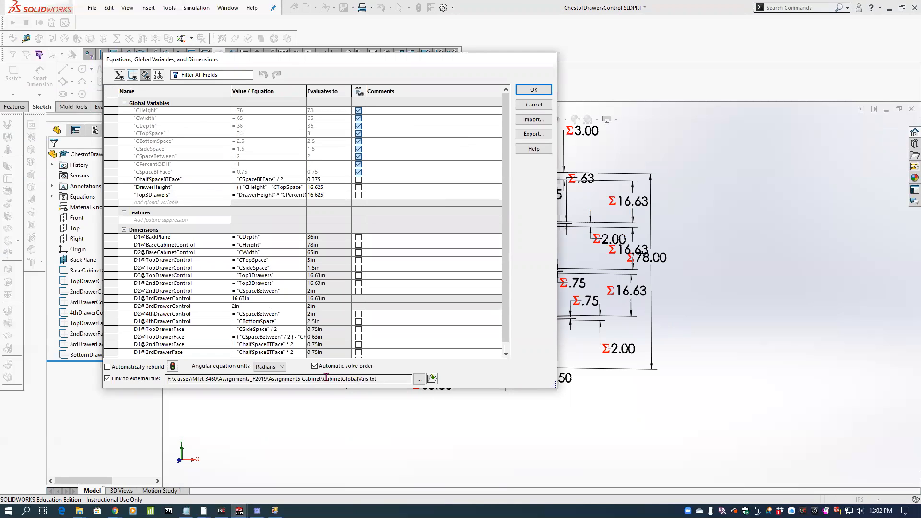
{"action": "left_click_drag", "start_coordinate": [326, 377], "coordinate": [370, 381]}
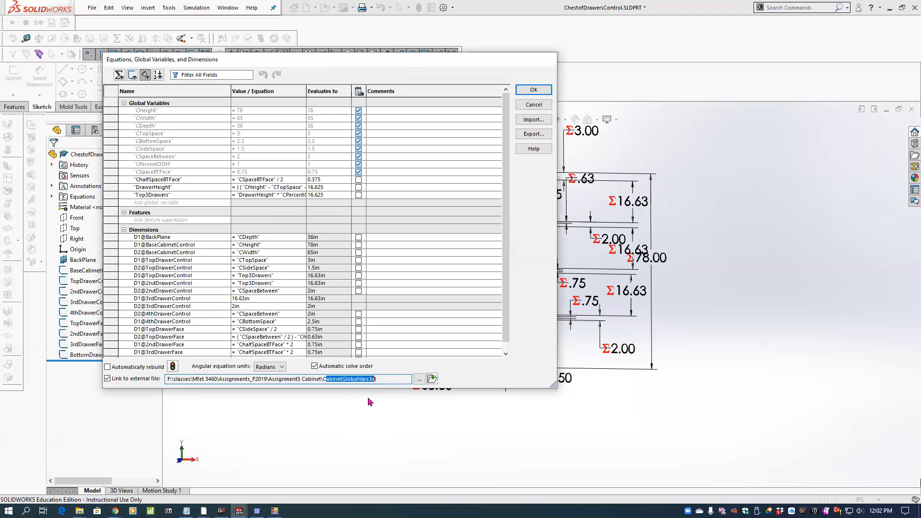
{"action": "left_click", "coordinate": [368, 398]}
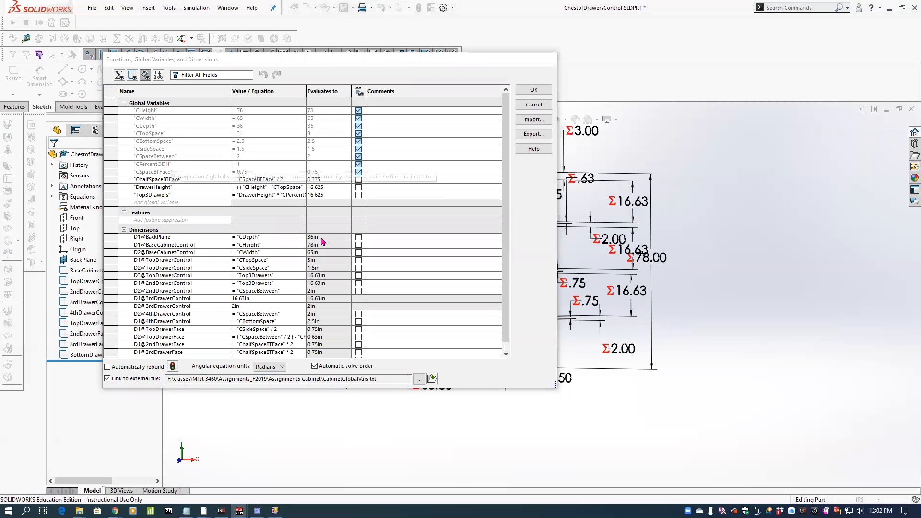
{"action": "left_click", "coordinate": [537, 120]}
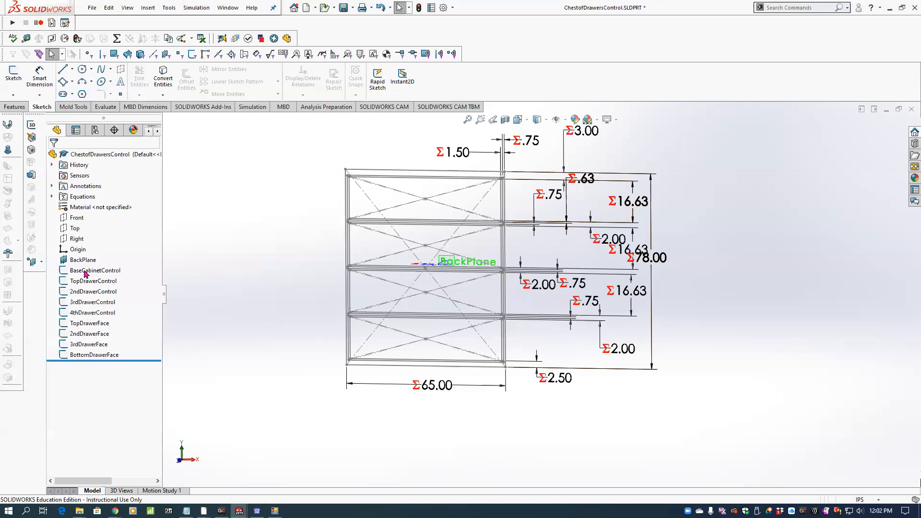
Try to delete the offset dimension of BackPlane directly in the model.
{"action": "left_click", "coordinate": [107, 258]}
{"action": "middle_click_drag", "start_coordinate": [537, 239], "coordinate": [464, 271]}
{"action": "middle_click_drag", "start_coordinate": [476, 305], "coordinate": [475, 278]}
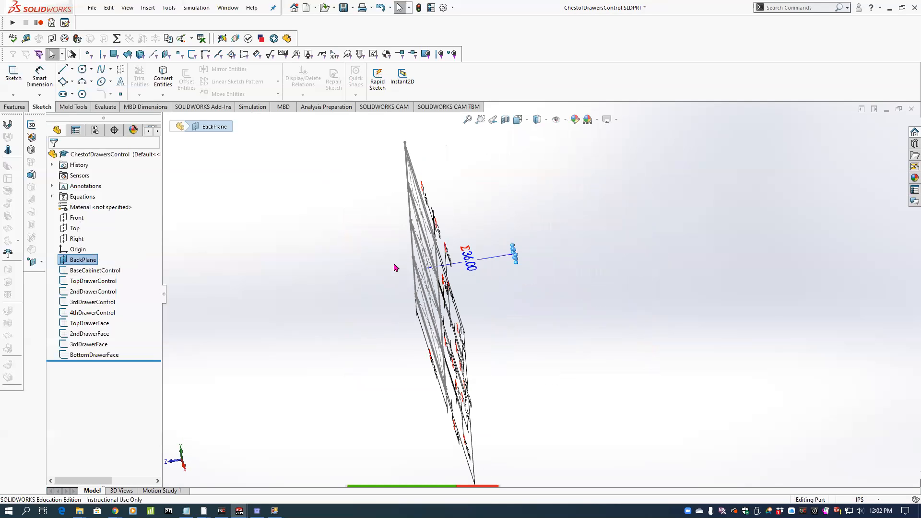
{"action": "left_click", "coordinate": [467, 265]}
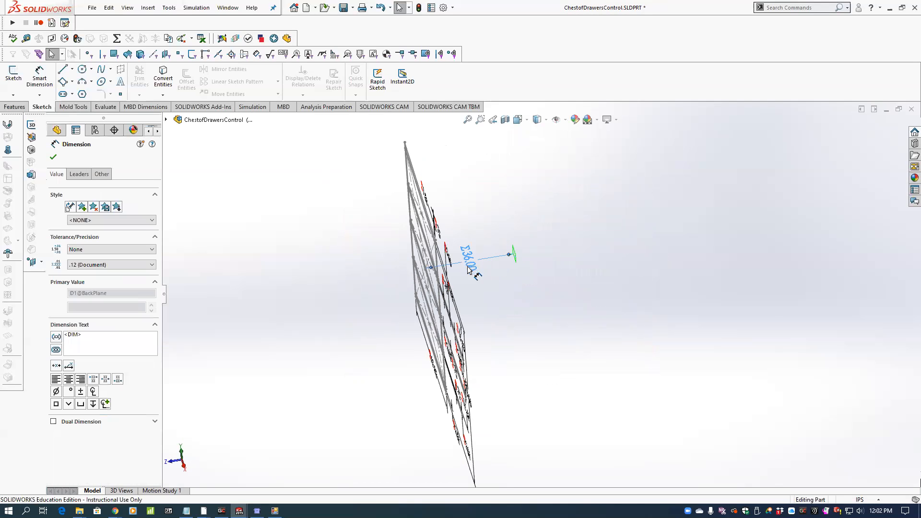
{"action": "key", "text": "Delete"}
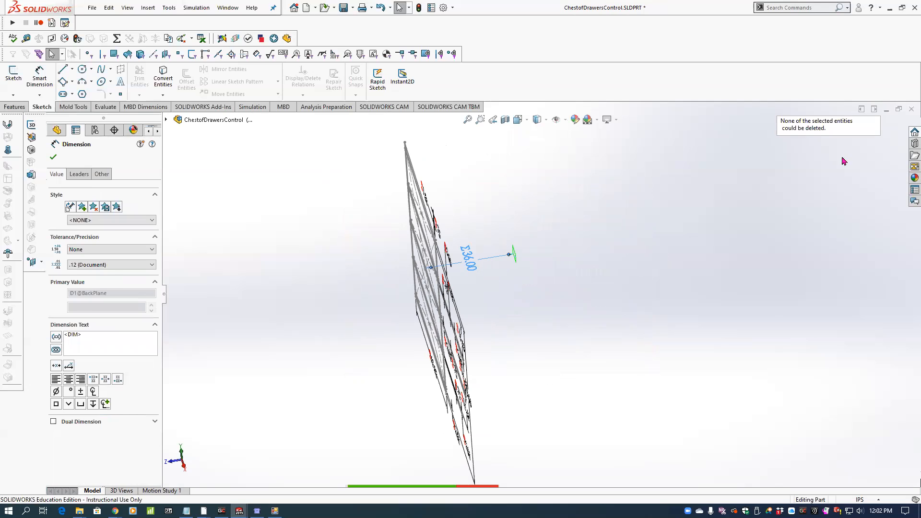
{"action": "key", "text": "Escape"}
Check the BackPlane feature definition and try again to delete the plane's offset dimension.
{"action": "left_click", "coordinate": [86, 261]}
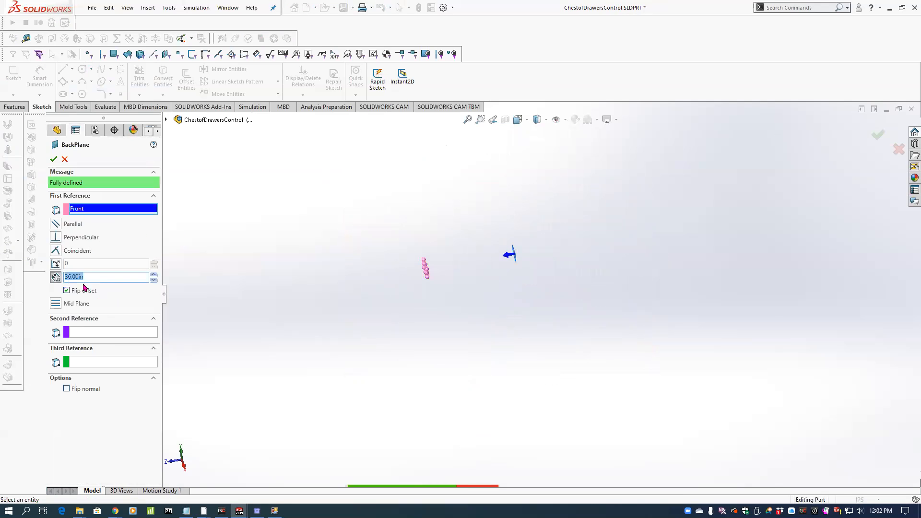
{"action": "left_click", "coordinate": [53, 162]}
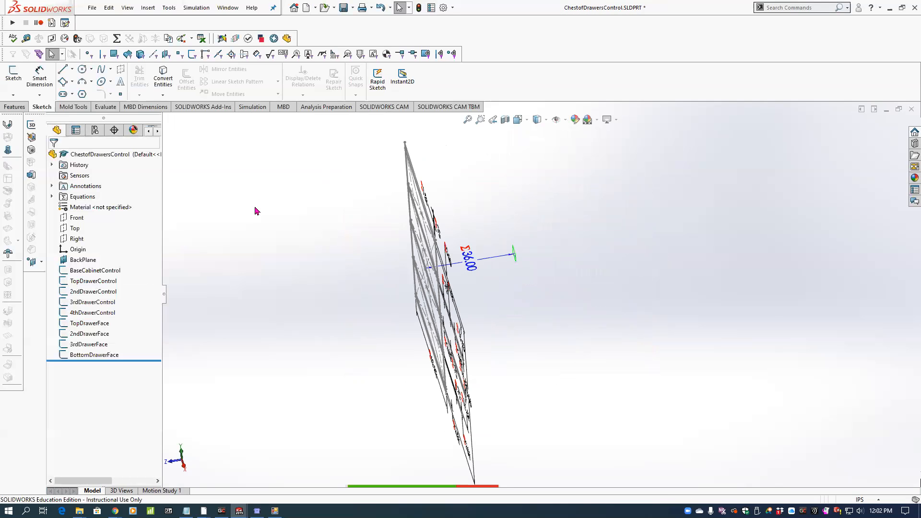
{"action": "left_click", "coordinate": [468, 262]}
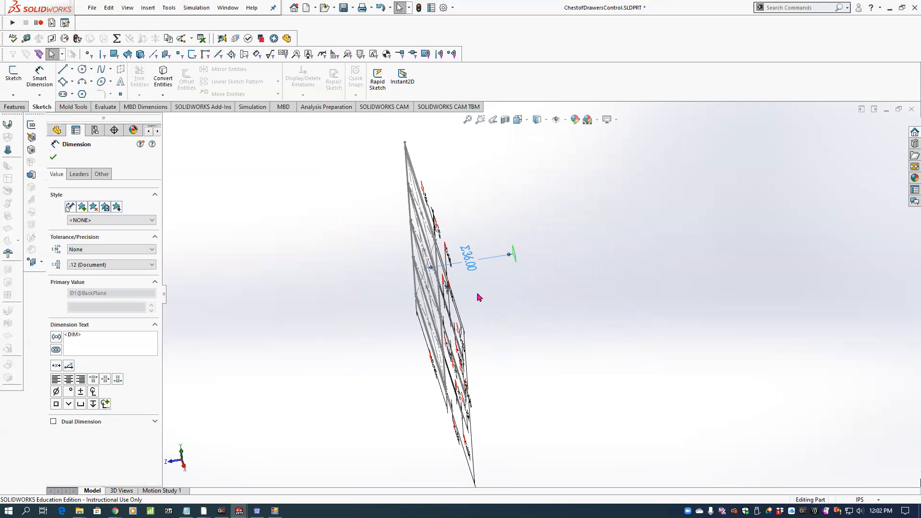
{"action": "key", "text": "Delete"}
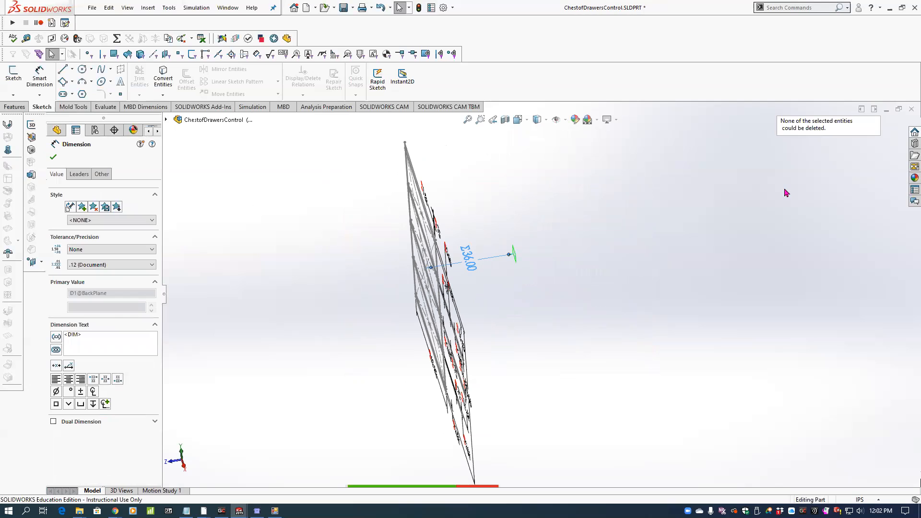
{"action": "left_click", "coordinate": [322, 254]}
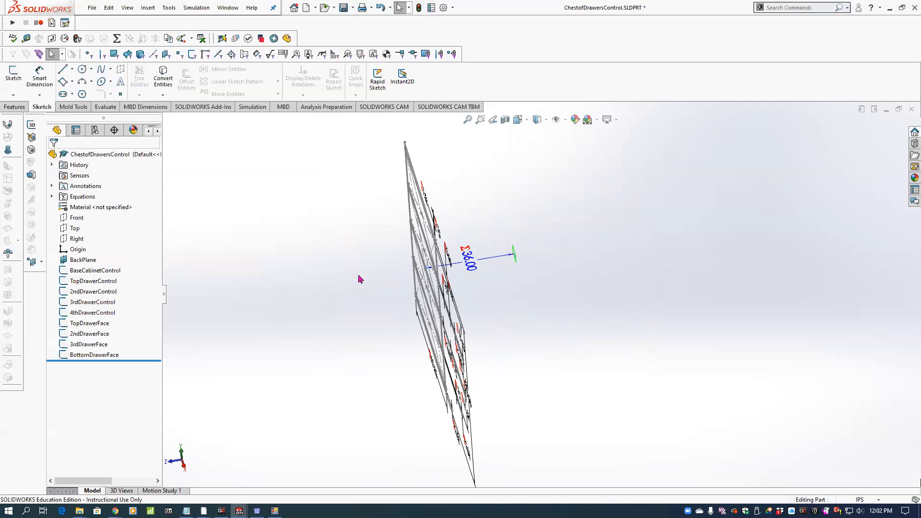
{"action": "left_click", "coordinate": [500, 262]}
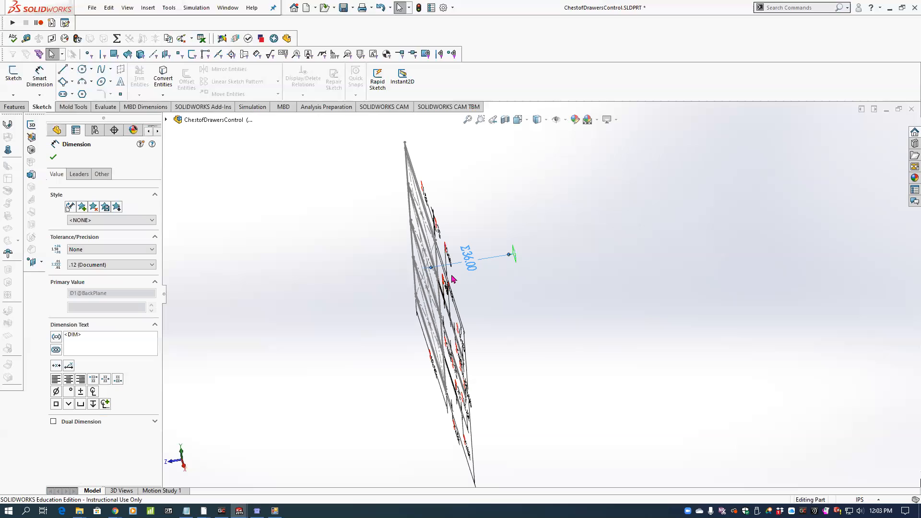
{"action": "key", "text": "Delete"}
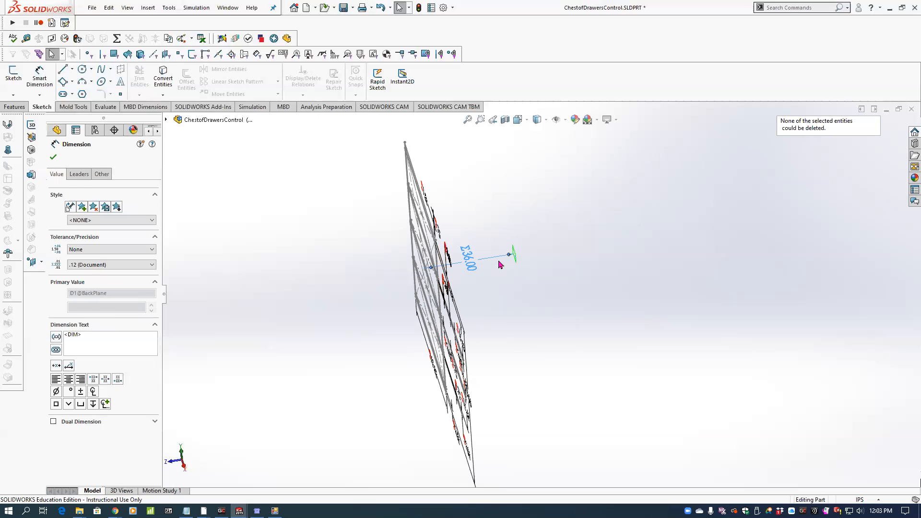
{"action": "key", "text": "Escape"}
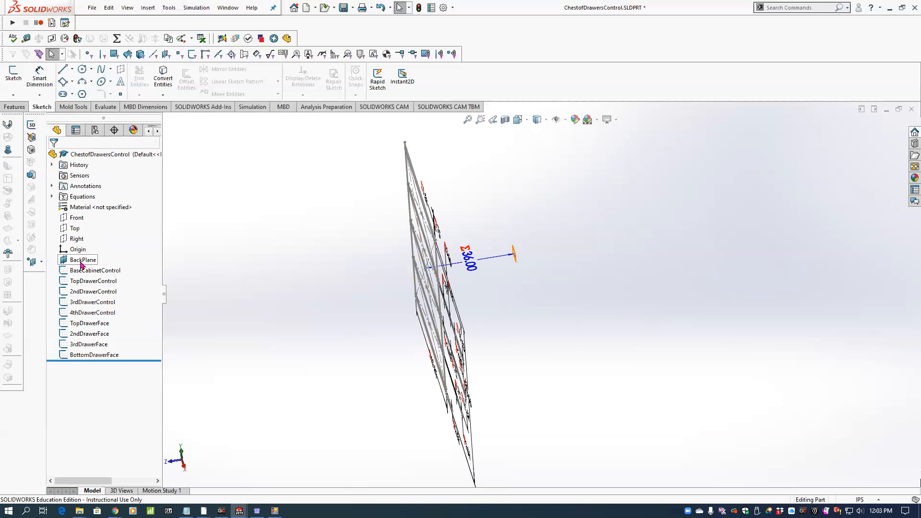
Inspect the BackPlane definition again and look through the annotation display options.
{"action": "left_click", "coordinate": [82, 265]}
{"action": "left_click", "coordinate": [91, 240]}
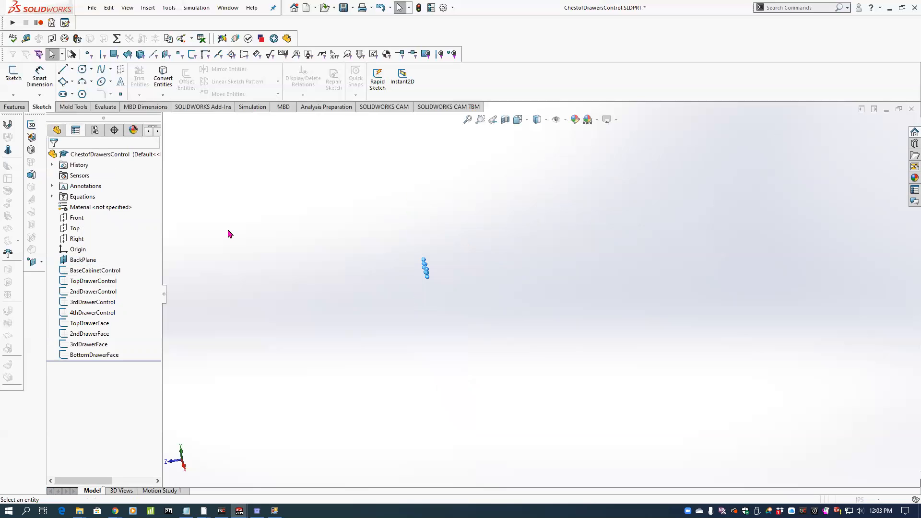
{"action": "left_click", "coordinate": [53, 159]}
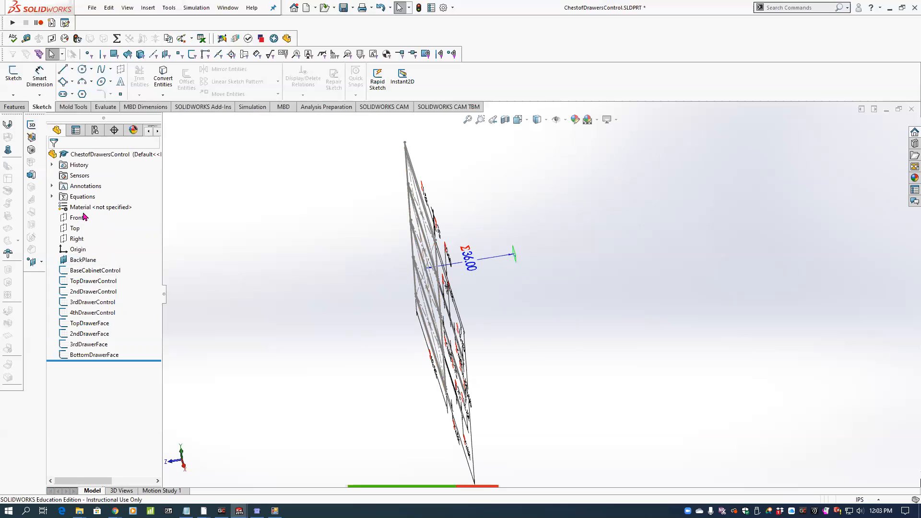
{"action": "right_click", "coordinate": [86, 188]}
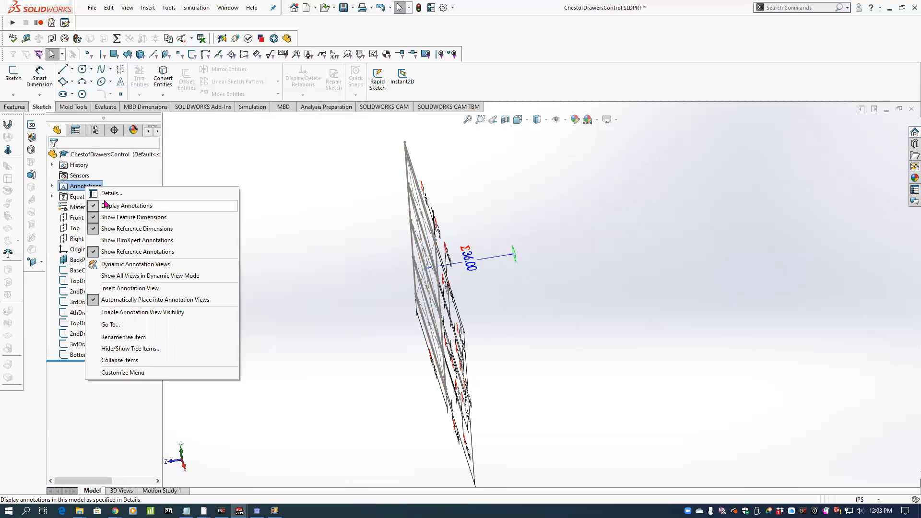
{"action": "left_click", "coordinate": [96, 262]}
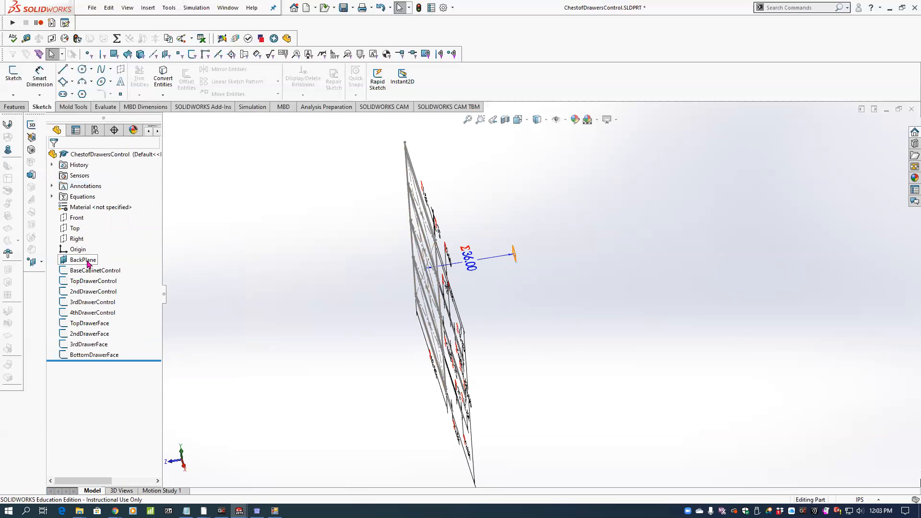
Undo the last model change and recheck the BackPlane feature definition.
{"action": "left_click", "coordinate": [308, 408]}
{"action": "key", "text": "ctrl+z"}
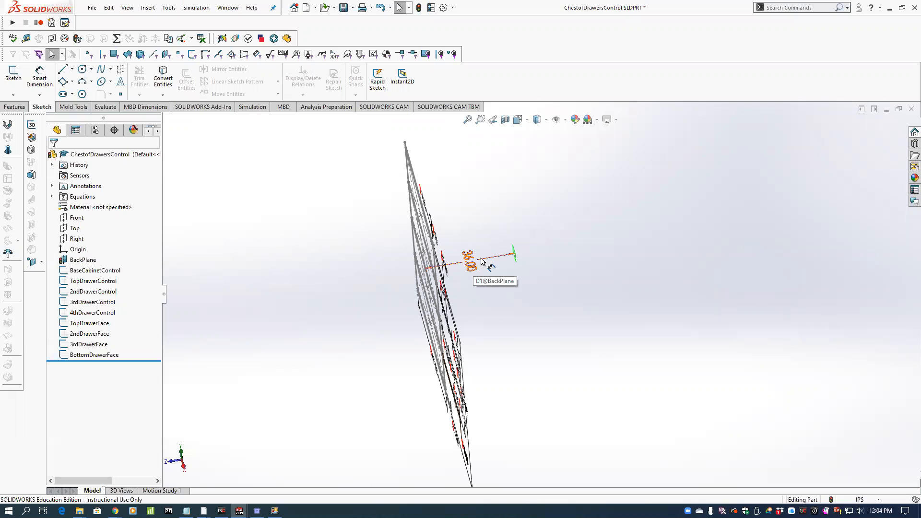
{"action": "left_click", "coordinate": [81, 262]}
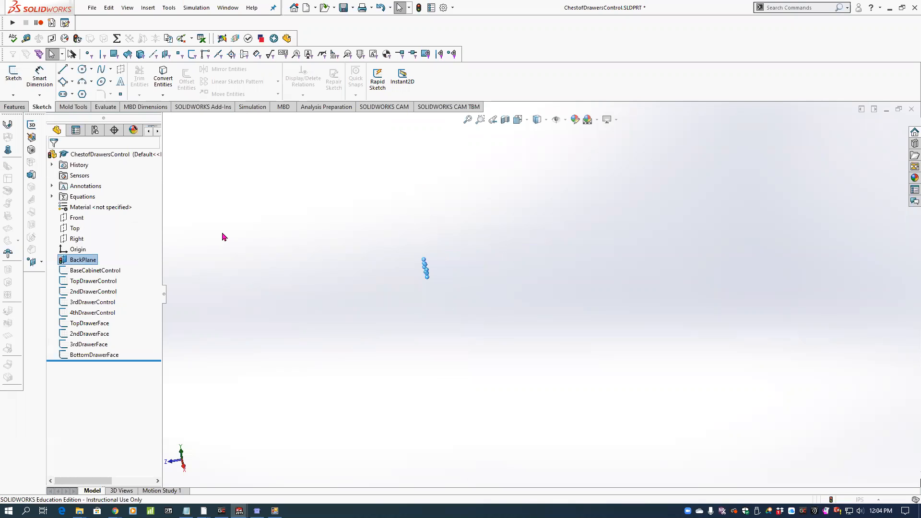
{"action": "left_click", "coordinate": [54, 160]}
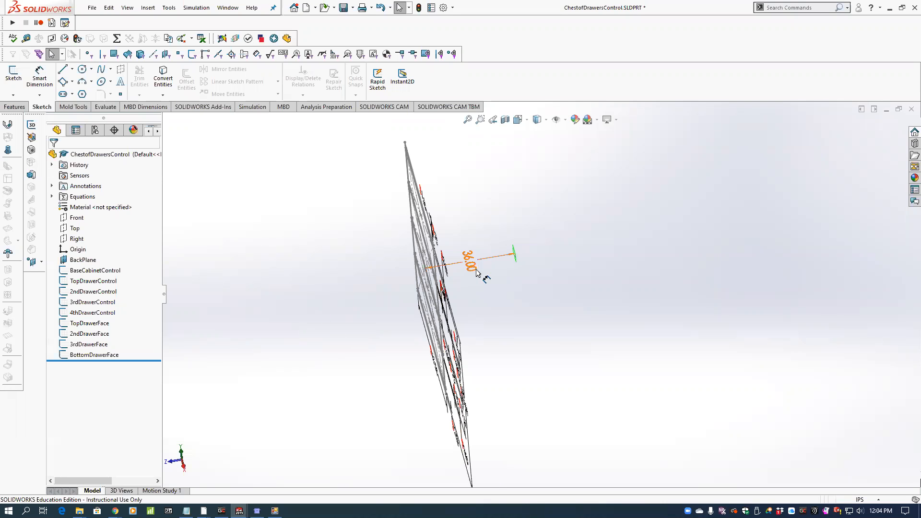
Link the BackPlane offset dimension to the global variable CDepth with an equation.
{"action": "left_click", "coordinate": [472, 264]}
{"action": "double_click", "coordinate": [472, 261]}
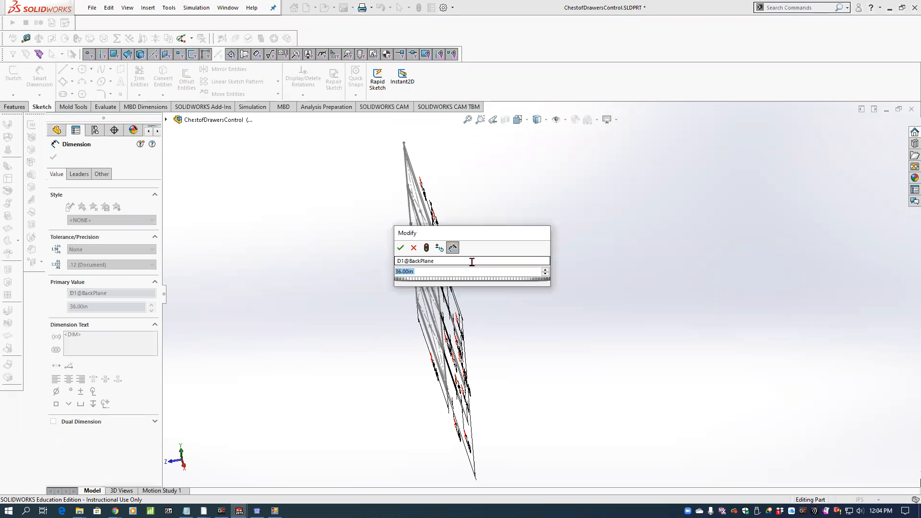
{"action": "type", "text": "="}
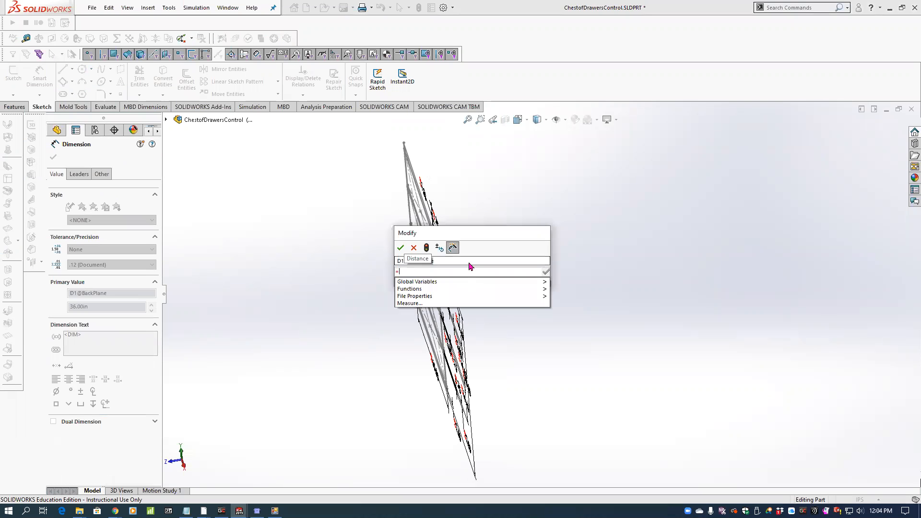
{"action": "mouse_move", "coordinate": [453, 282]}
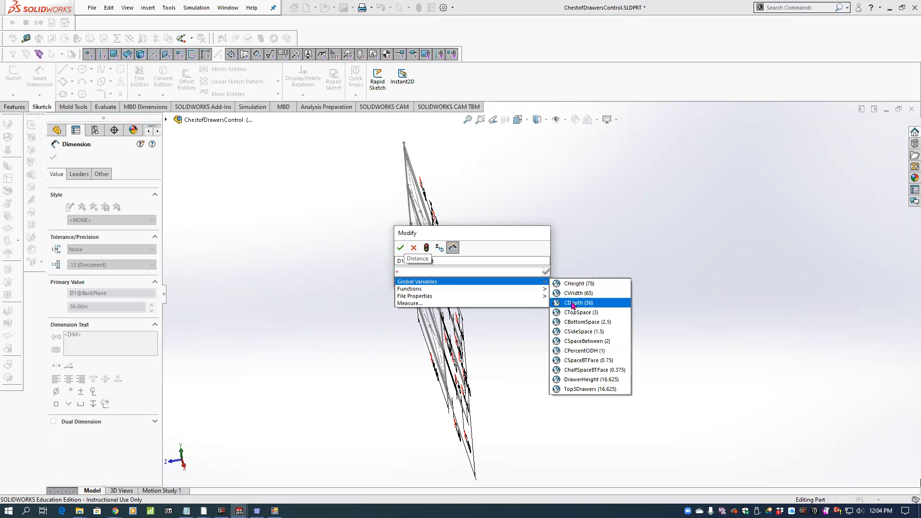
{"action": "left_click", "coordinate": [572, 303]}
{"action": "left_click", "coordinate": [401, 248]}
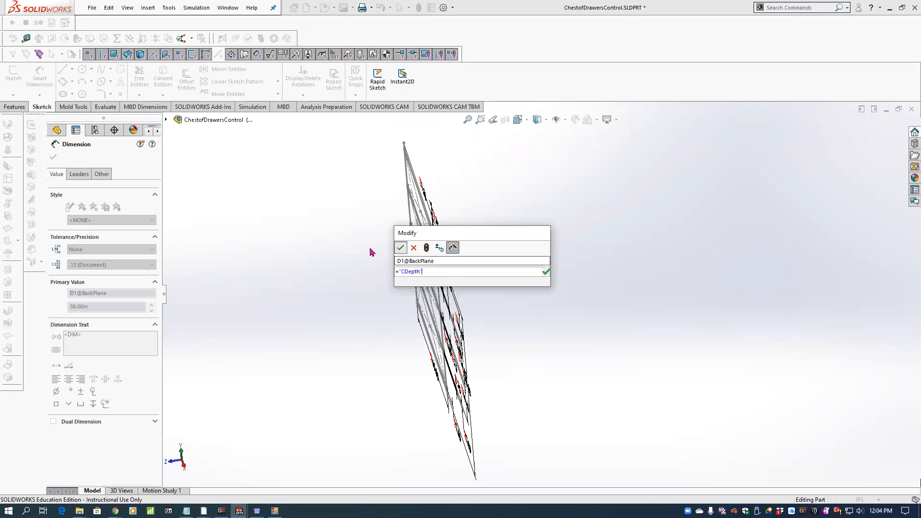
{"action": "left_click", "coordinate": [334, 253]}
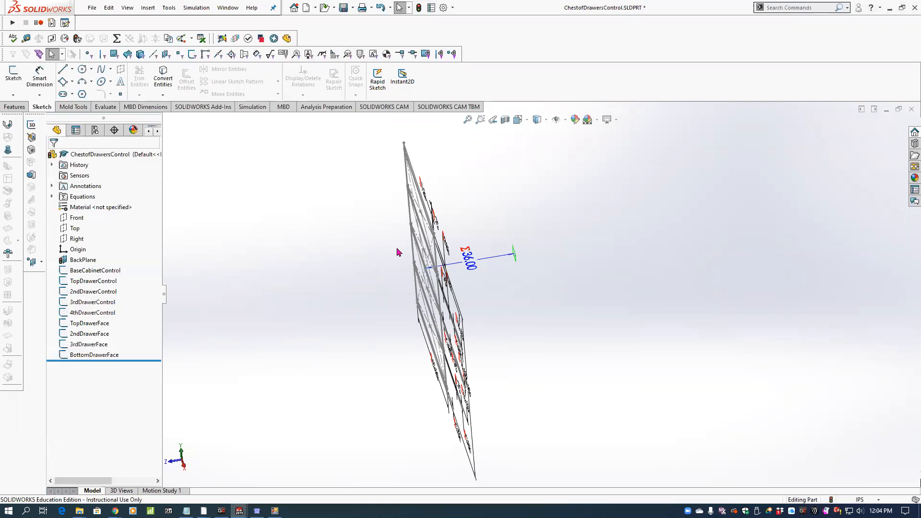
Turn the display of feature dimensions off and back on for the control part.
{"action": "right_click", "coordinate": [90, 191]}
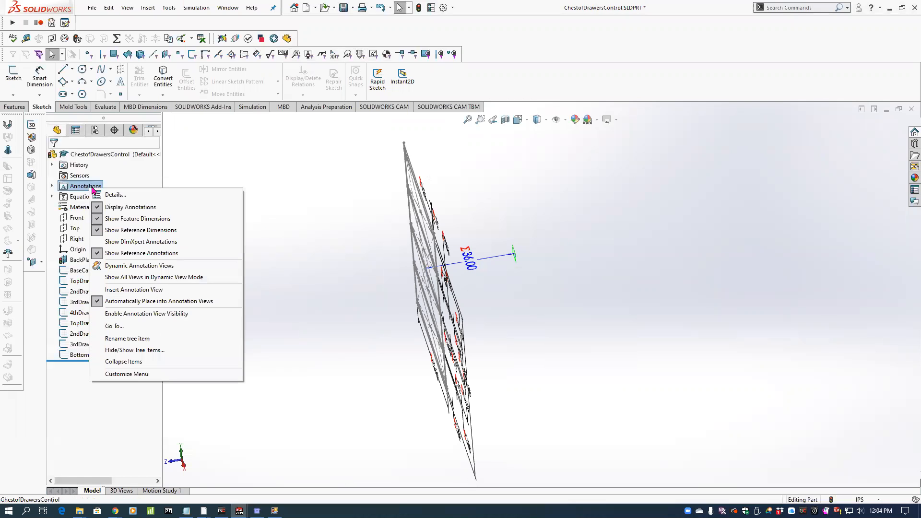
{"action": "left_click", "coordinate": [109, 219]}
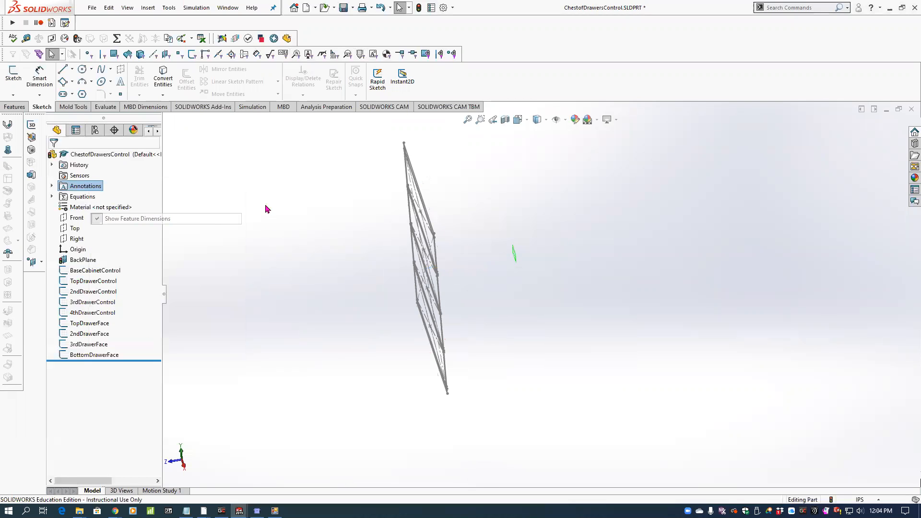
{"action": "right_click", "coordinate": [97, 191]}
{"action": "left_click", "coordinate": [123, 218]}
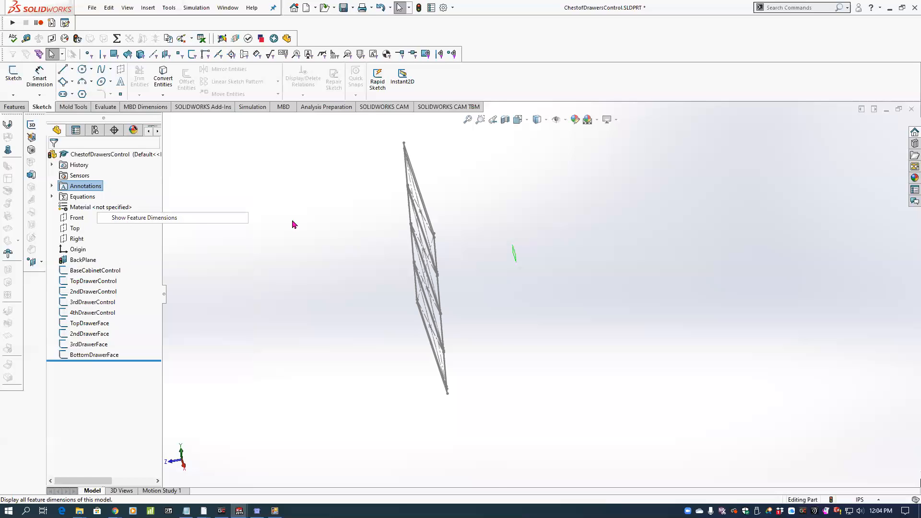
{"action": "mouse_move", "coordinate": [407, 184]}
{"action": "middle_mouse_down"}
{"action": "mouse_move", "coordinate": [428, 221]}
{"action": "mouse_move", "coordinate": [413, 234]}
{"action": "middle_mouse_up"}
{"action": "mouse_move", "coordinate": [577, 211]}
{"action": "middle_mouse_down"}
{"action": "mouse_move", "coordinate": [559, 220]}
{"action": "mouse_move", "coordinate": [551, 190]}
{"action": "middle_mouse_up"}
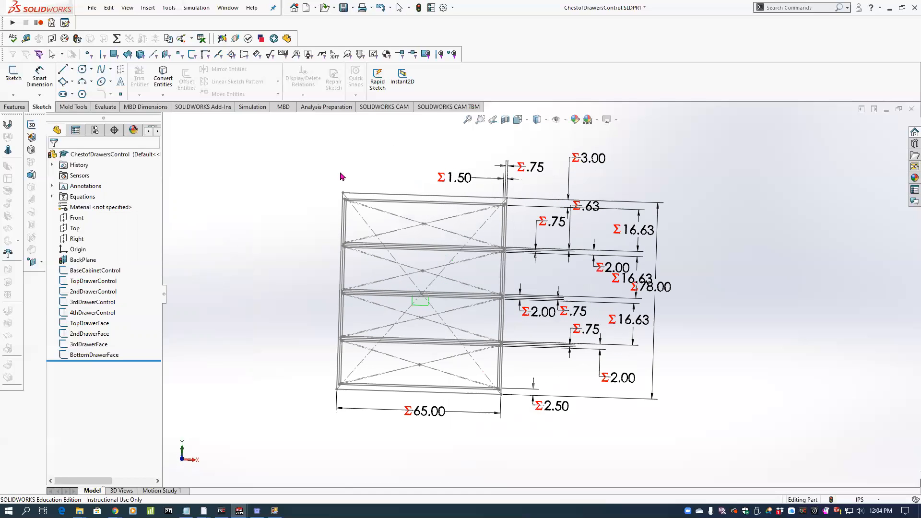
Save the control part as an opened copy named ChestofDrawersDemoControl, rebuilding the document before saving.
{"action": "left_click", "coordinate": [93, 8]}
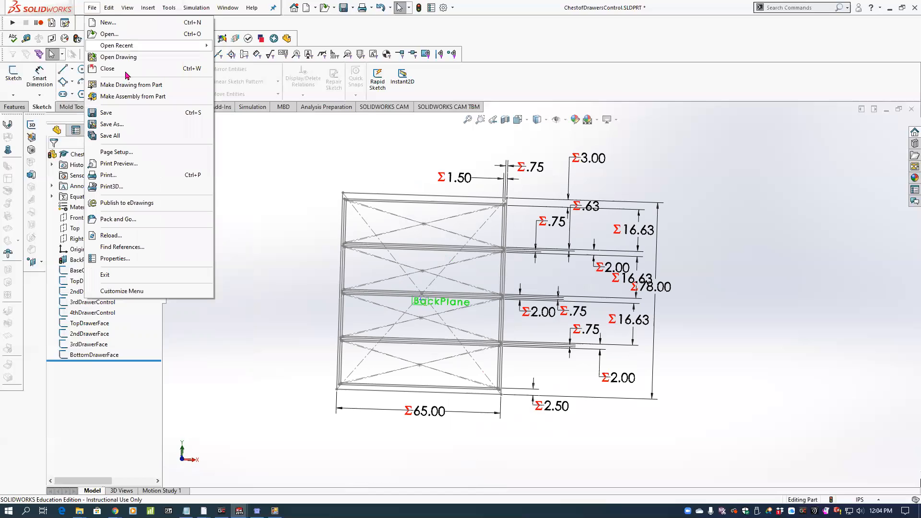
{"action": "left_click", "coordinate": [121, 126]}
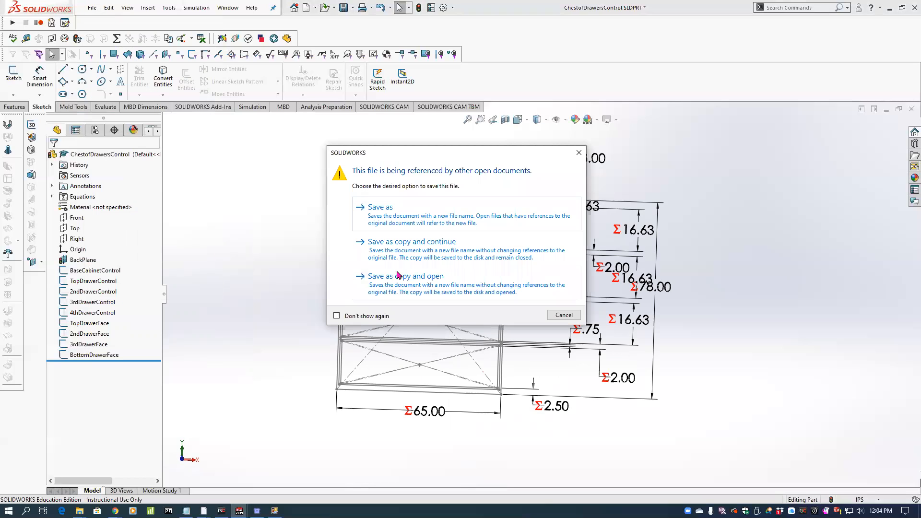
{"action": "left_click", "coordinate": [397, 274]}
{"action": "left_click", "coordinate": [487, 341]}
{"action": "left_click", "coordinate": [467, 341]}
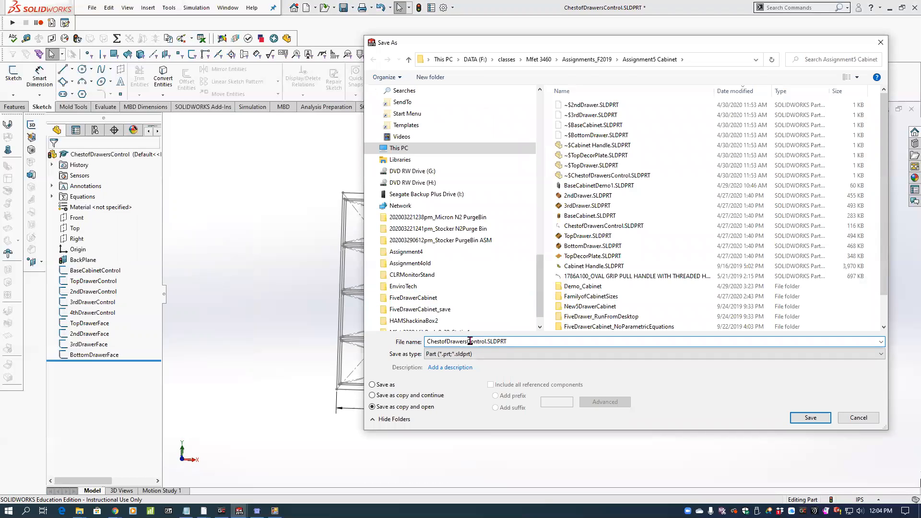
{"action": "type", "text": "Demo"}
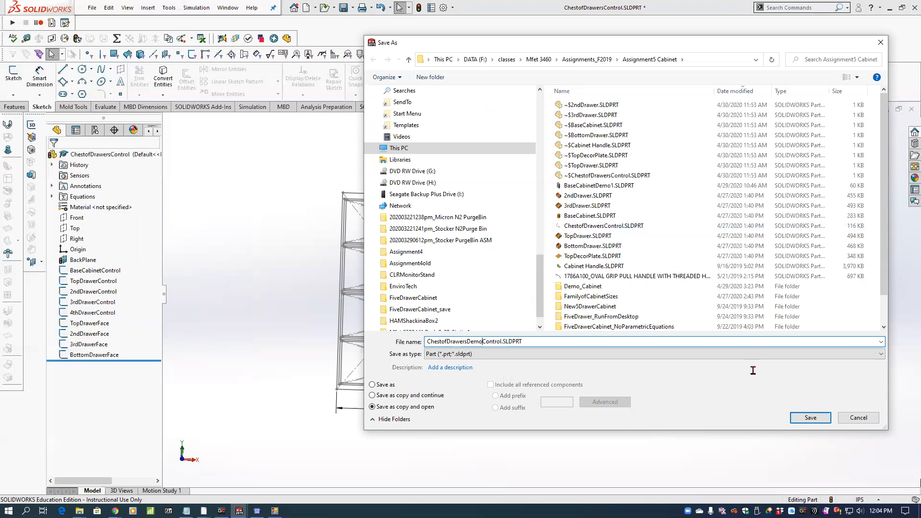
{"action": "left_click", "coordinate": [460, 353]}
{"action": "left_click", "coordinate": [797, 415]}
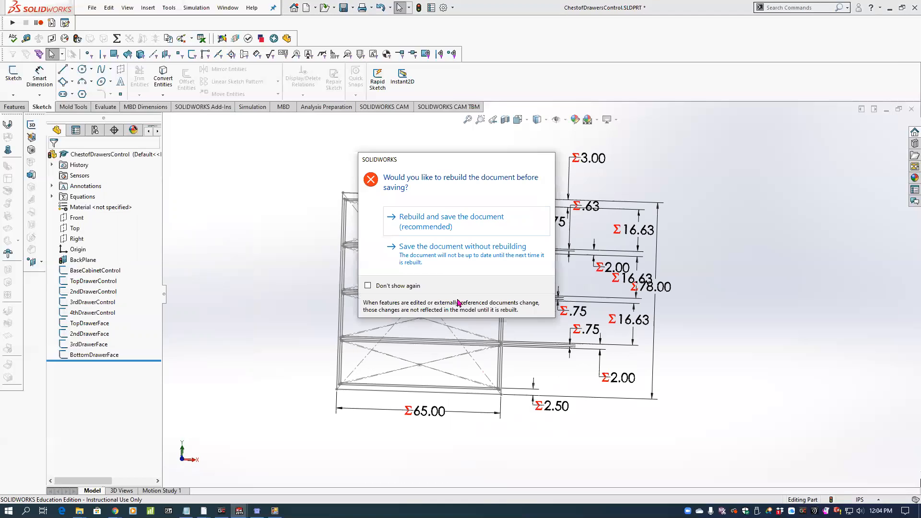
{"action": "left_click", "coordinate": [425, 224]}
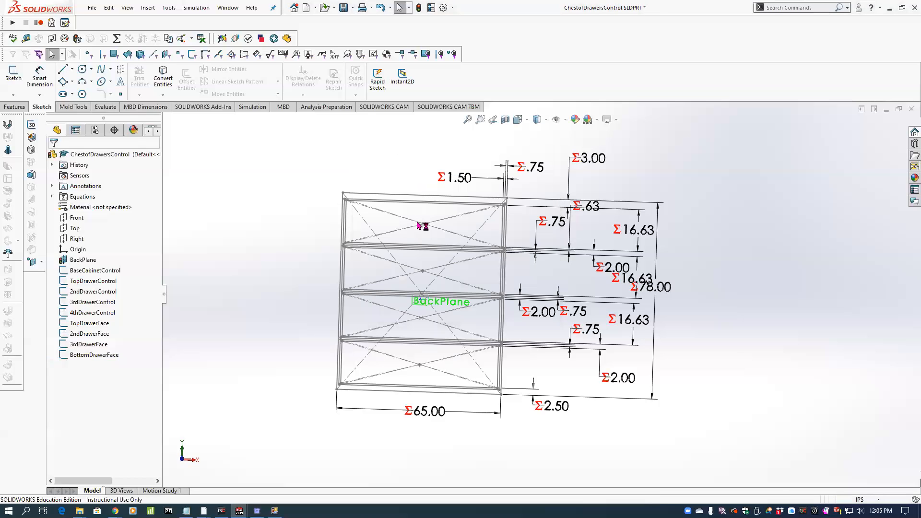
Create a new assembly and insert the ChestofDrawersDemoControl part as its first component.
{"action": "left_click", "coordinate": [93, 8]}
{"action": "left_click", "coordinate": [106, 21]}
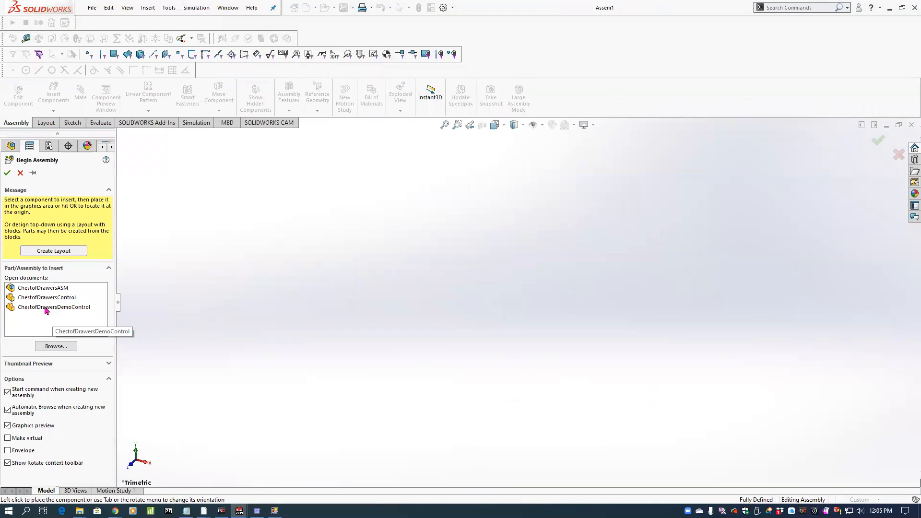
{"action": "left_click", "coordinate": [50, 307]}
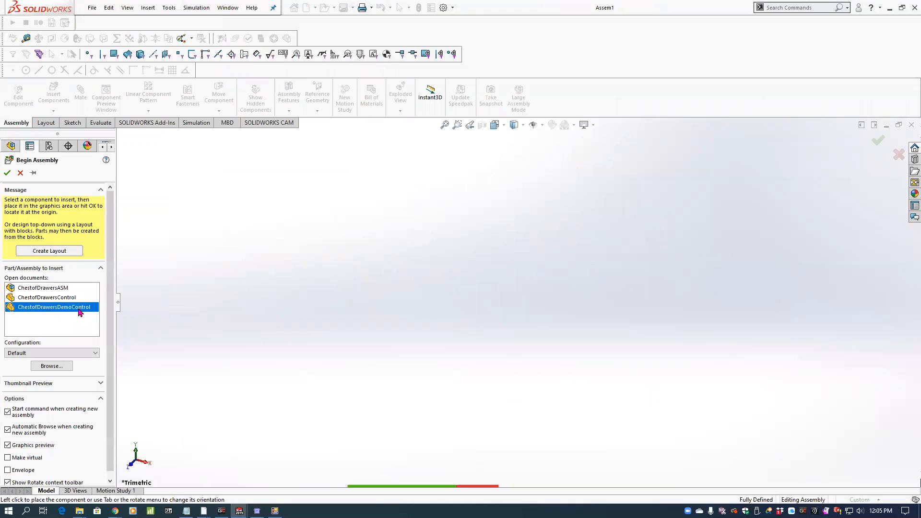
{"action": "left_click", "coordinate": [192, 215]}
{"action": "middle_click_drag", "start_coordinate": [583, 313], "coordinate": [616, 241]}
{"action": "scroll", "coordinate": [607, 242], "scroll_direction": "up", "scroll_amount": 2}
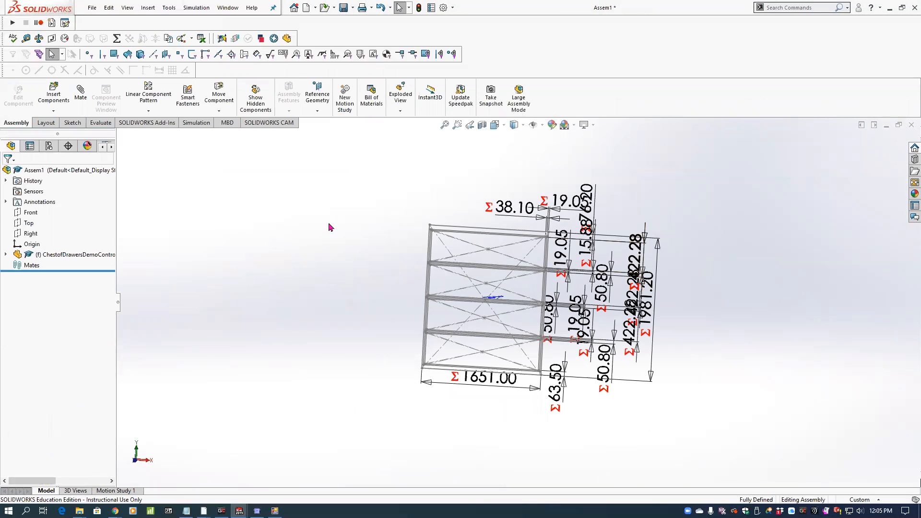
Create a new part and set its unit system to IPS.
{"action": "left_click", "coordinate": [91, 7]}
{"action": "left_click", "coordinate": [100, 26]}
{"action": "left_click", "coordinate": [257, 192]}
{"action": "left_click", "coordinate": [445, 383]}
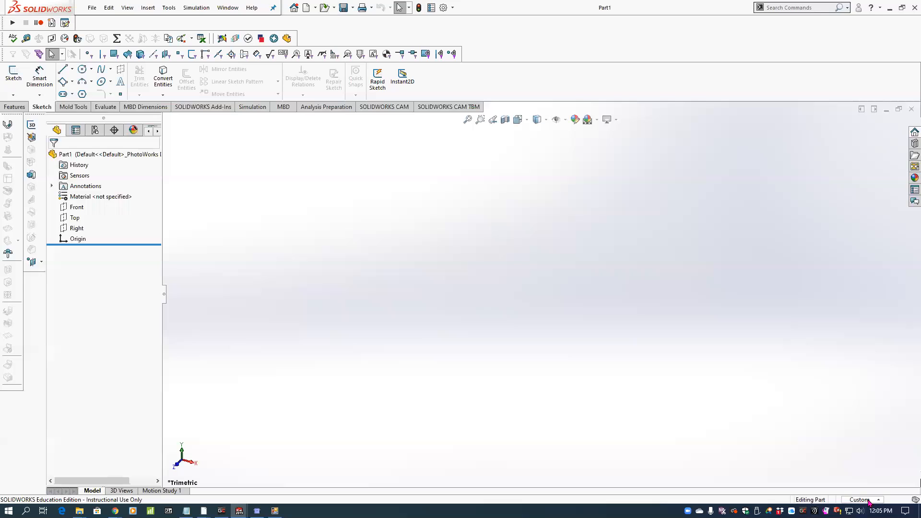
{"action": "left_click", "coordinate": [865, 489]}
{"action": "left_click", "coordinate": [834, 461]}
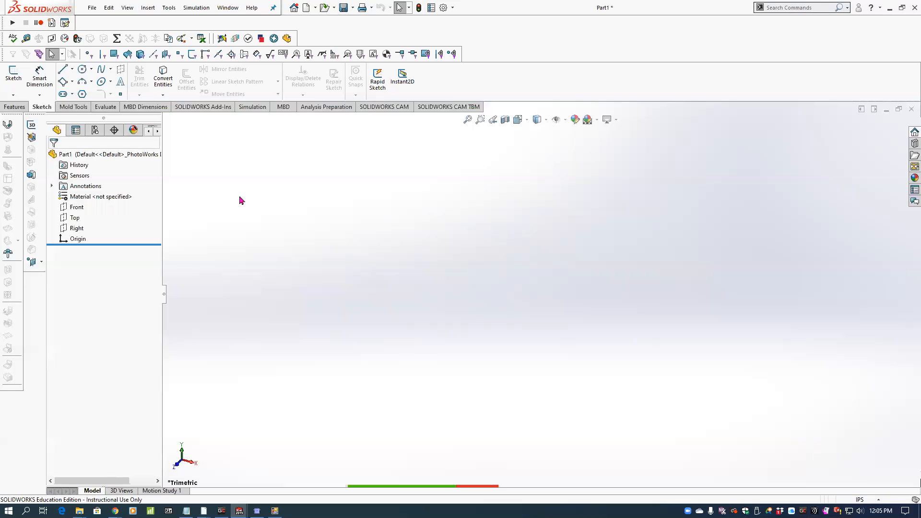
Save the new empty part as CabinetBasedemo in the Assignment5 Cabinet folder.
{"action": "left_click", "coordinate": [91, 8]}
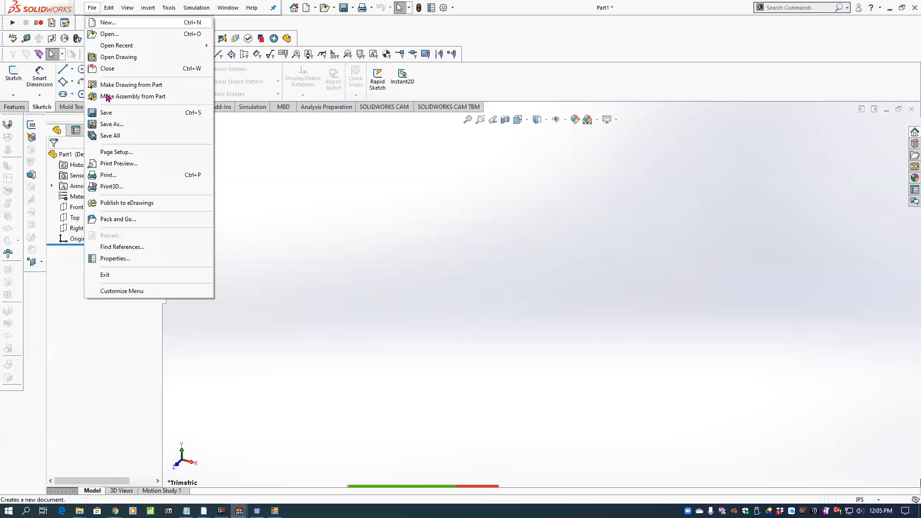
{"action": "left_click", "coordinate": [106, 124]}
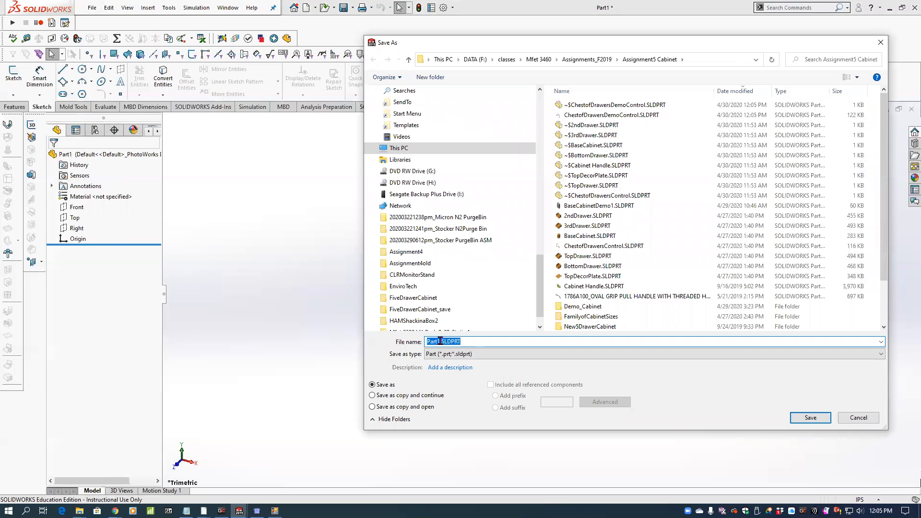
{"action": "type", "text": "C"}
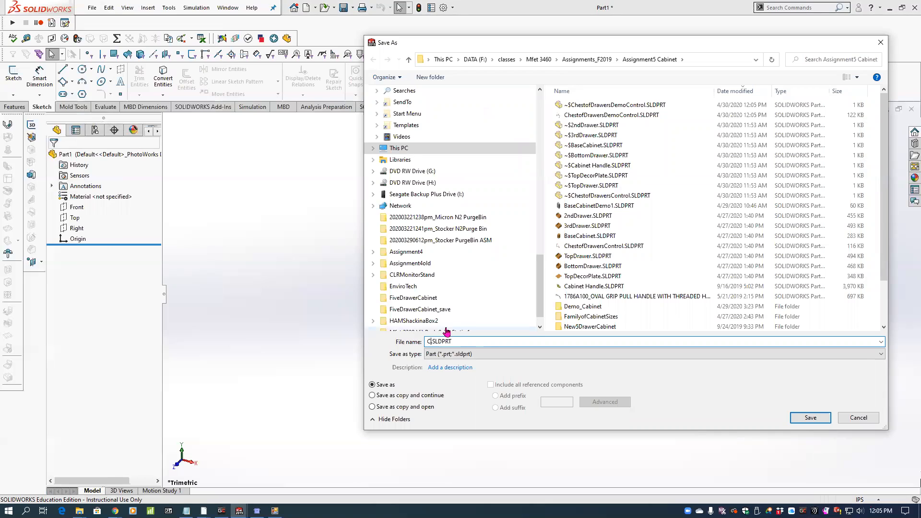
{"action": "type", "text": "abinetBs"}
{"action": "key", "text": "BackSpace"}
{"action": "type", "text": "asedemo"}
{"action": "key", "text": "Return"}
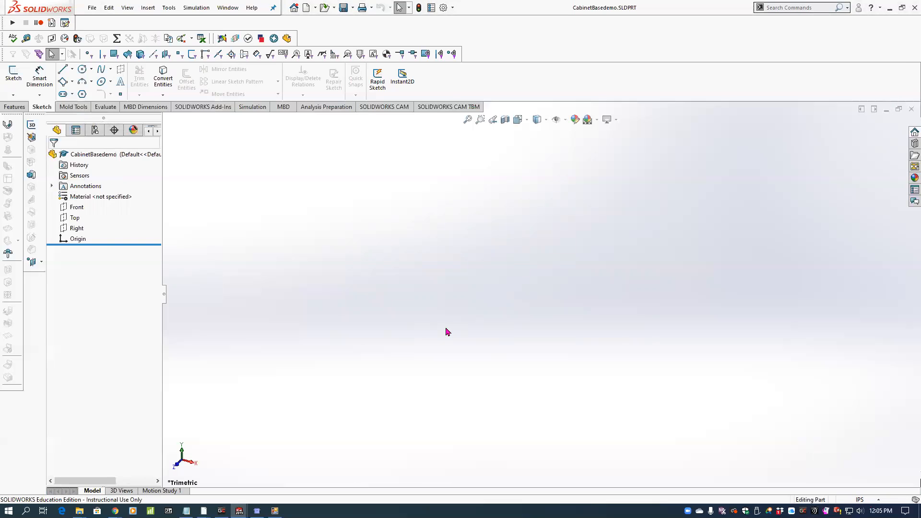
Save the CabinetBasedemo part as a copy named Drawer1demo and open the copy.
{"action": "left_click", "coordinate": [92, 8]}
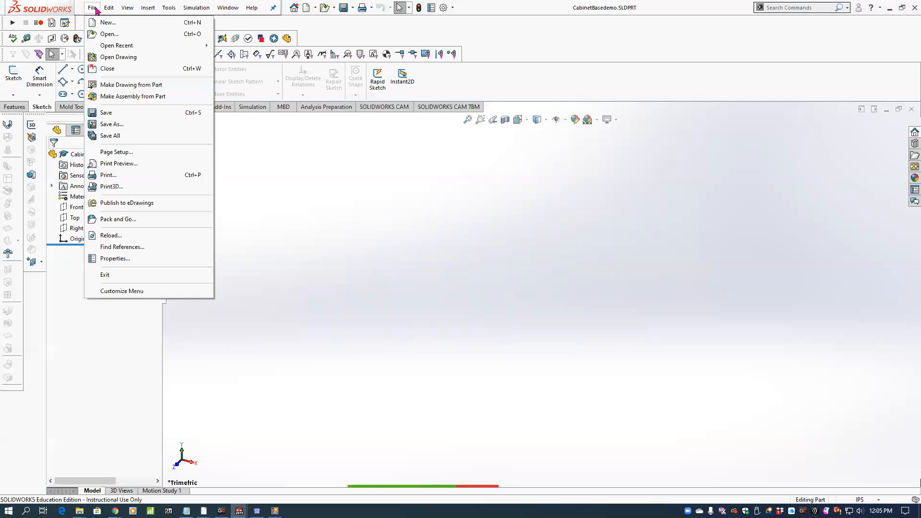
{"action": "left_click", "coordinate": [120, 125]}
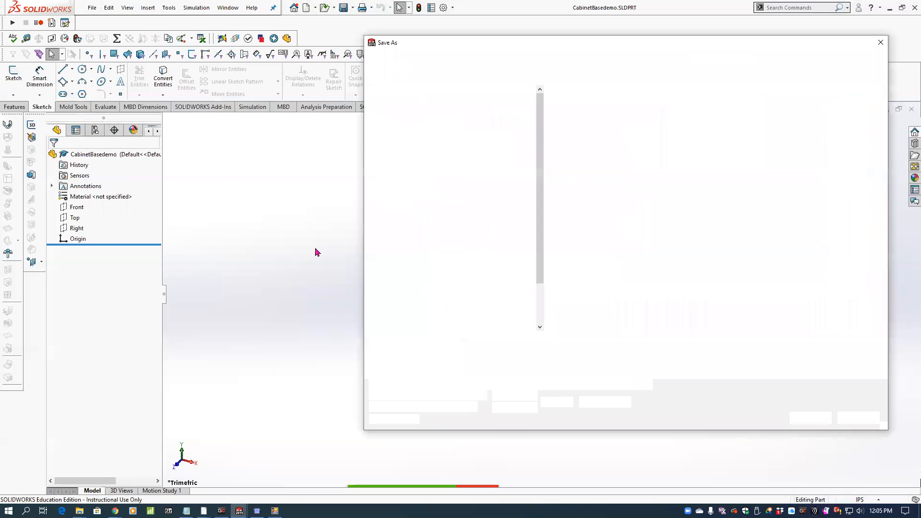
{"action": "left_click", "coordinate": [372, 406]}
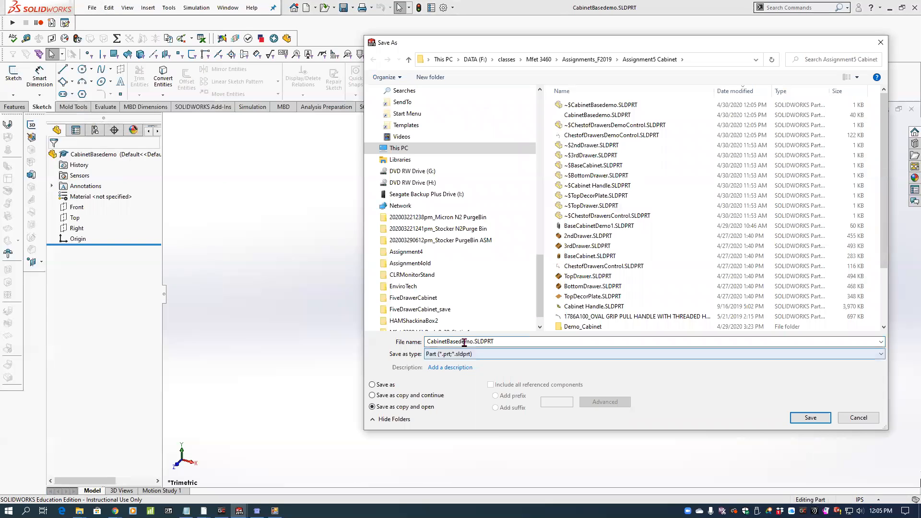
{"action": "left_click", "coordinate": [471, 341]}
{"action": "double_click", "coordinate": [472, 341]}
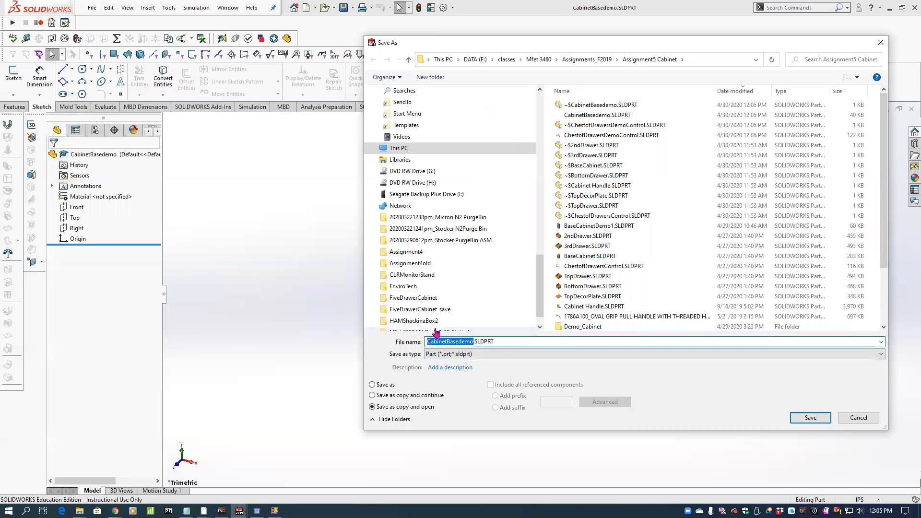
{"action": "type", "text": "Draw"}
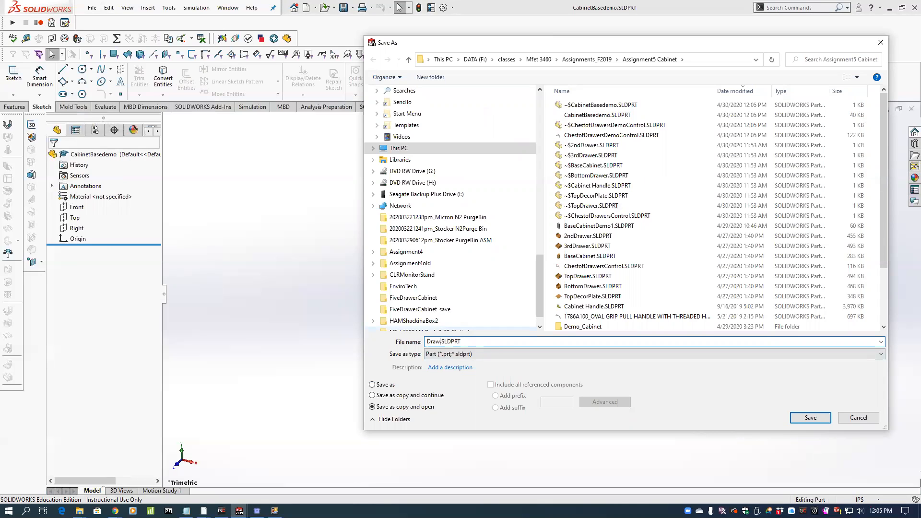
{"action": "type", "text": "er1demo"}
{"action": "key", "text": "Return"}
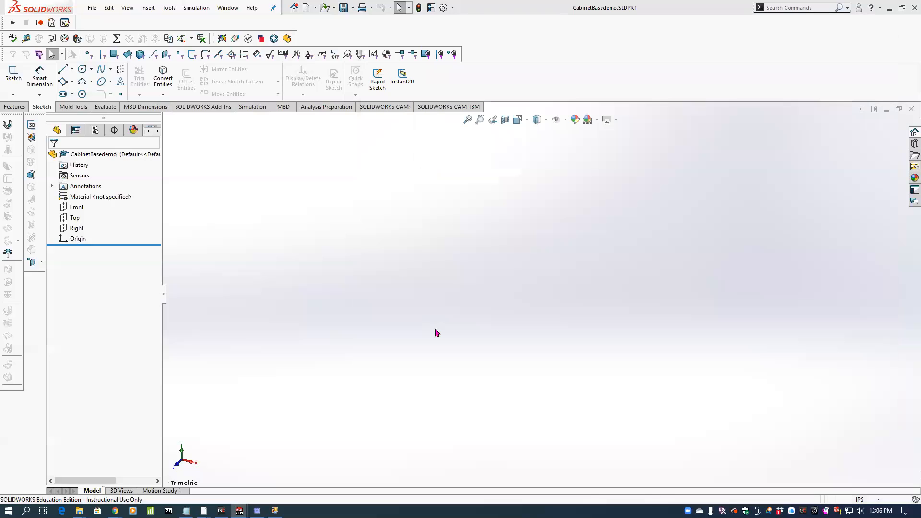
Save the Drawer1demo part as a copy named Drawer2demo and open the copy.
{"action": "left_click", "coordinate": [90, 9]}
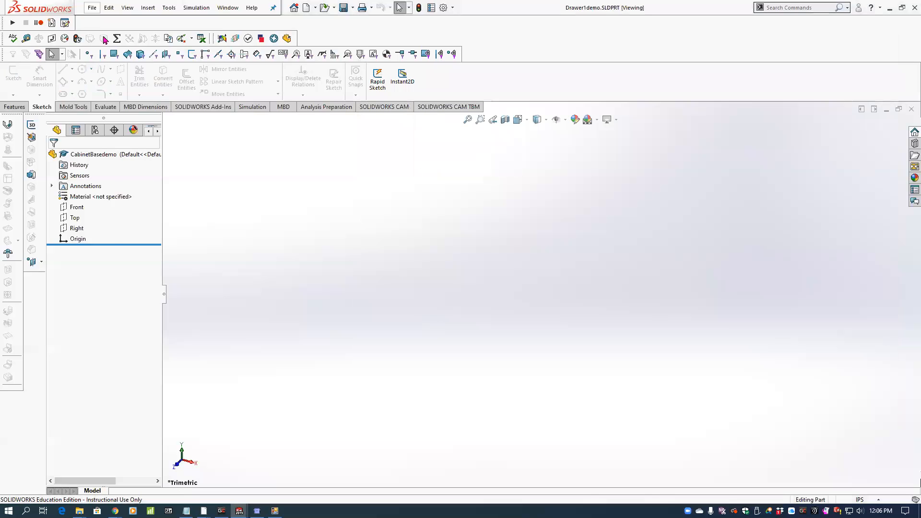
{"action": "left_click", "coordinate": [115, 125]}
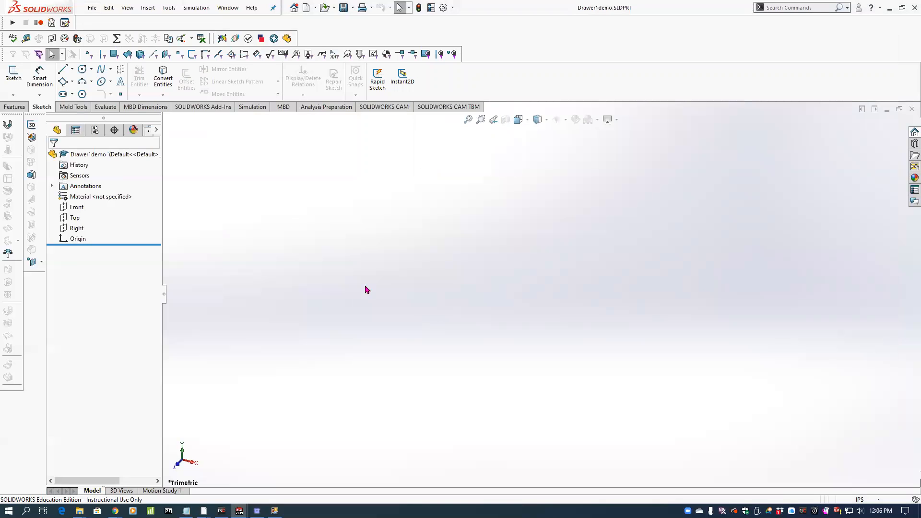
{"action": "left_click", "coordinate": [405, 406]}
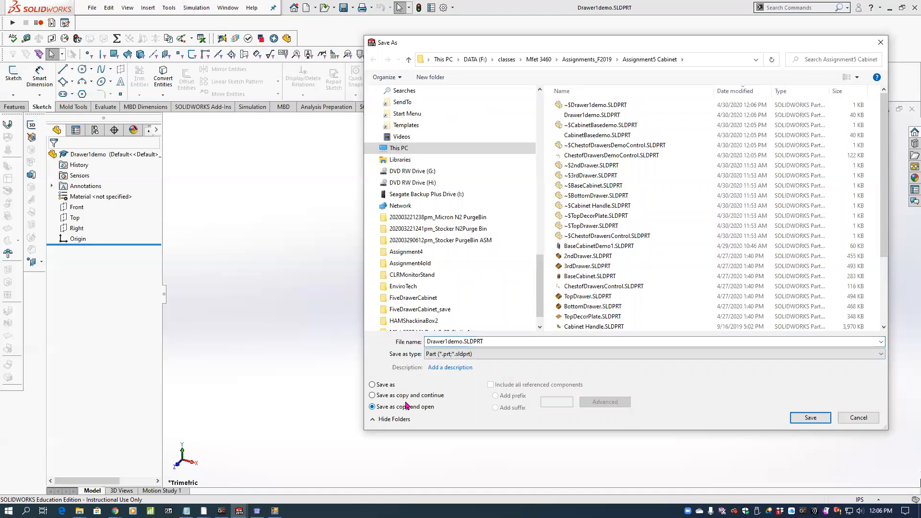
{"action": "left_click", "coordinate": [449, 341]}
{"action": "left_click", "coordinate": [449, 341]}
{"action": "key", "text": "BackSpace"}
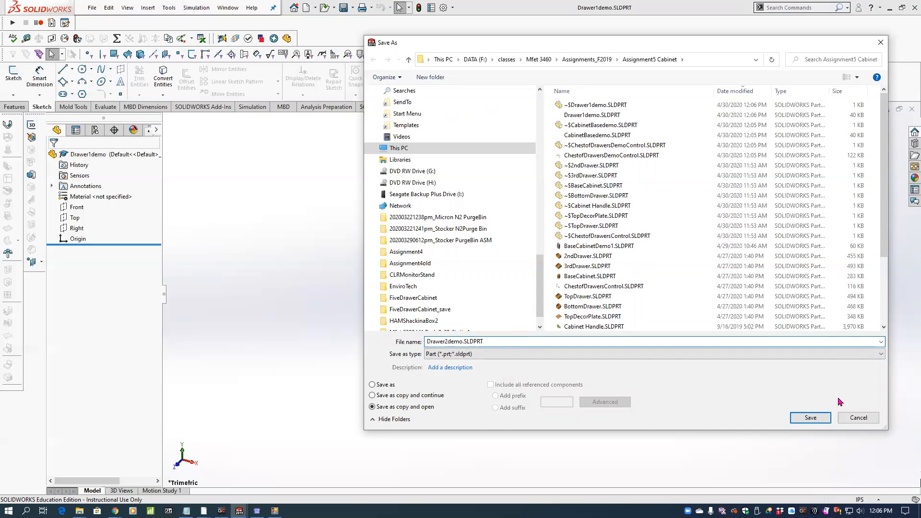
{"action": "left_click", "coordinate": [797, 418]}
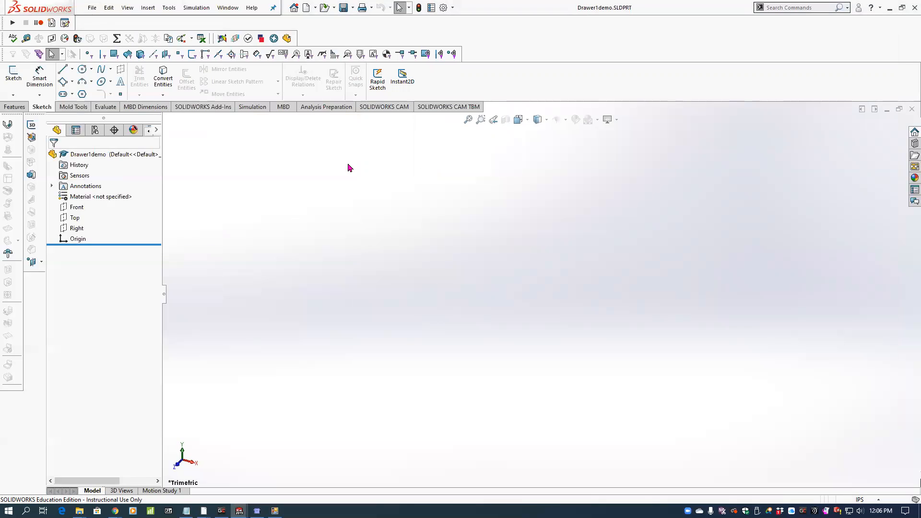
Save the Drawer2demo part as a copy named Drawer3demo and open the copy.
{"action": "left_click", "coordinate": [91, 8]}
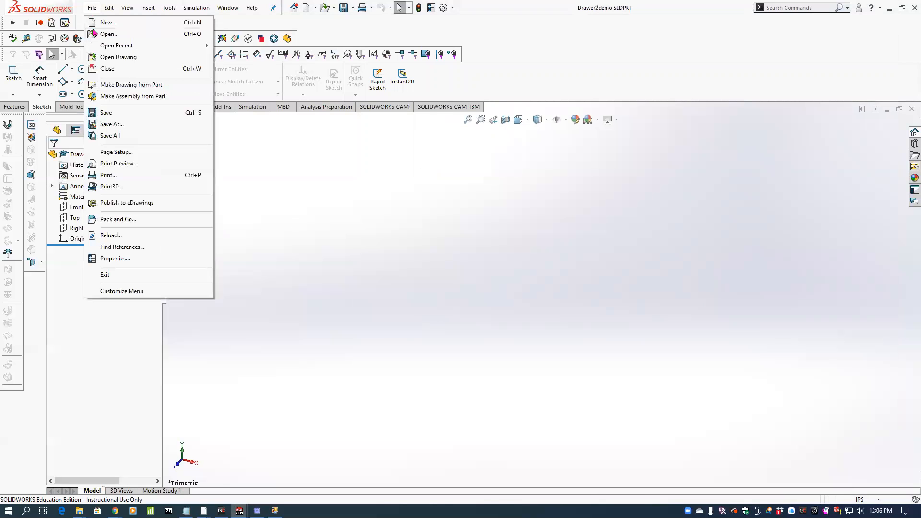
{"action": "left_click", "coordinate": [117, 125]}
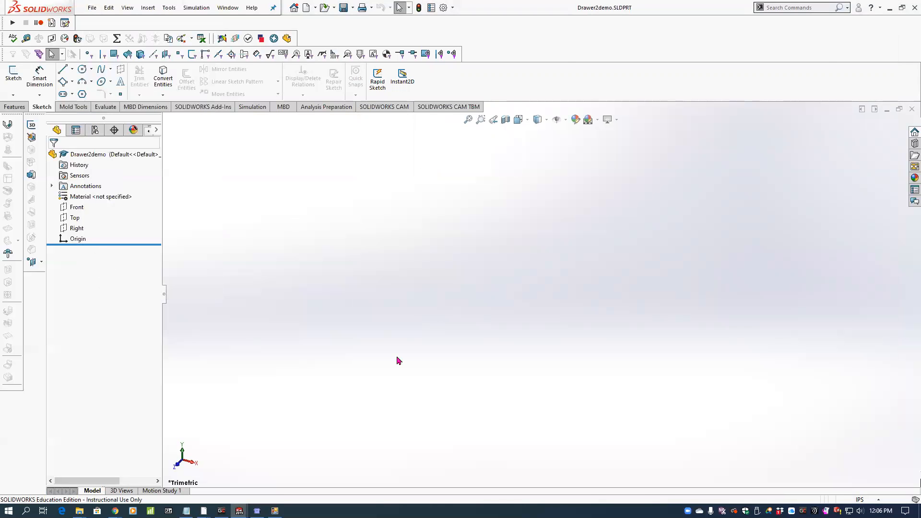
{"action": "left_click", "coordinate": [406, 407]}
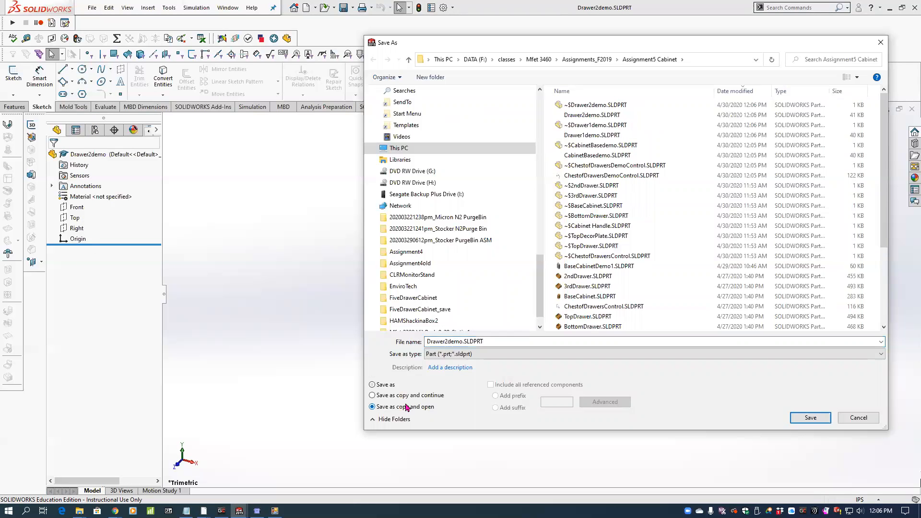
{"action": "double_click", "coordinate": [448, 341]}
{"action": "left_click", "coordinate": [456, 341]}
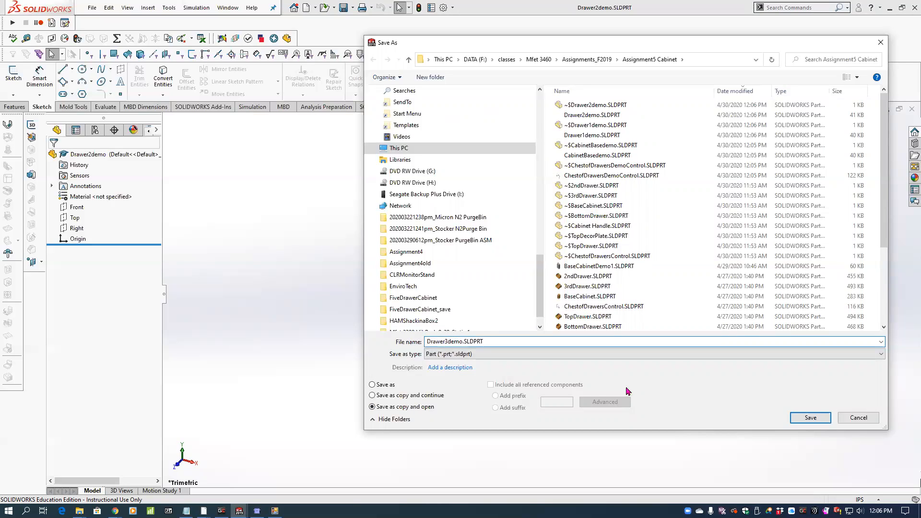
{"action": "left_click", "coordinate": [802, 417]}
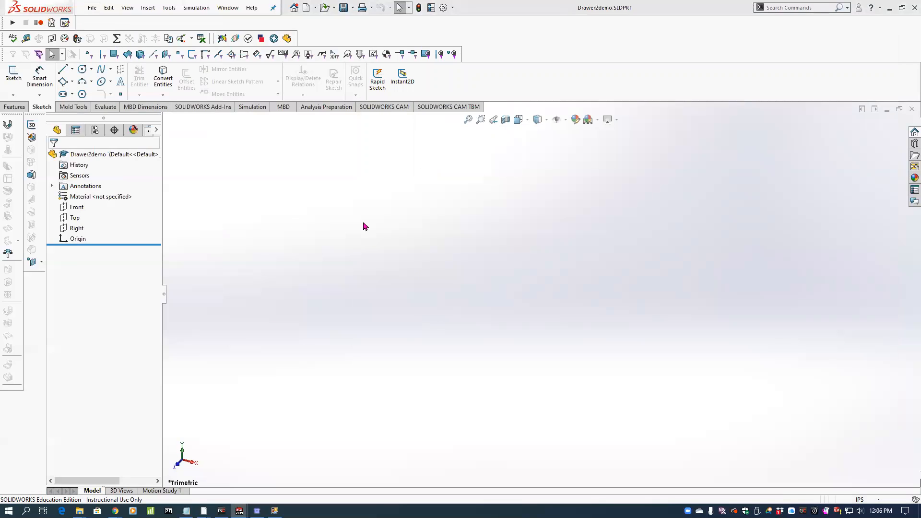
Save the Drawer3demo part as a copy named Drawer4demo and open the copy.
{"action": "left_click", "coordinate": [92, 8]}
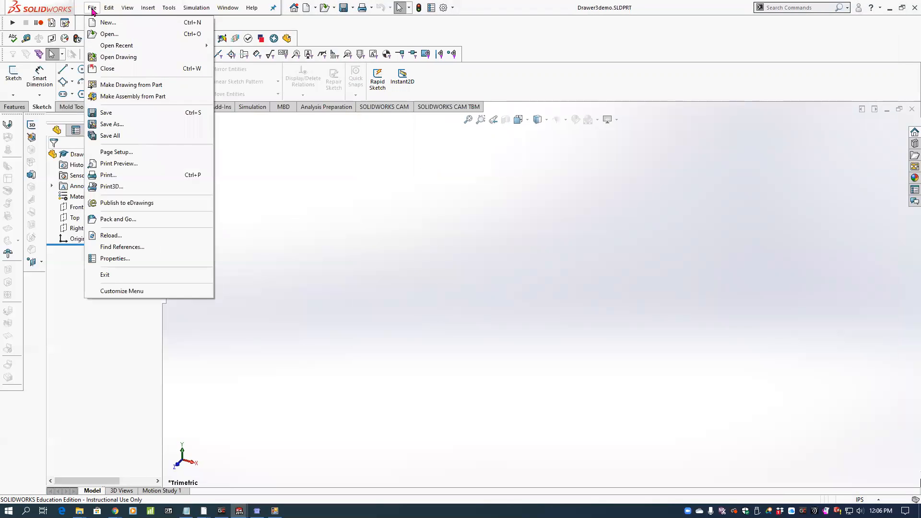
{"action": "left_click", "coordinate": [115, 124]}
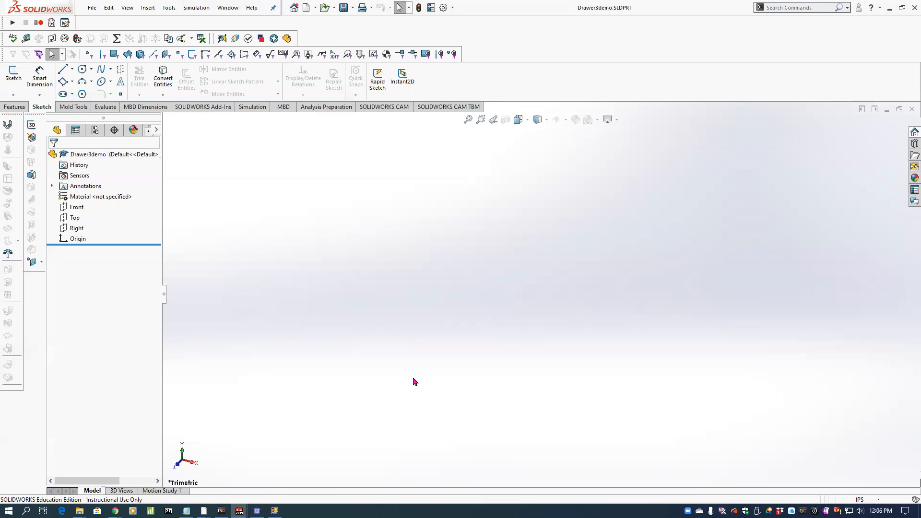
{"action": "left_click", "coordinate": [373, 408]}
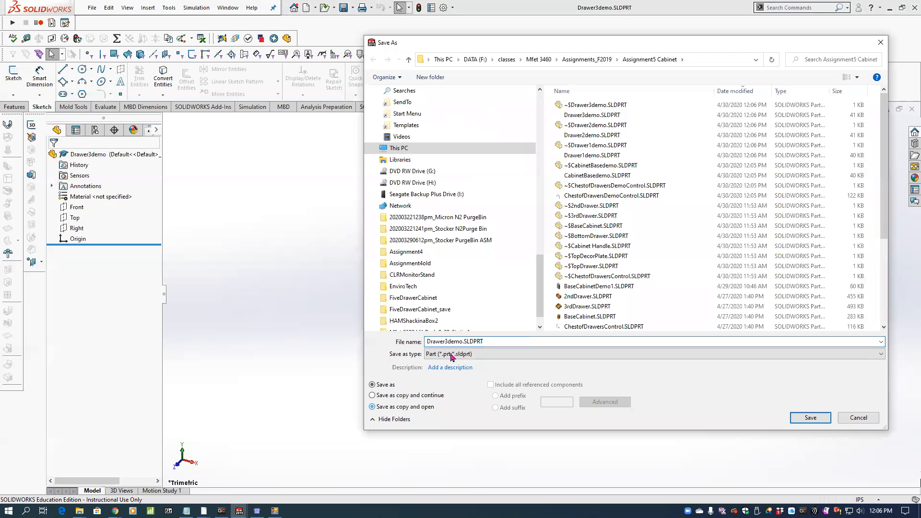
{"action": "double_click", "coordinate": [467, 341]}
{"action": "left_click", "coordinate": [467, 341]}
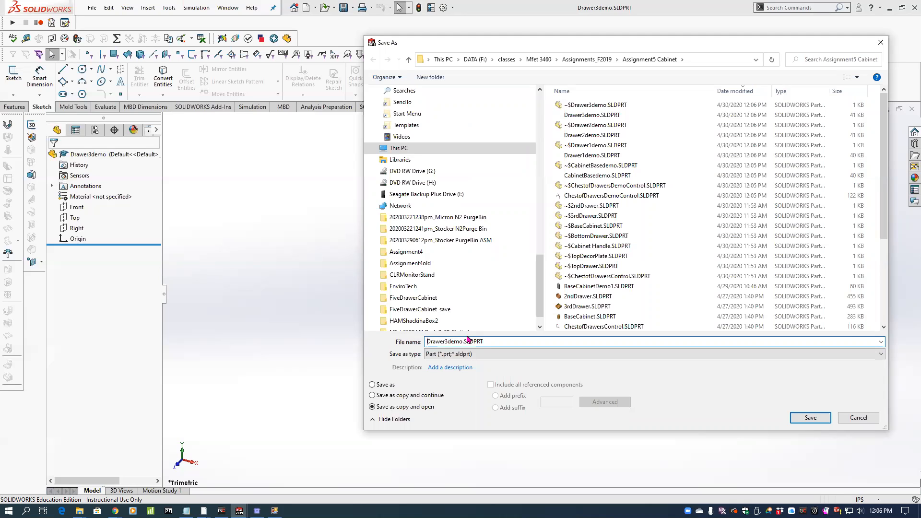
{"action": "key", "text": "BackSpace"}
{"action": "key", "text": "Return"}
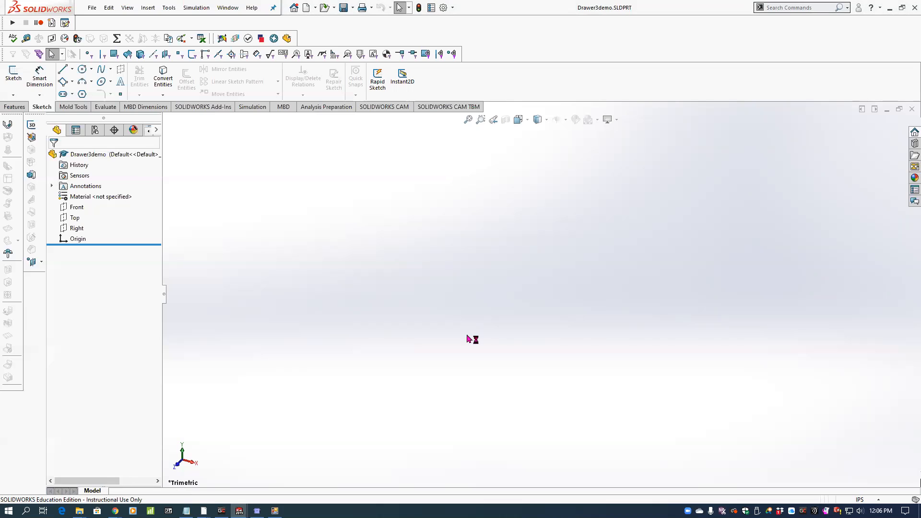
Switch to the Assem1 assembly and insert the Drawer1demo part at the assembly origin.
{"action": "left_click", "coordinate": [227, 9]}
{"action": "left_click", "coordinate": [264, 140]}
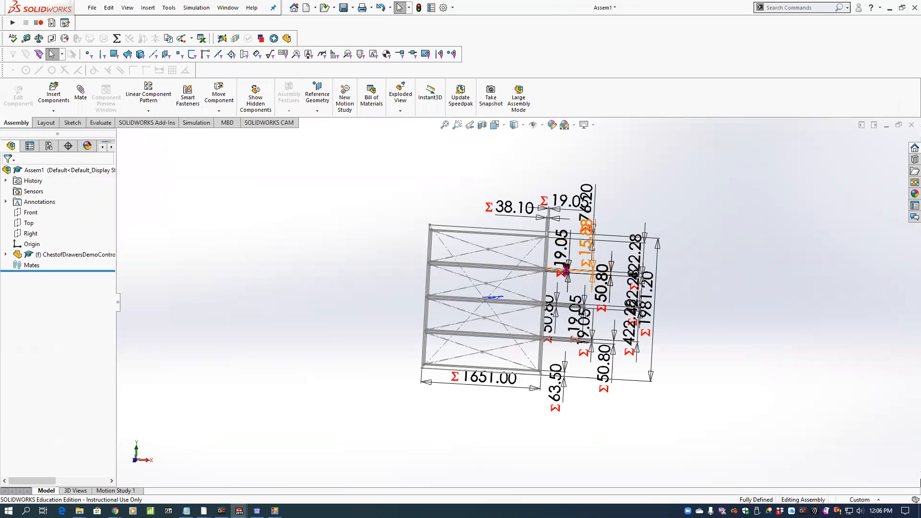
{"action": "middle_click_drag", "start_coordinate": [572, 251], "coordinate": [550, 244]}
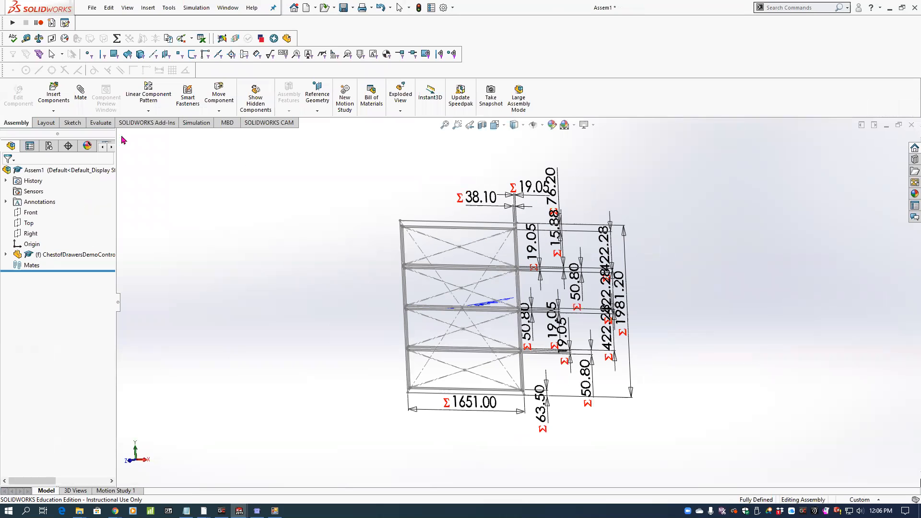
{"action": "left_click", "coordinate": [54, 97]}
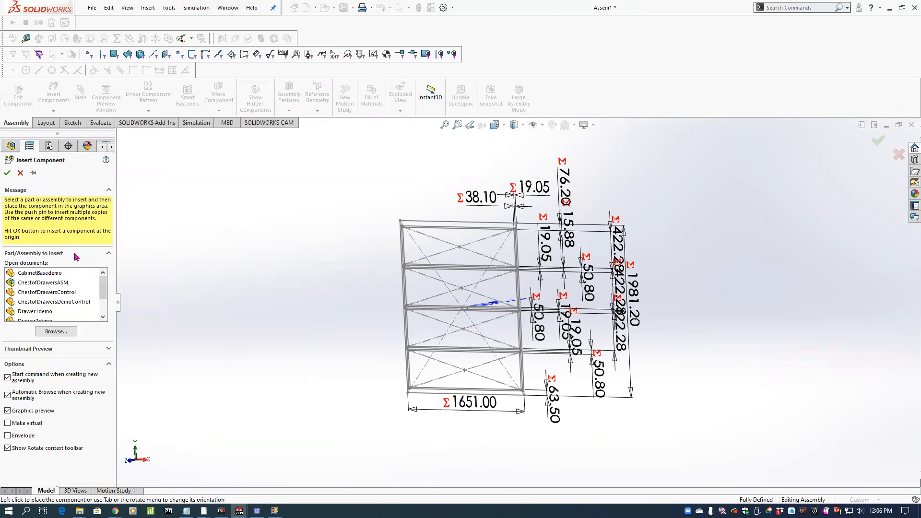
{"action": "left_click", "coordinate": [46, 312]}
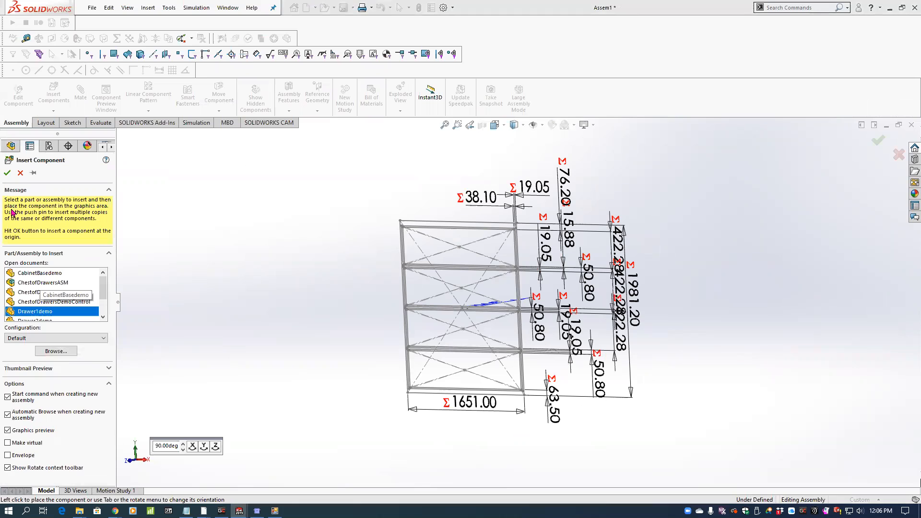
{"action": "left_click", "coordinate": [8, 174]}
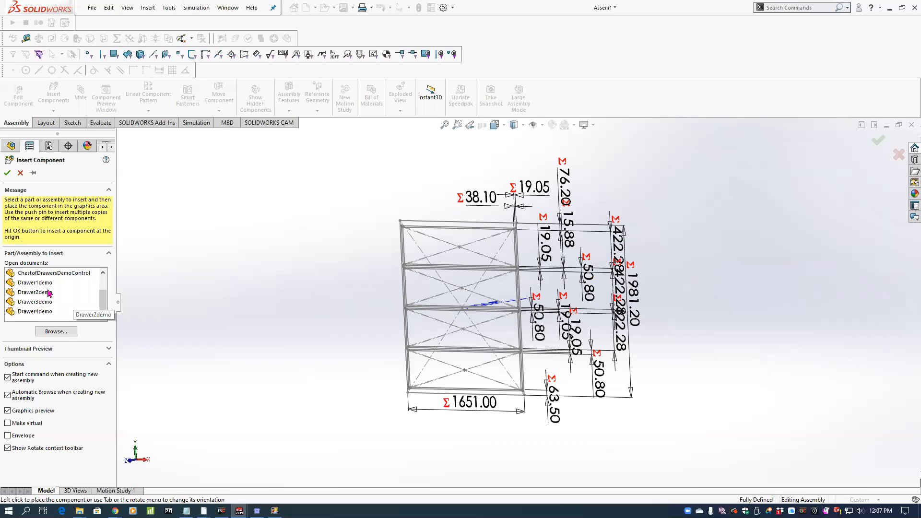
Insert the Drawer2demo and Drawer3demo parts at the assembly origin.
{"action": "left_click", "coordinate": [34, 292]}
{"action": "left_click", "coordinate": [7, 173]}
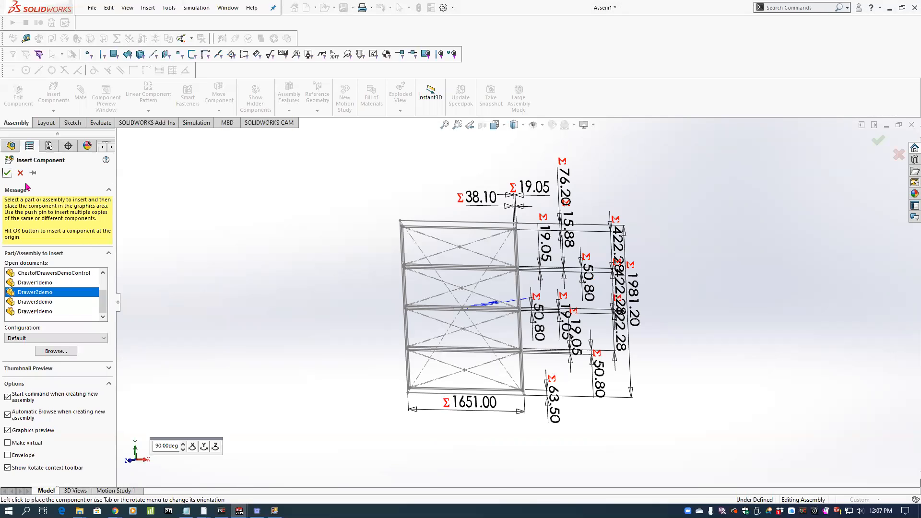
{"action": "left_click", "coordinate": [46, 97]}
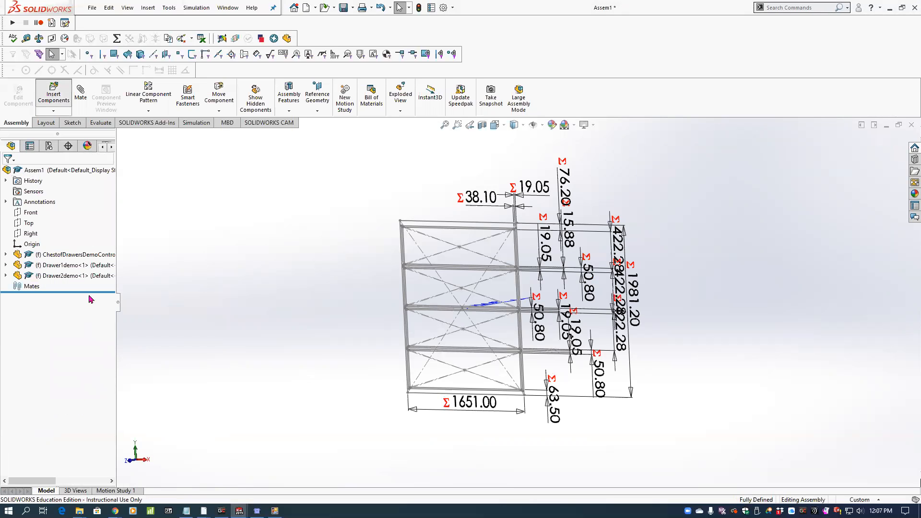
{"action": "left_click", "coordinate": [41, 312]}
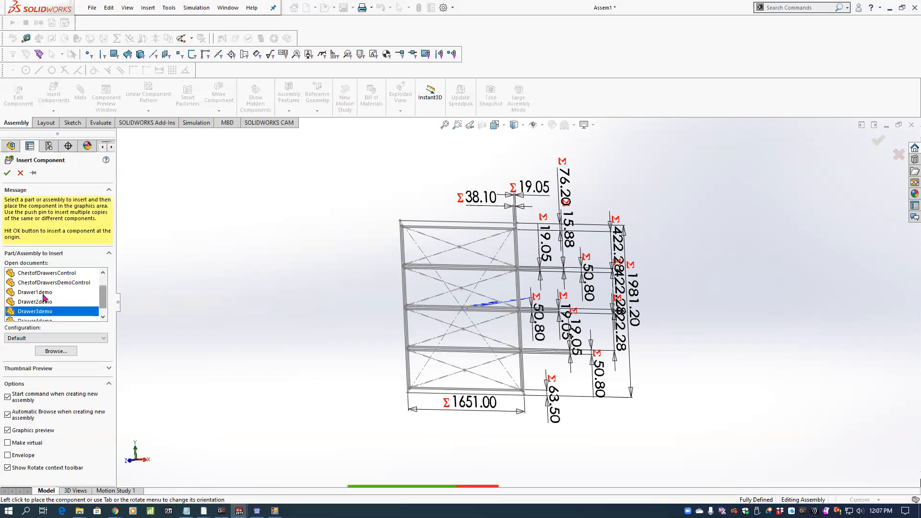
{"action": "left_click", "coordinate": [7, 172]}
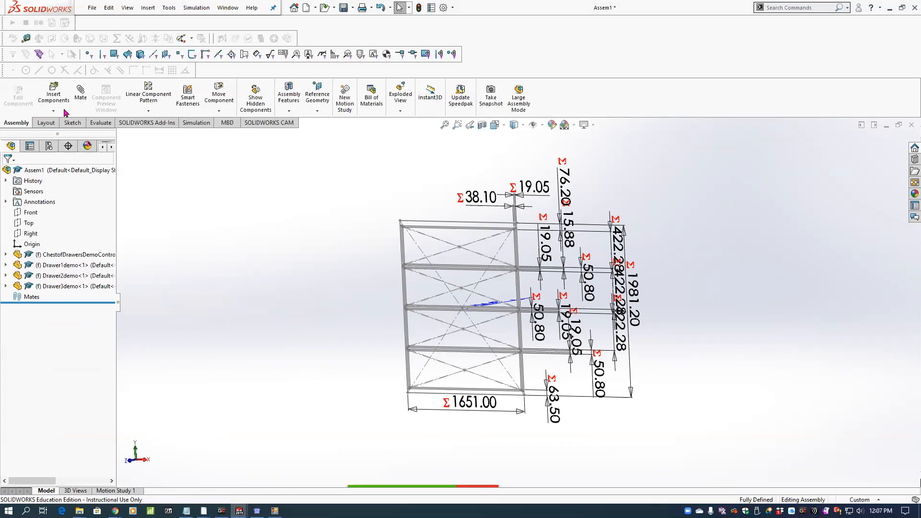
Insert the Drawer4demo part at the assembly origin.
{"action": "left_click", "coordinate": [53, 97]}
{"action": "scroll", "coordinate": [103, 302], "scroll_direction": "down", "scroll_amount": 1}
{"action": "left_click", "coordinate": [39, 312]}
{"action": "left_click", "coordinate": [6, 174]}
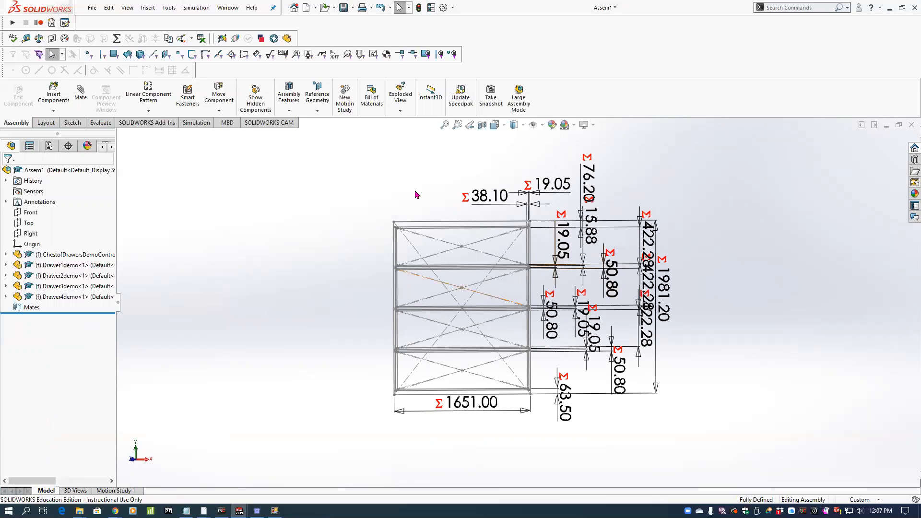
Save the assembly under the file name Cabinet4DrawerDemo.
{"action": "left_click", "coordinate": [342, 7]}
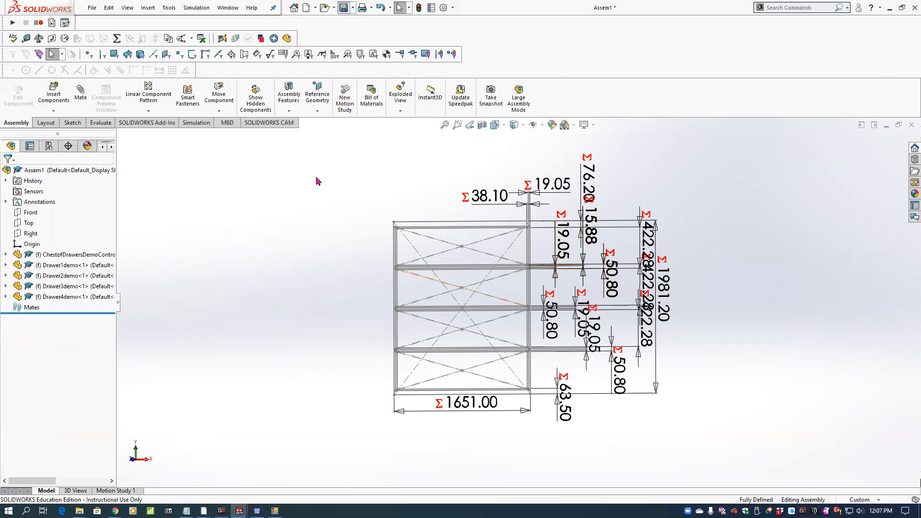
{"action": "left_click_drag", "start_coordinate": [446, 341], "coordinate": [428, 341]}
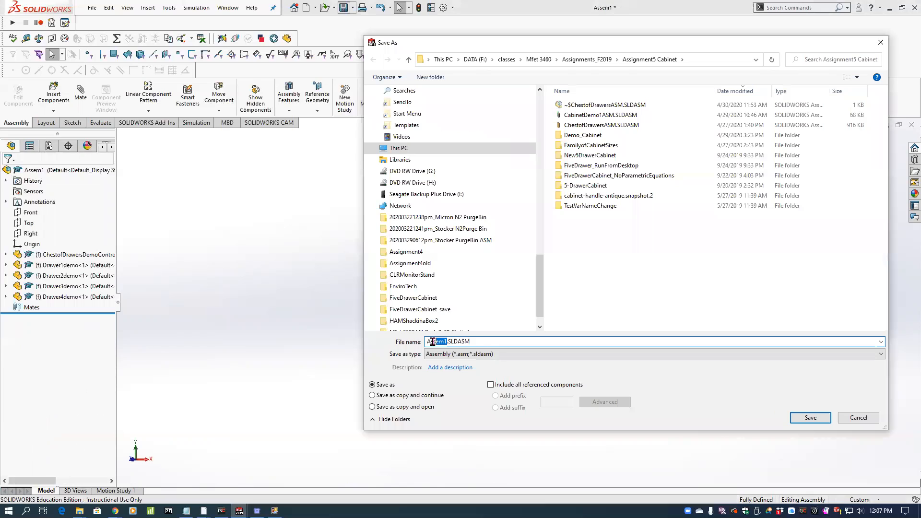
{"action": "type", "text": "Cabinet4DrawerDemo"}
{"action": "key", "text": "Return"}
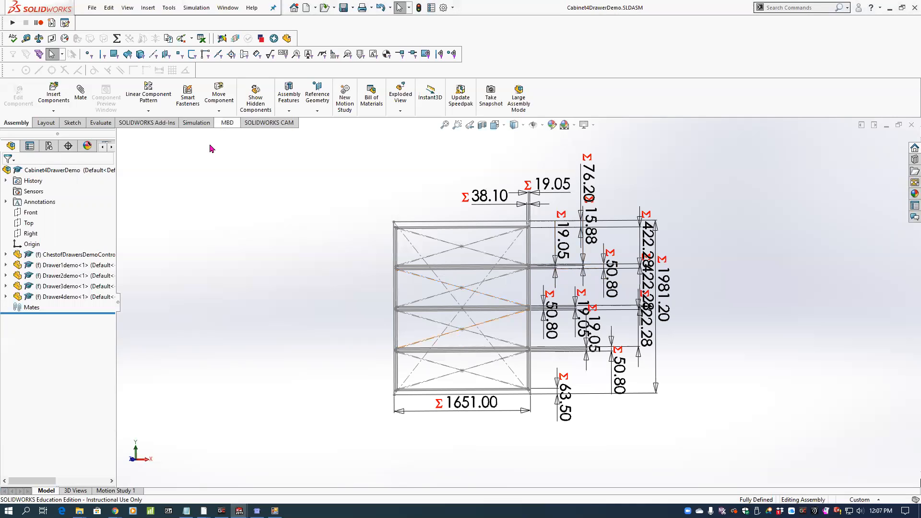
{"action": "left_click", "coordinate": [62, 257]}
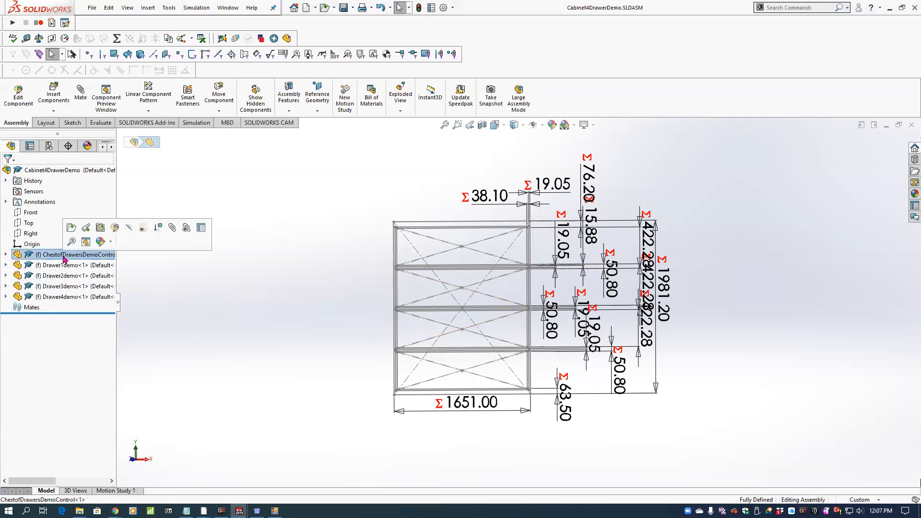
{"action": "left_click", "coordinate": [115, 229]}
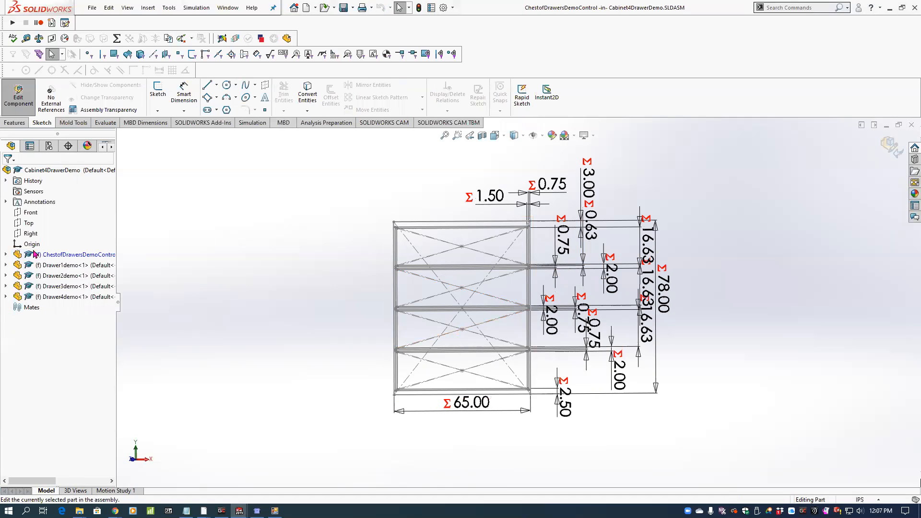
{"action": "left_click", "coordinate": [6, 255]}
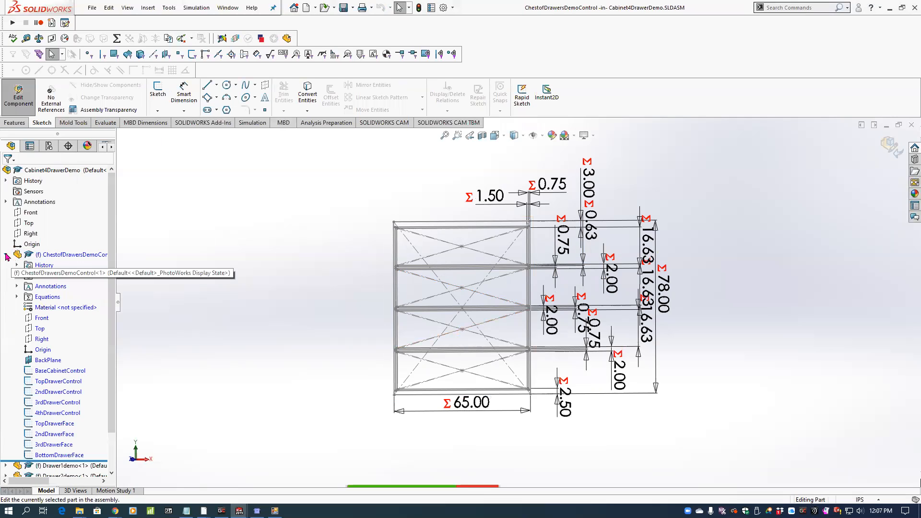
{"action": "left_click", "coordinate": [6, 255]}
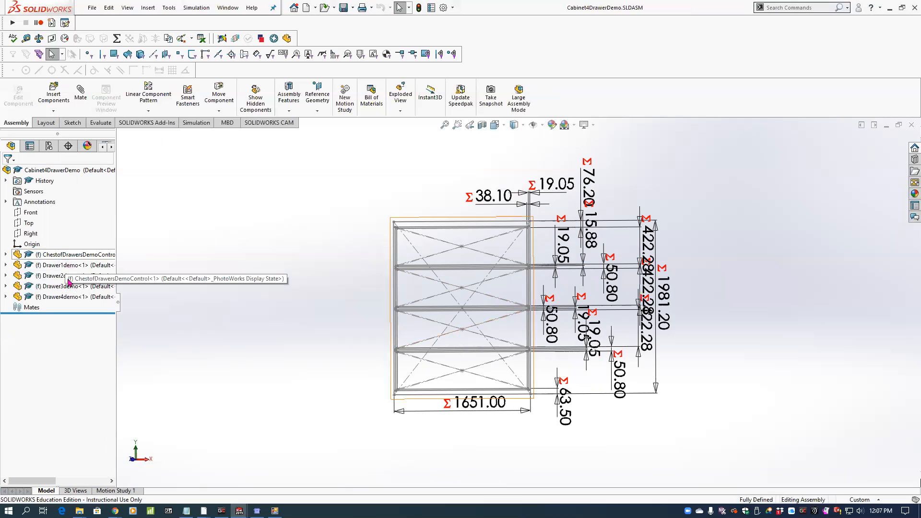
Insert the CabinetBasedemo part at the assembly origin and reorder it directly below ChestofDrawersDemoControl in the feature tree.
{"action": "left_click", "coordinate": [60, 95]}
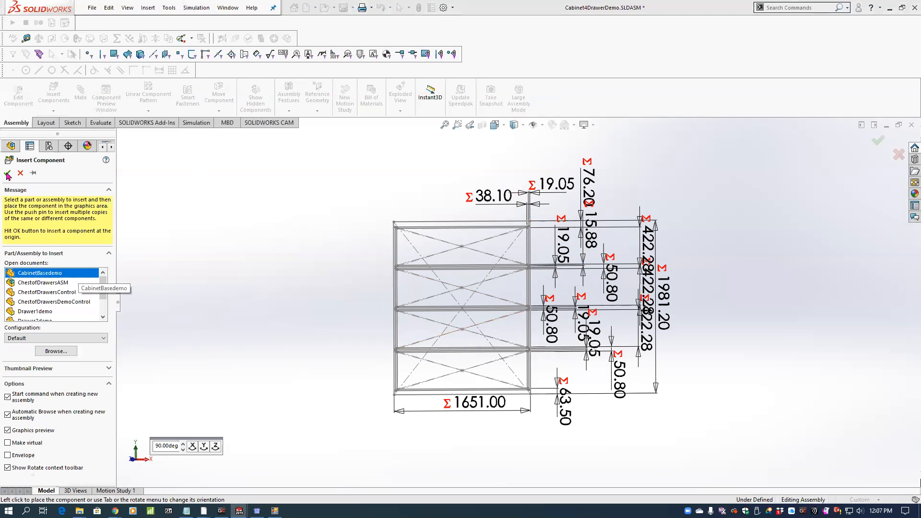
{"action": "key", "text": "Return"}
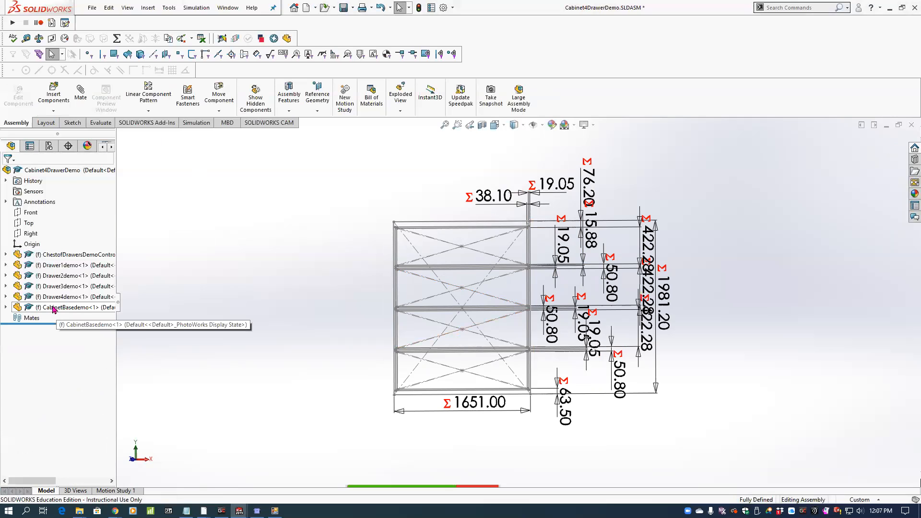
{"action": "left_click_drag", "start_coordinate": [19, 308], "coordinate": [27, 256]}
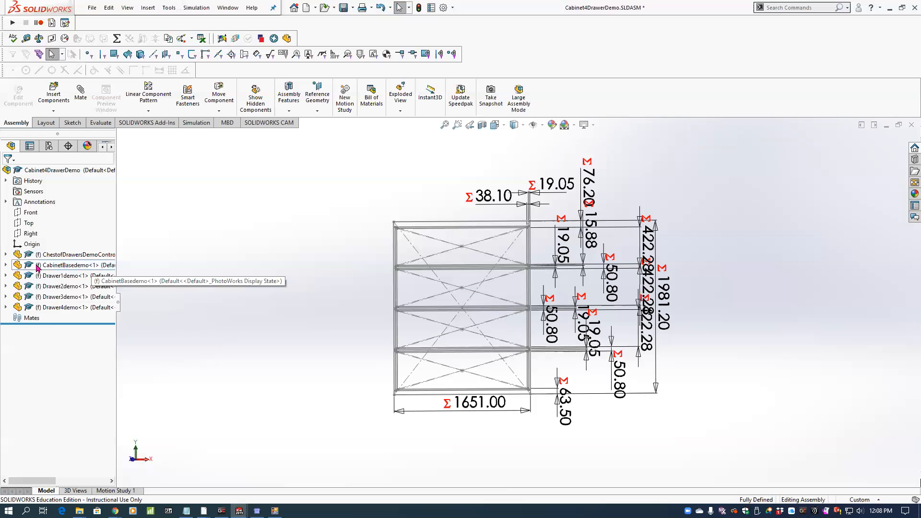
Edit CabinetBasedemo in the context of the assembly and expand the contents of both the control part and CabinetBasedemo in a wider feature tree.
{"action": "left_click", "coordinate": [64, 267]}
{"action": "left_click", "coordinate": [86, 237]}
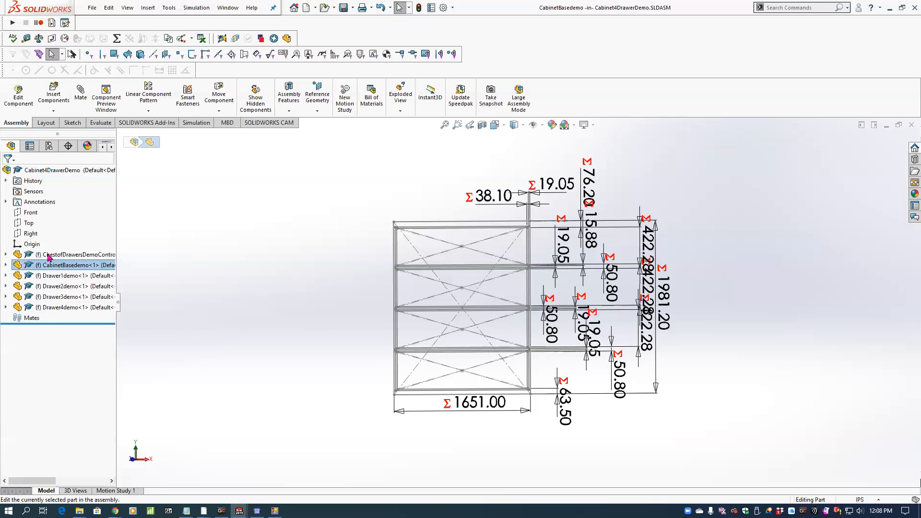
{"action": "left_click", "coordinate": [5, 255]}
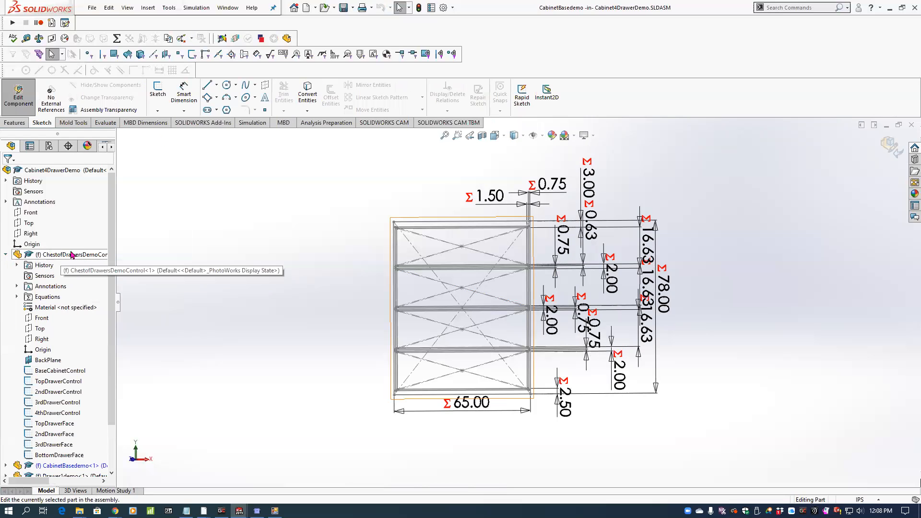
{"action": "left_click_drag", "start_coordinate": [117, 257], "coordinate": [162, 257]}
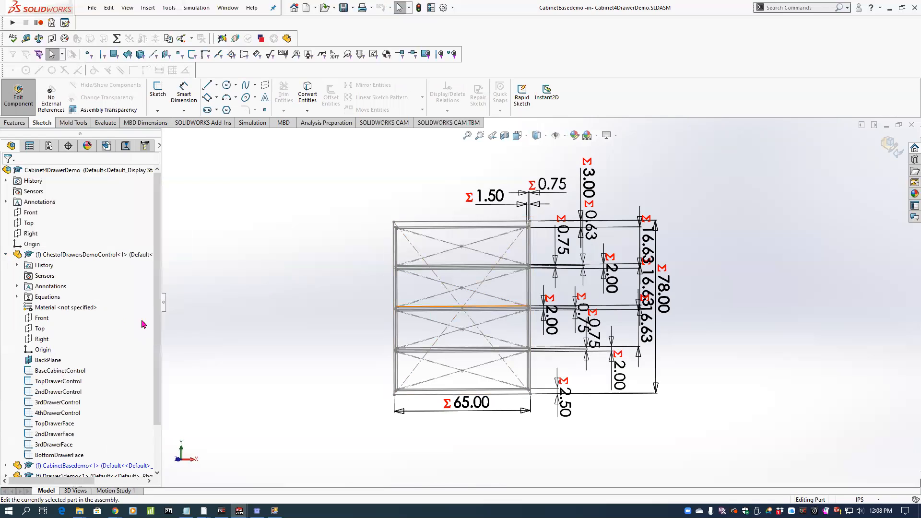
{"action": "scroll", "coordinate": [158, 317], "scroll_direction": "down", "scroll_amount": 2}
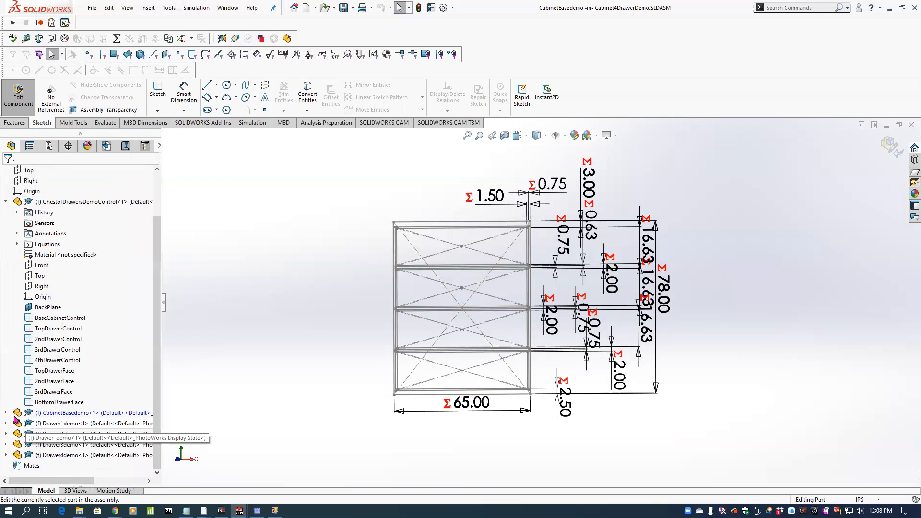
{"action": "left_click", "coordinate": [6, 413]}
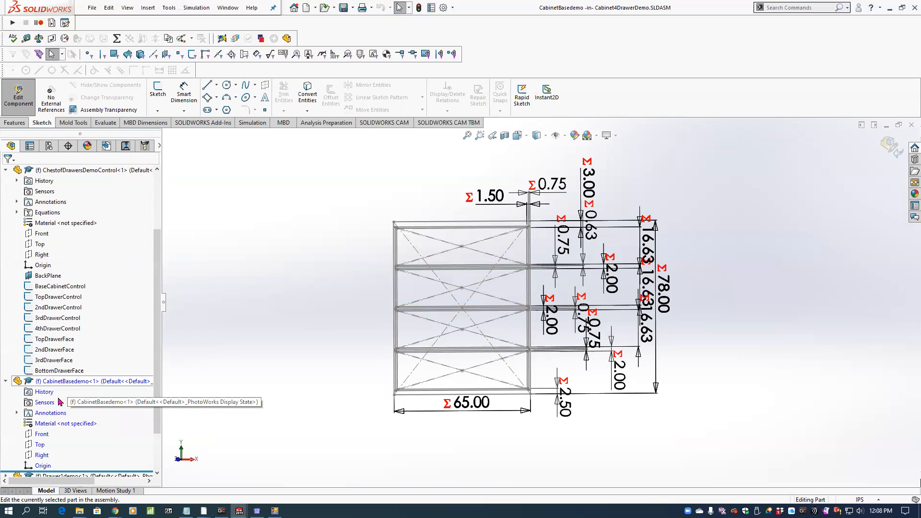
Move the 78.00 overall height dimension farther away from the cabinet outline.
{"action": "left_click", "coordinate": [42, 436]}
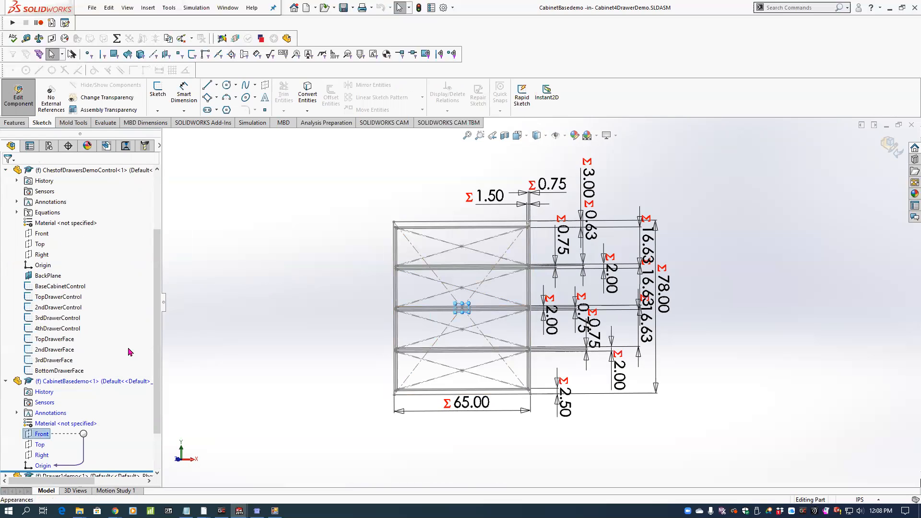
{"action": "left_click", "coordinate": [61, 287]}
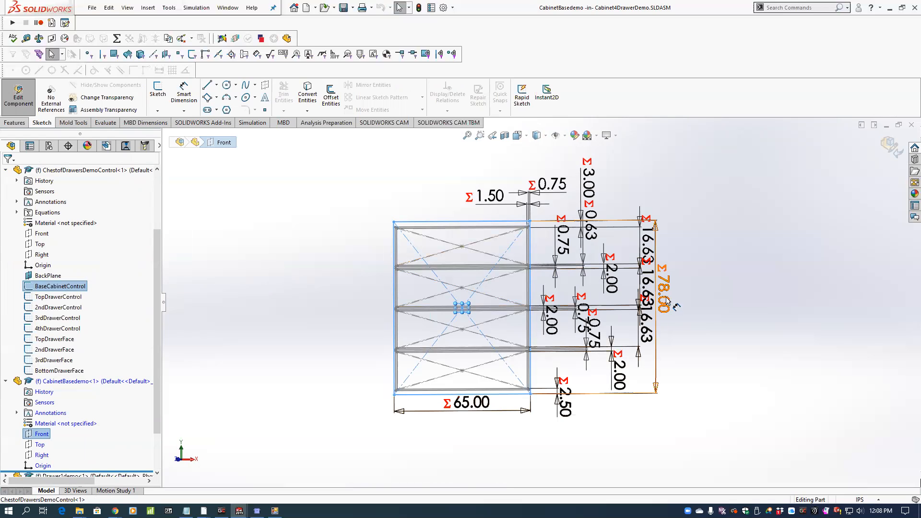
{"action": "left_click_drag", "start_coordinate": [664, 302], "coordinate": [684, 303]}
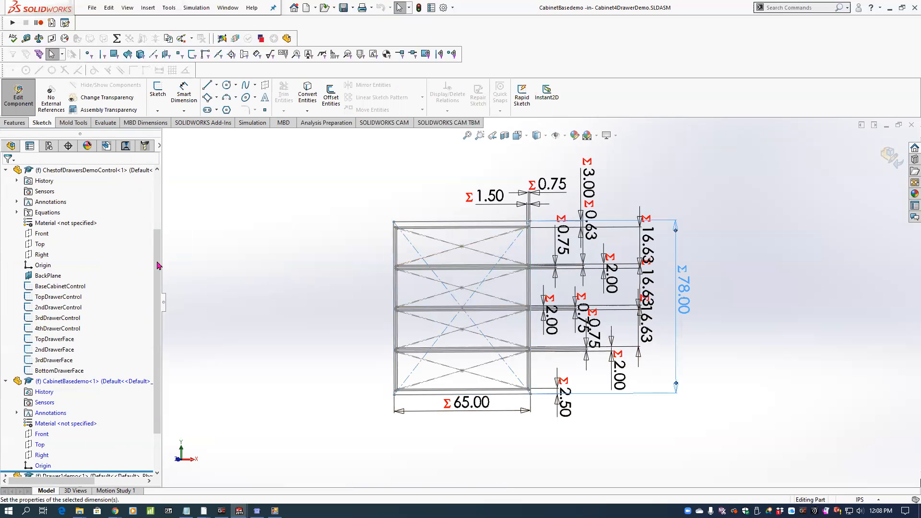
{"action": "left_click", "coordinate": [8, 173]}
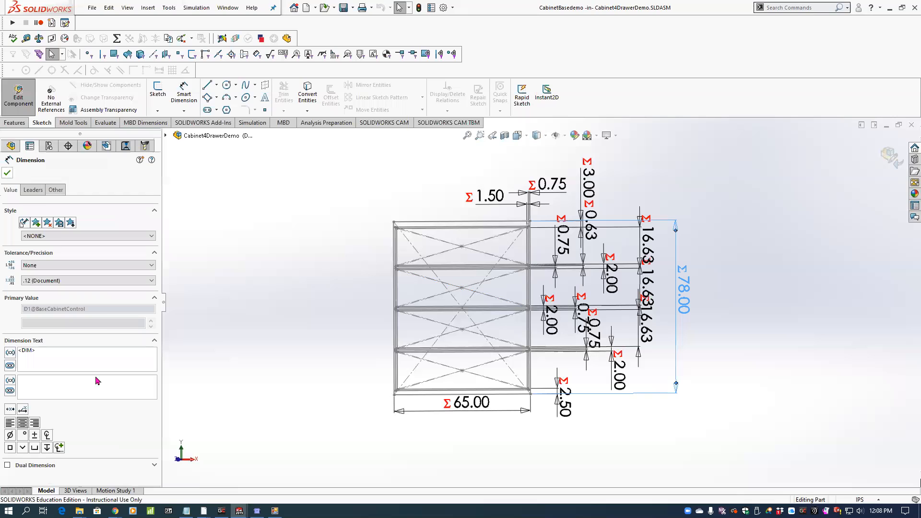
Insert a derived sketch of BaseCabinetControl on the Front plane of CabinetBasedemo.
{"action": "scroll", "coordinate": [81, 413], "scroll_direction": "down", "scroll_amount": 1}
{"action": "left_click", "coordinate": [45, 402]}
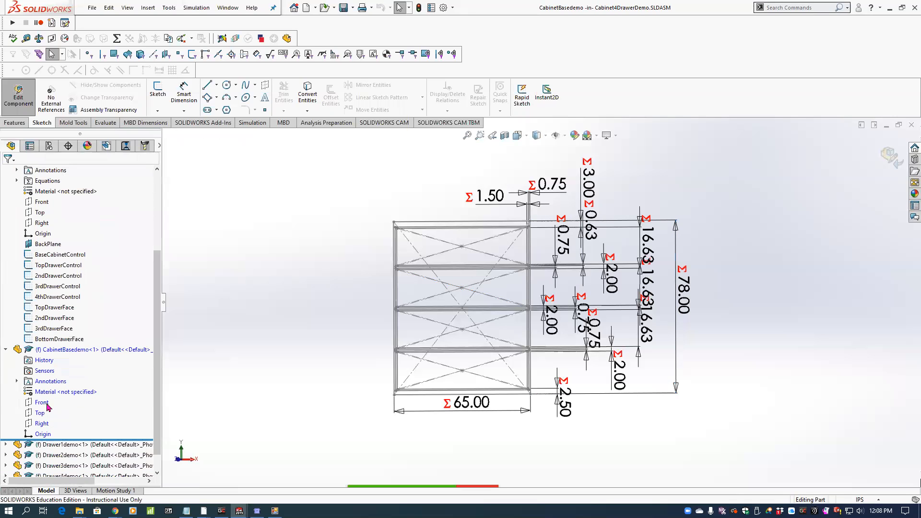
{"action": "left_click", "coordinate": [57, 254]}
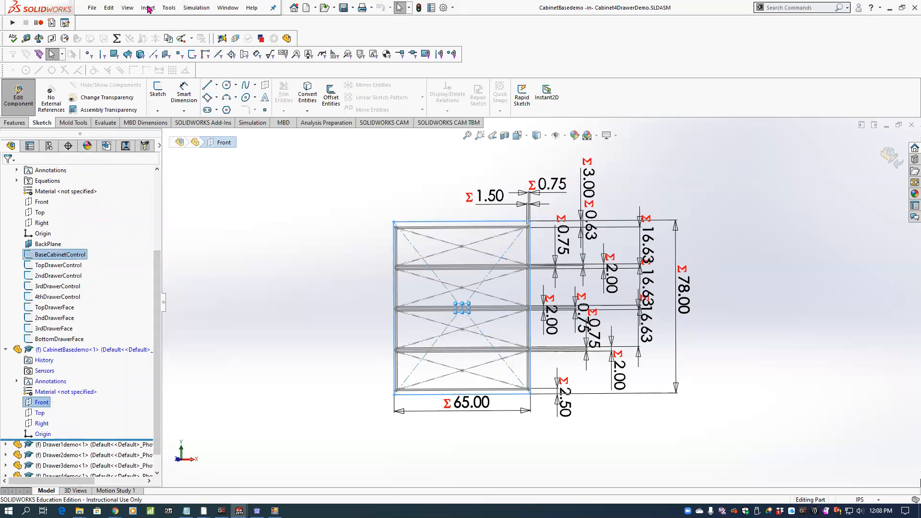
{"action": "left_click", "coordinate": [147, 7]}
{"action": "left_click", "coordinate": [174, 295]}
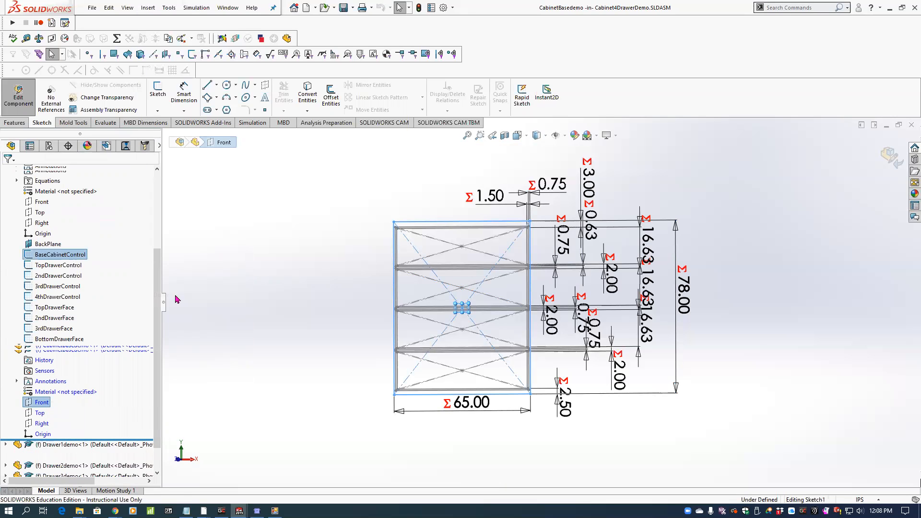
Turn to the Front view and make the derived sketch's centre point coincident with the origin.
{"action": "key", "text": "space"}
{"action": "left_click", "coordinate": [349, 325]}
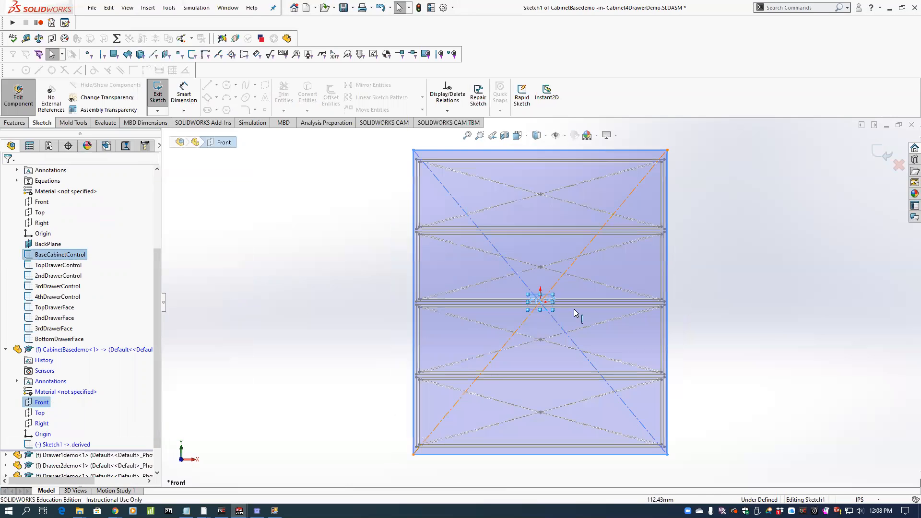
{"action": "scroll", "coordinate": [531, 297], "scroll_direction": "down", "scroll_amount": 3}
{"action": "mouse_move", "coordinate": [495, 293]}
{"action": "left_mouse_down"}
{"action": "mouse_move", "coordinate": [558, 267]}
{"action": "mouse_move", "coordinate": [495, 292]}
{"action": "left_mouse_up"}
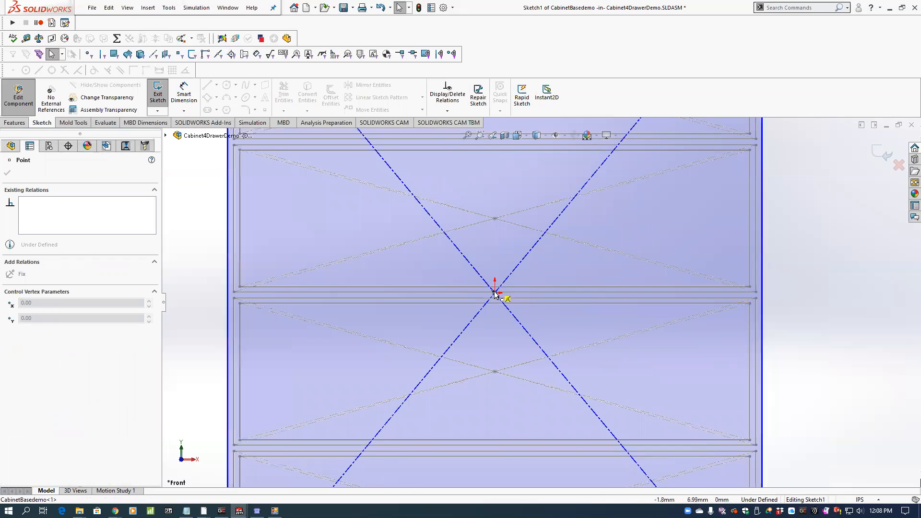
{"action": "scroll", "coordinate": [550, 257], "scroll_direction": "up", "scroll_amount": 3}
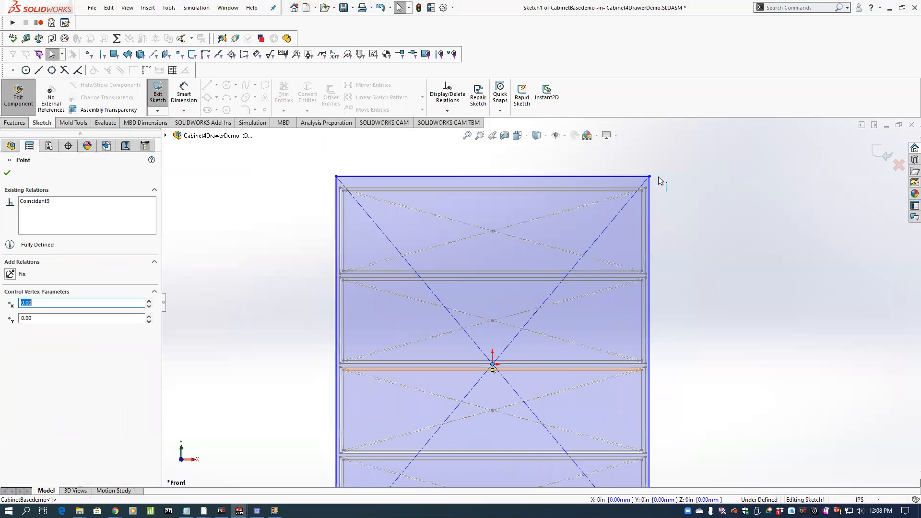
Fully define the derived cabinet sketch in CabinetBasedemo and exit the sketch.
{"action": "mouse_move", "coordinate": [661, 176]}
{"action": "left_mouse_down"}
{"action": "mouse_move", "coordinate": [679, 193]}
{"action": "mouse_move", "coordinate": [664, 176]}
{"action": "left_mouse_up"}
{"action": "left_click", "coordinate": [674, 185]}
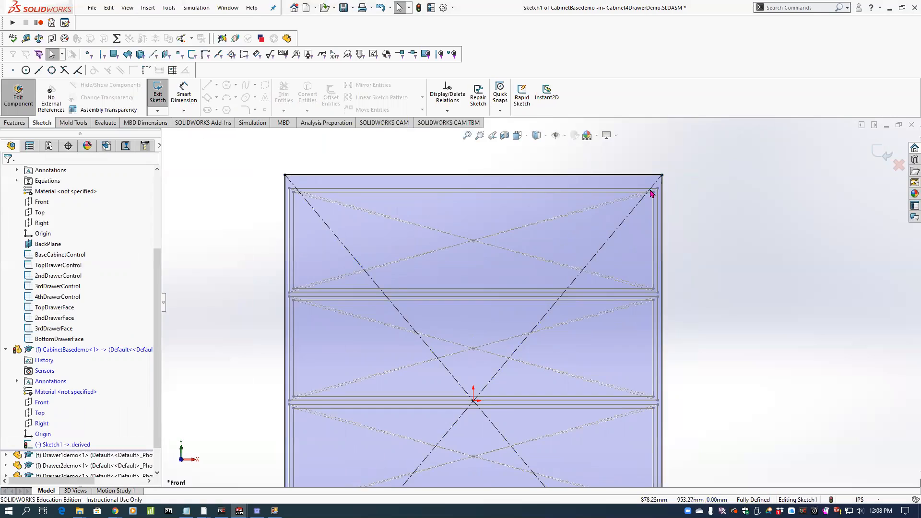
{"action": "scroll", "coordinate": [664, 189], "scroll_direction": "down", "scroll_amount": 3}
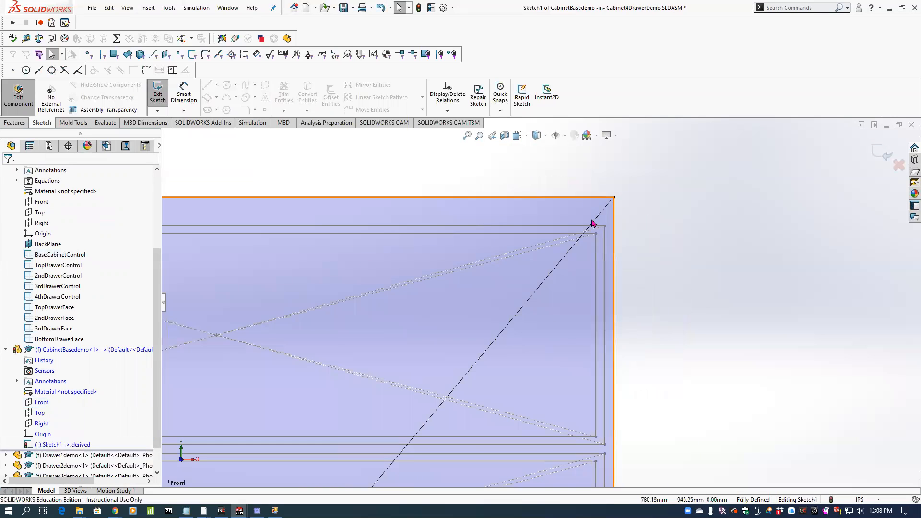
{"action": "key", "text": "f"}
{"action": "scroll", "coordinate": [567, 309], "scroll_direction": "up", "scroll_amount": 1}
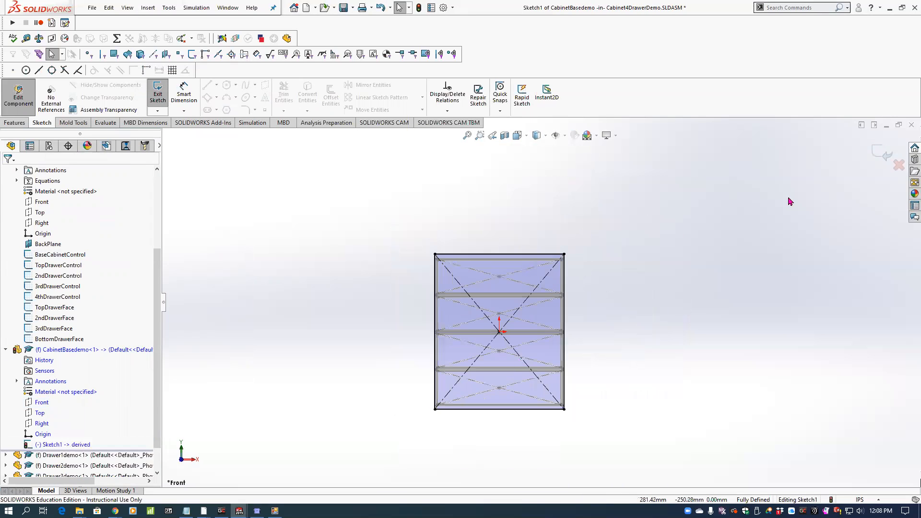
{"action": "left_click", "coordinate": [877, 151]}
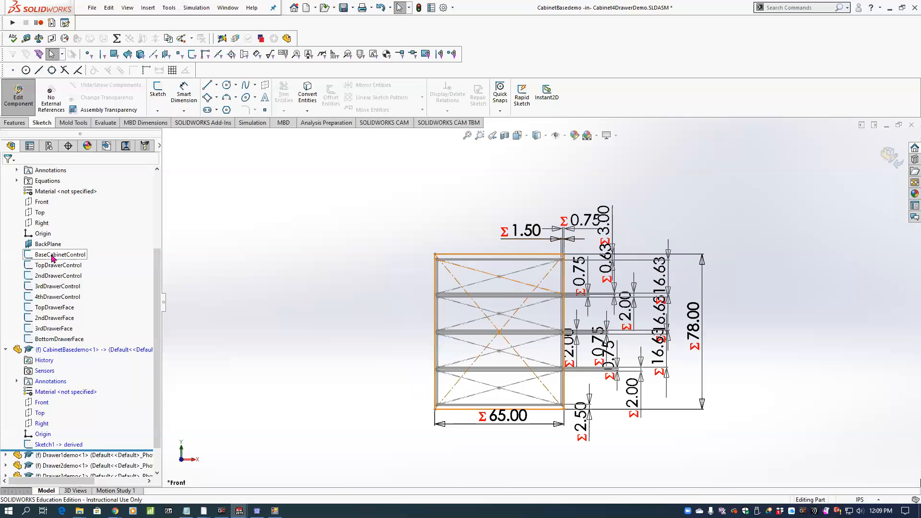
Show the control part's BackPlane and turn the model so the plane and the derived cabinet sketch are both visible.
{"action": "mouse_move", "coordinate": [64, 259]}
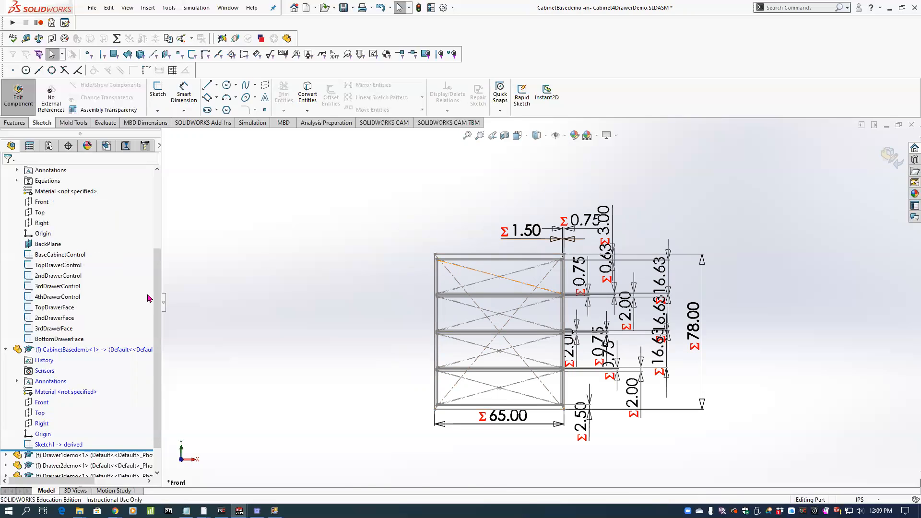
{"action": "scroll", "coordinate": [152, 297], "scroll_direction": "down", "scroll_amount": 1}
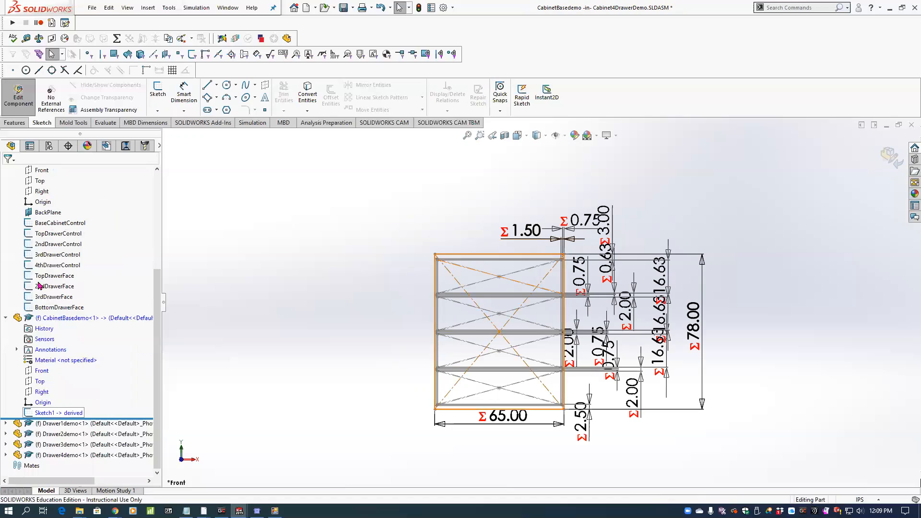
{"action": "left_click", "coordinate": [58, 413]}
{"action": "mouse_move", "coordinate": [377, 227]}
{"action": "middle_mouse_down"}
{"action": "mouse_move", "coordinate": [325, 236]}
{"action": "mouse_move", "coordinate": [265, 202]}
{"action": "middle_mouse_up"}
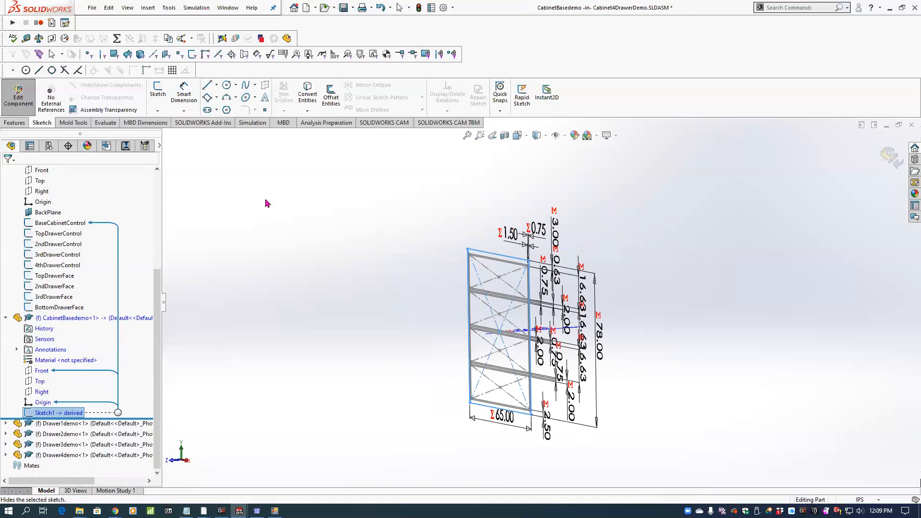
{"action": "left_click", "coordinate": [127, 7]}
{"action": "mouse_move", "coordinate": [175, 92]}
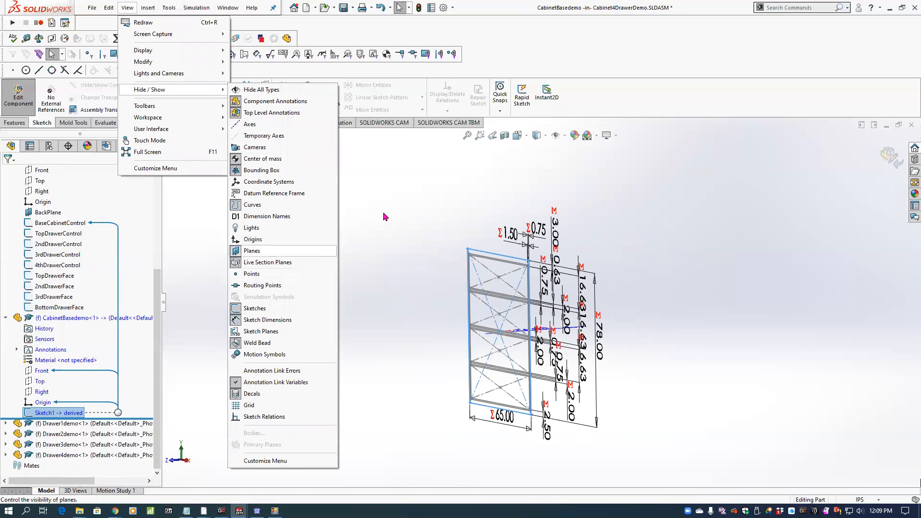
{"action": "left_click", "coordinate": [442, 203]}
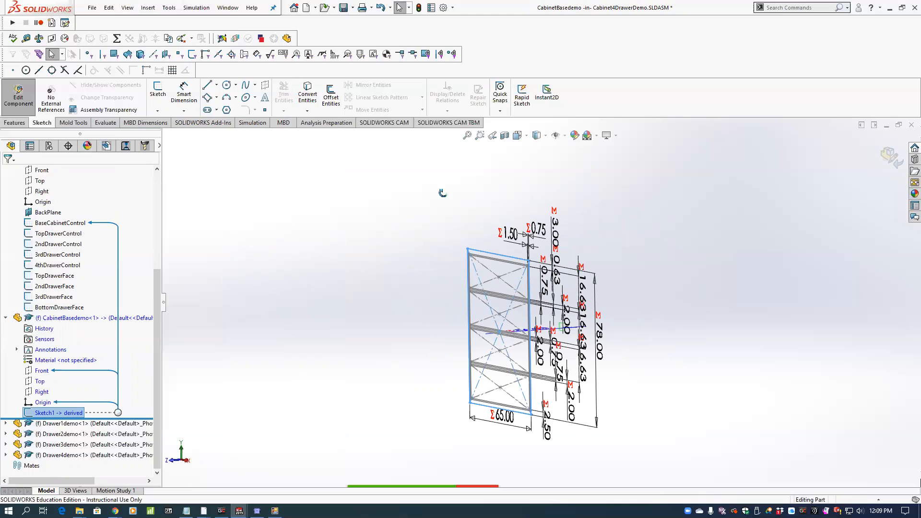
{"action": "middle_click_drag", "start_coordinate": [441, 191], "coordinate": [431, 185]}
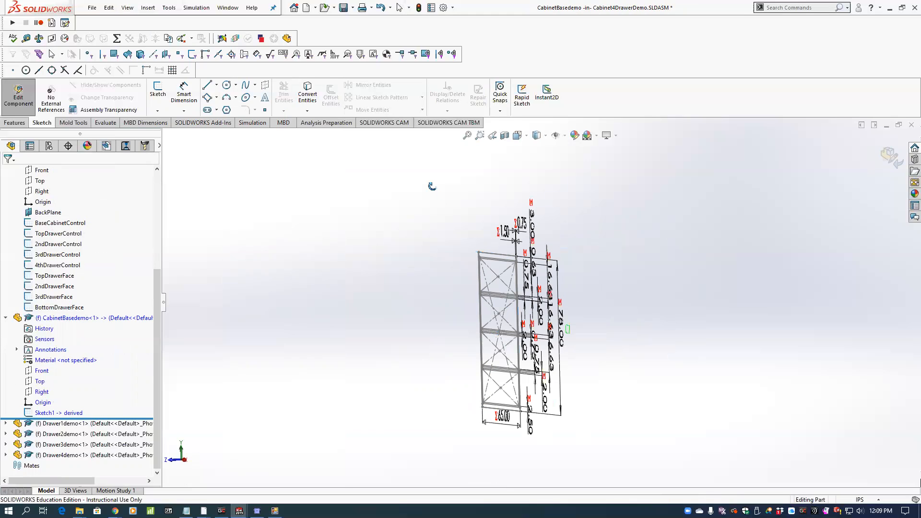
{"action": "left_click", "coordinate": [48, 212]}
{"action": "middle_click_drag", "start_coordinate": [484, 309], "coordinate": [583, 319]}
{"action": "left_click_drag", "start_coordinate": [585, 317], "coordinate": [635, 235]}
{"action": "middle_click_drag", "start_coordinate": [487, 274], "coordinate": [425, 262]}
{"action": "scroll", "coordinate": [433, 267], "scroll_direction": "up", "scroll_amount": 2}
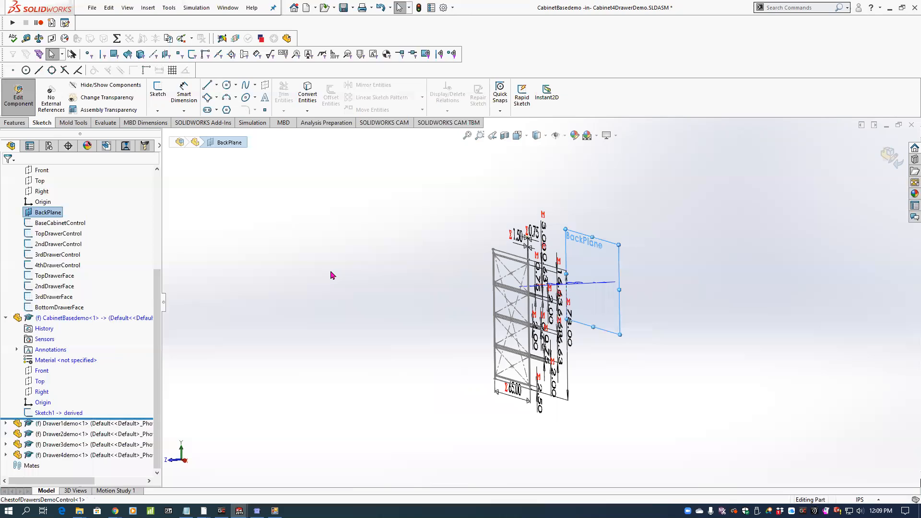
Extrude the derived cabinet sketch Up To Surface, using the control part's BackPlane as the end surface.
{"action": "left_click", "coordinate": [58, 414]}
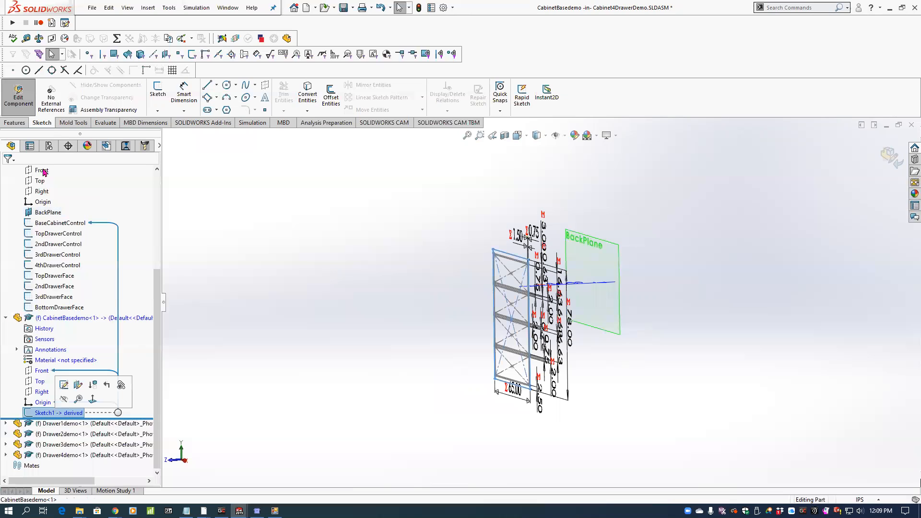
{"action": "left_click", "coordinate": [15, 123]}
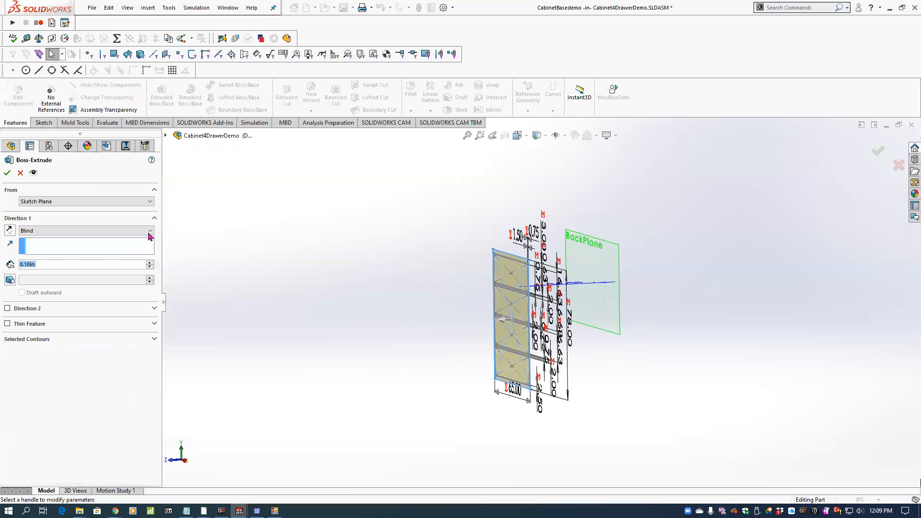
{"action": "left_click", "coordinate": [120, 230]}
{"action": "left_click", "coordinate": [102, 252]}
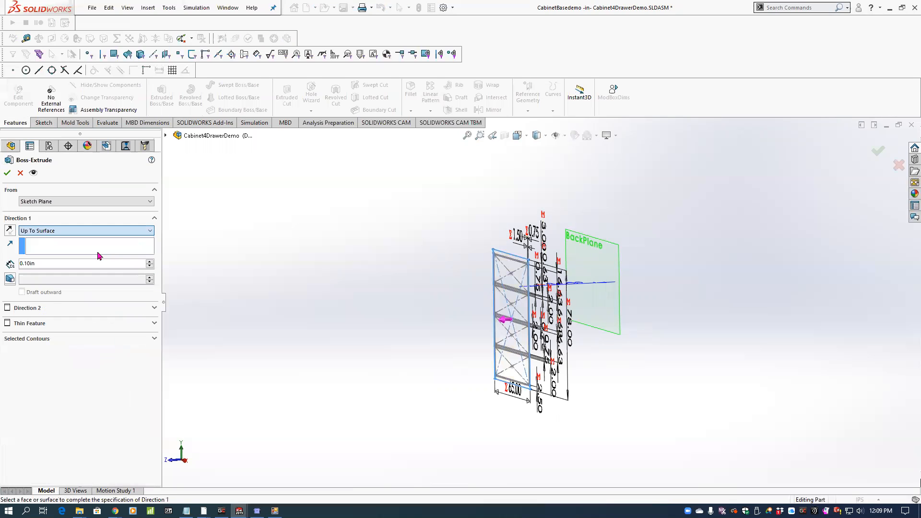
{"action": "left_click", "coordinate": [619, 247]}
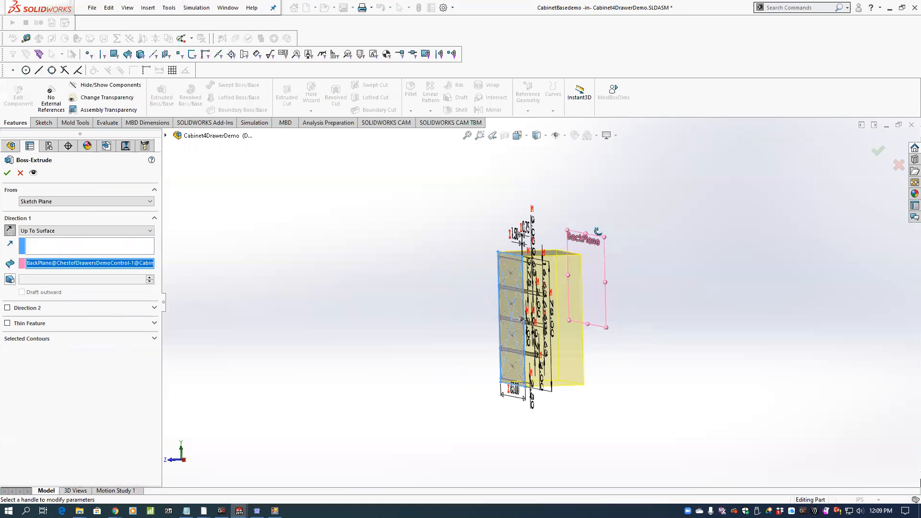
{"action": "left_click", "coordinate": [877, 151]}
Shell the extruded cabinet body to a 0.5 in wall thickness without removing any faces.
{"action": "scroll", "coordinate": [548, 251], "scroll_direction": "down", "scroll_amount": 2}
{"action": "middle_click_drag", "start_coordinate": [549, 251], "coordinate": [570, 296]}
{"action": "scroll", "coordinate": [577, 294], "scroll_direction": "up", "scroll_amount": 3}
{"action": "scroll", "coordinate": [569, 291], "scroll_direction": "down", "scroll_amount": 3}
{"action": "scroll", "coordinate": [488, 186], "scroll_direction": "up", "scroll_amount": 1}
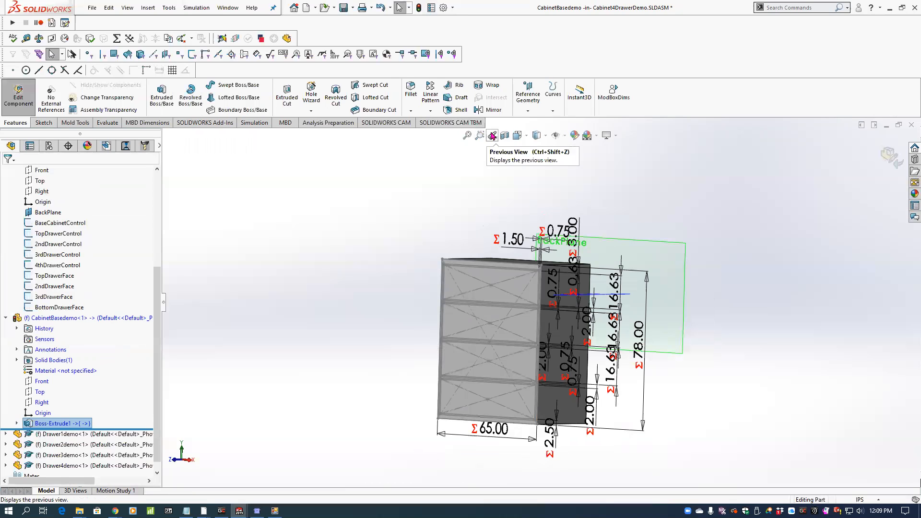
{"action": "left_click", "coordinate": [454, 110]}
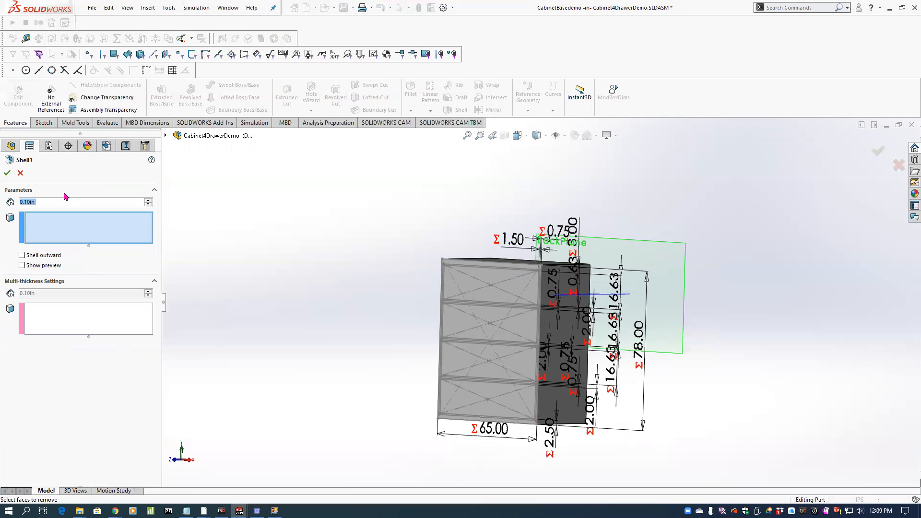
{"action": "type", "text": "."}
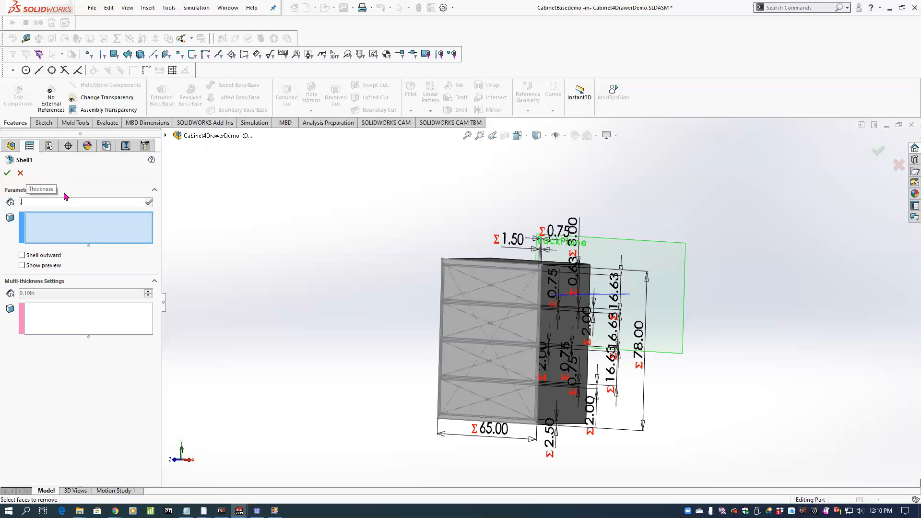
{"action": "type", "text": "5"}
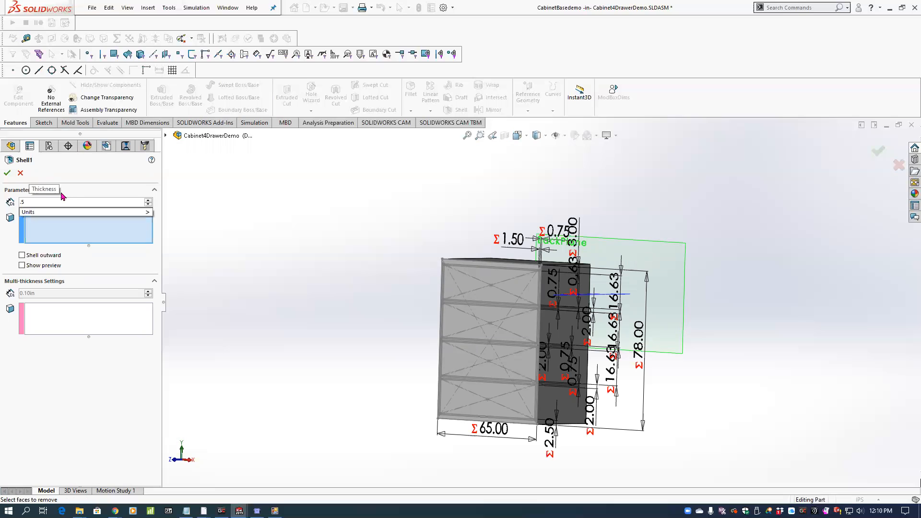
{"action": "key", "text": "Return"}
{"action": "left_click", "coordinate": [7, 174]}
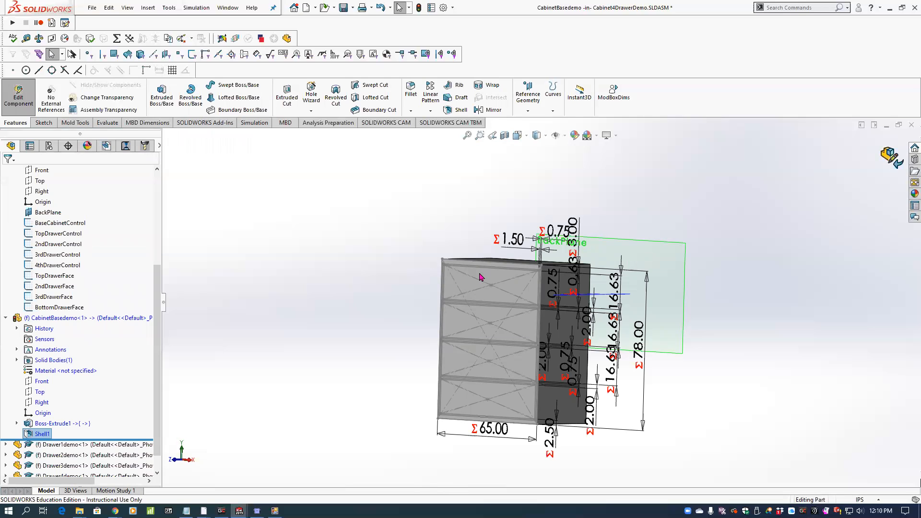
Apply the polished oak 2d wood appearance to CabinetBasedemo at the part document level.
{"action": "right_click", "coordinate": [93, 322]}
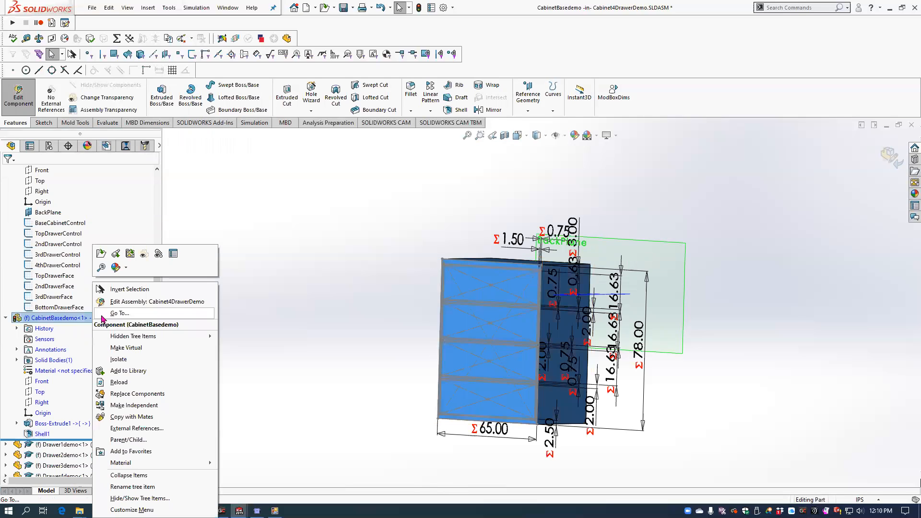
{"action": "left_click", "coordinate": [115, 267]}
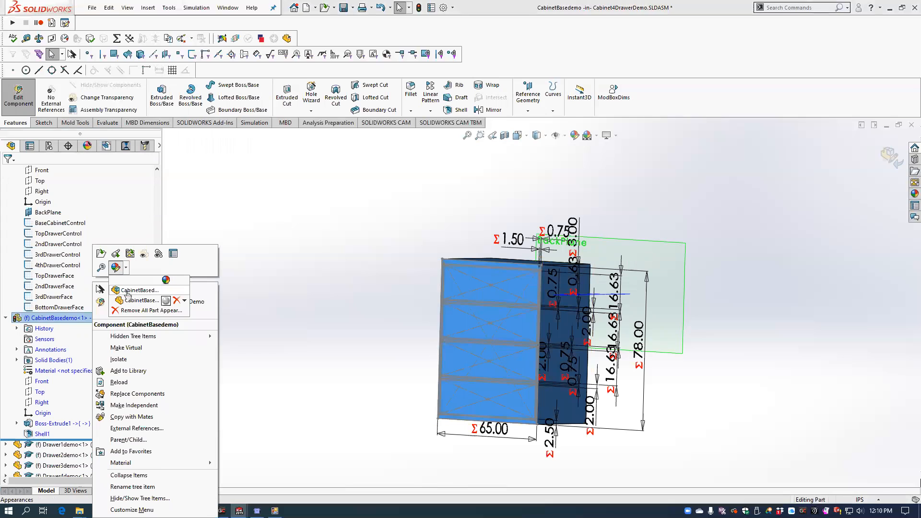
{"action": "left_click", "coordinate": [127, 291]}
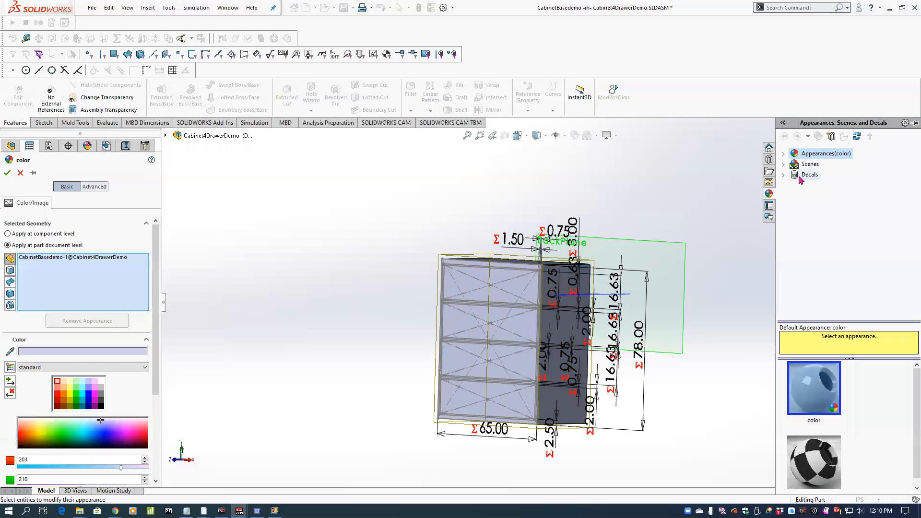
{"action": "left_click", "coordinate": [783, 154]}
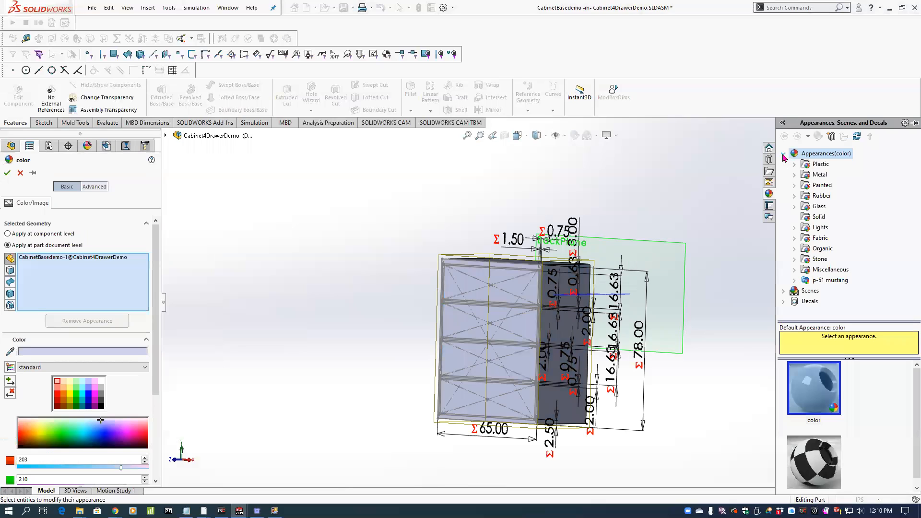
{"action": "left_click", "coordinate": [794, 248]}
{"action": "left_click", "coordinate": [830, 258]}
{"action": "scroll", "coordinate": [907, 398], "scroll_direction": "down", "scroll_amount": 1}
{"action": "scroll", "coordinate": [907, 413], "scroll_direction": "down", "scroll_amount": 1}
{"action": "scroll", "coordinate": [907, 424], "scroll_direction": "down", "scroll_amount": 2}
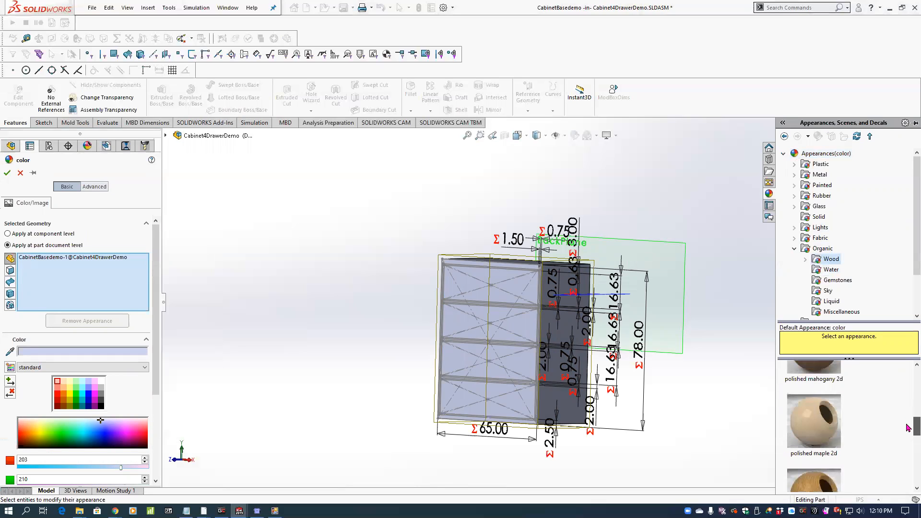
{"action": "scroll", "coordinate": [907, 434], "scroll_direction": "down", "scroll_amount": 1}
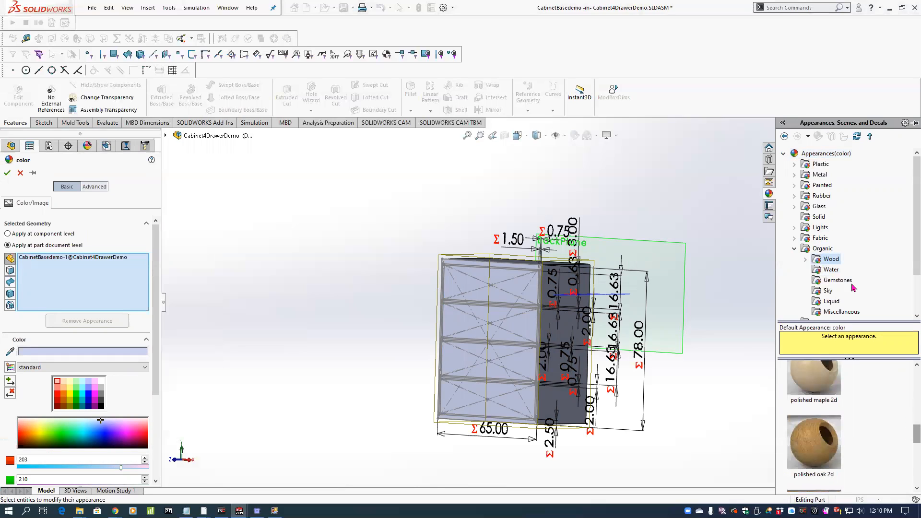
{"action": "left_click", "coordinate": [805, 259]}
{"action": "left_click", "coordinate": [838, 228]}
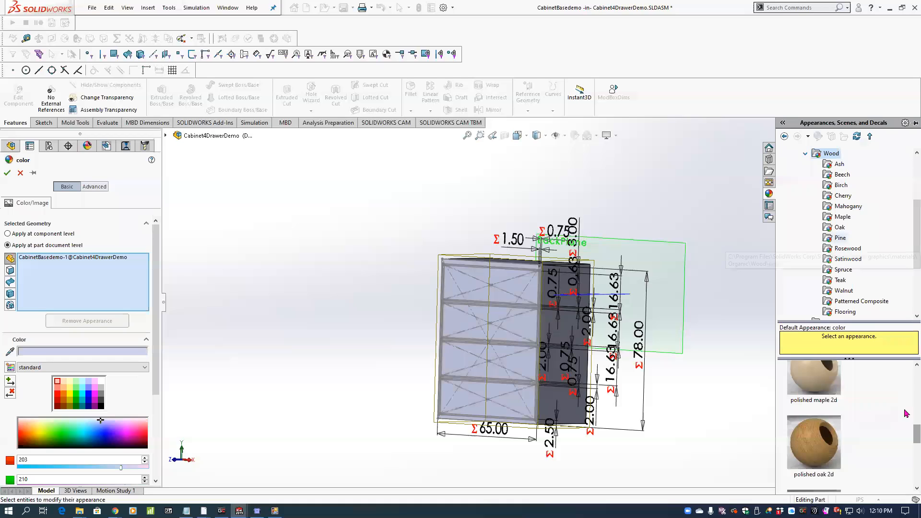
{"action": "left_click", "coordinate": [812, 392]}
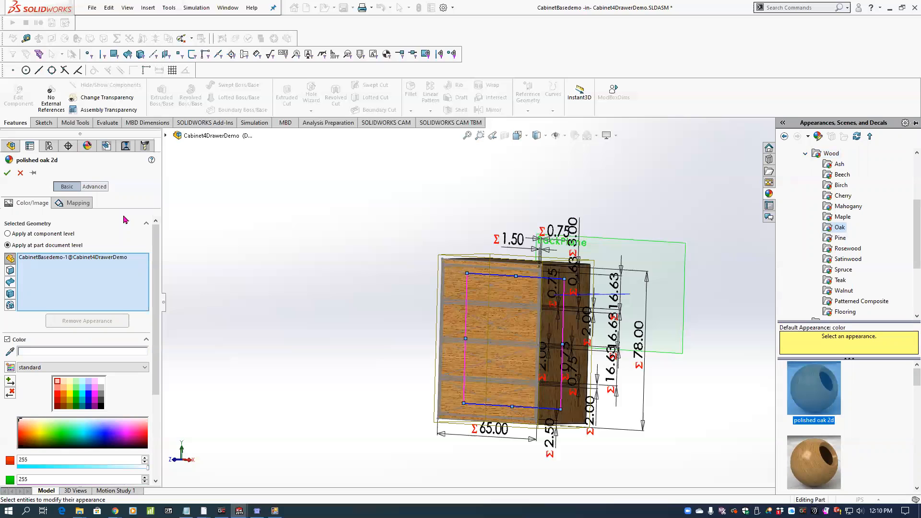
Examine the cabinet's hollow interior with a temporary section offset about -16.70 in from the Front plane, and discard the section.
{"action": "middle_click_drag", "start_coordinate": [367, 238], "coordinate": [358, 238]}
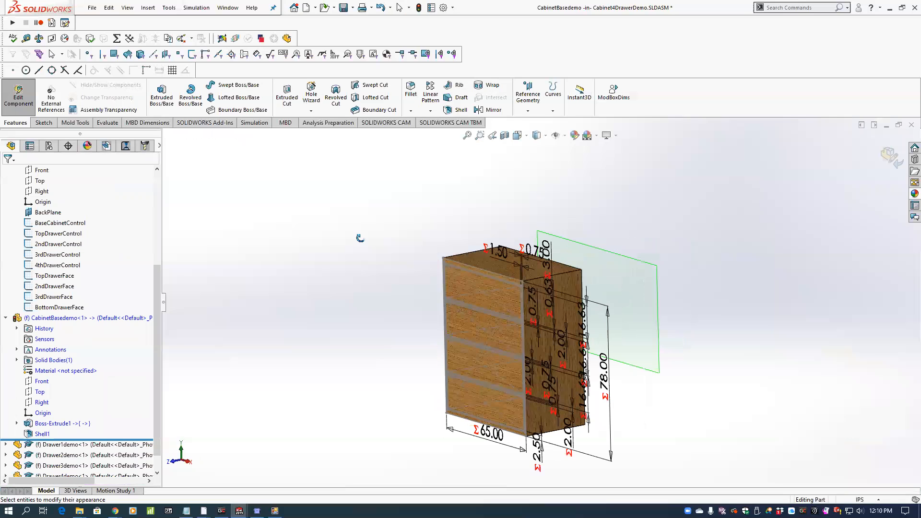
{"action": "scroll", "coordinate": [542, 326], "scroll_direction": "down", "scroll_amount": 2}
{"action": "mouse_move", "coordinate": [543, 326]}
{"action": "middle_mouse_down"}
{"action": "mouse_move", "coordinate": [433, 302]}
{"action": "mouse_move", "coordinate": [523, 305]}
{"action": "mouse_move", "coordinate": [533, 315]}
{"action": "middle_mouse_up"}
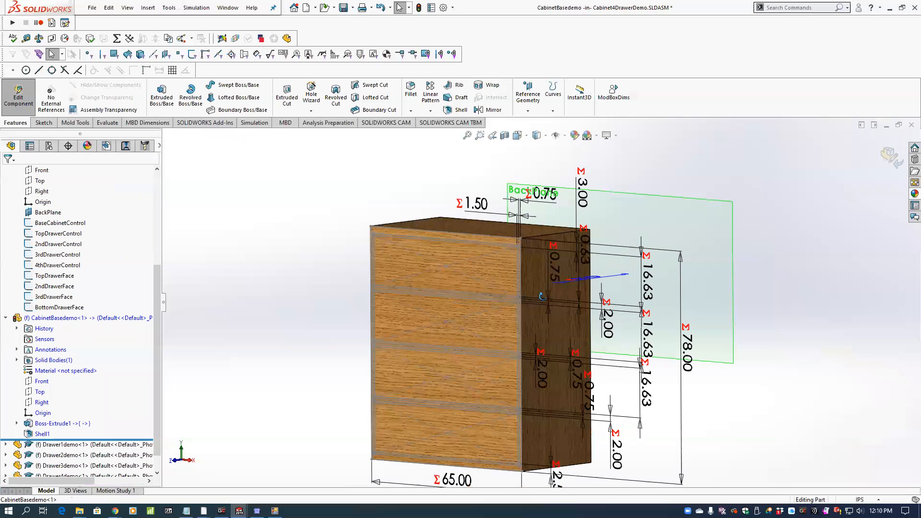
{"action": "scroll", "coordinate": [533, 316], "scroll_direction": "up", "scroll_amount": 2}
{"action": "left_click", "coordinate": [503, 136]}
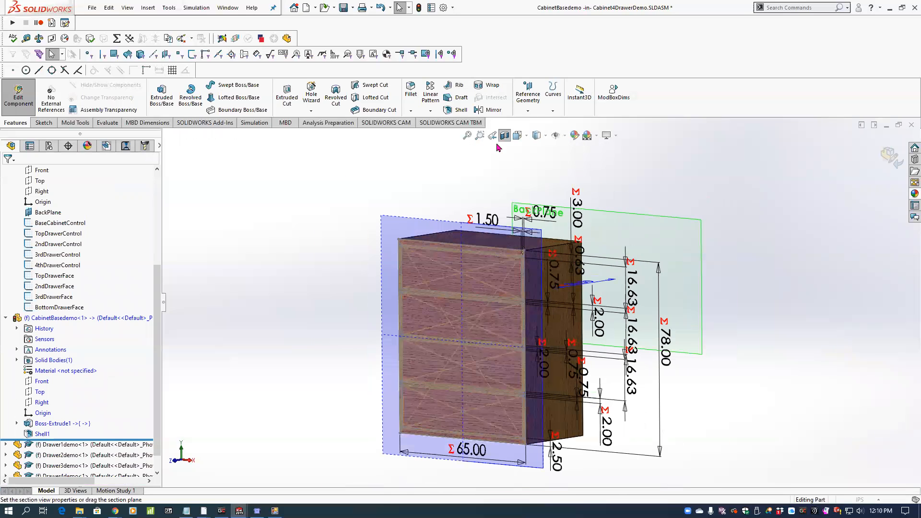
{"action": "left_click_drag", "start_coordinate": [423, 343], "coordinate": [453, 337]}
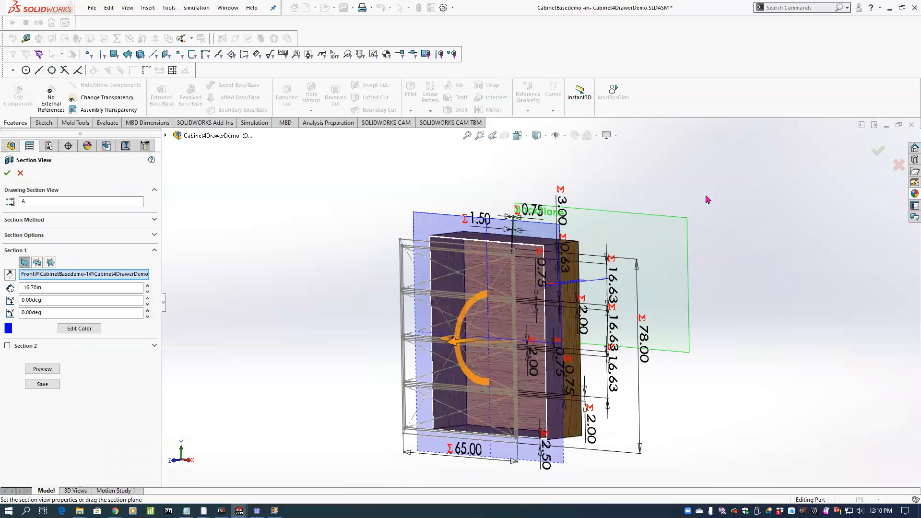
{"action": "left_click", "coordinate": [900, 167]}
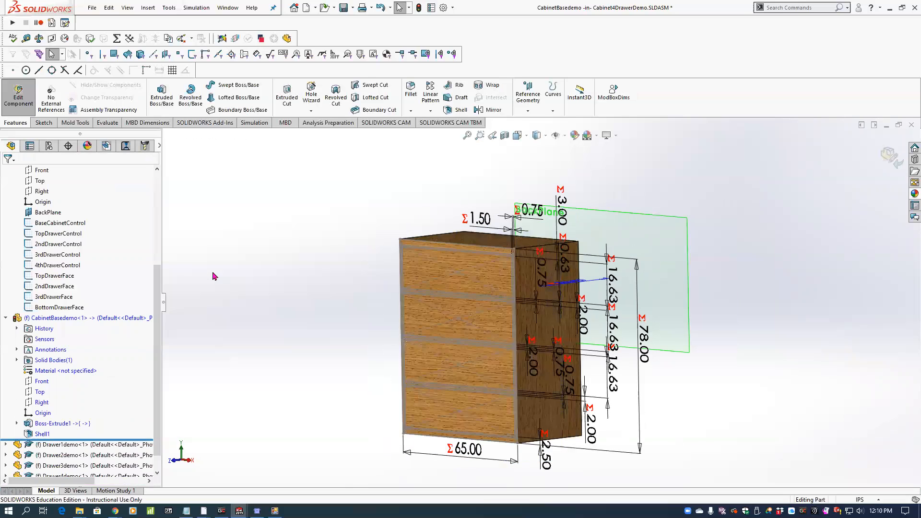
Return to the assembly, edit CabinetBasedemo in context again and select its Front plane.
{"action": "left_click", "coordinate": [890, 156]}
{"action": "left_click", "coordinate": [61, 318]}
{"action": "left_click", "coordinate": [109, 289]}
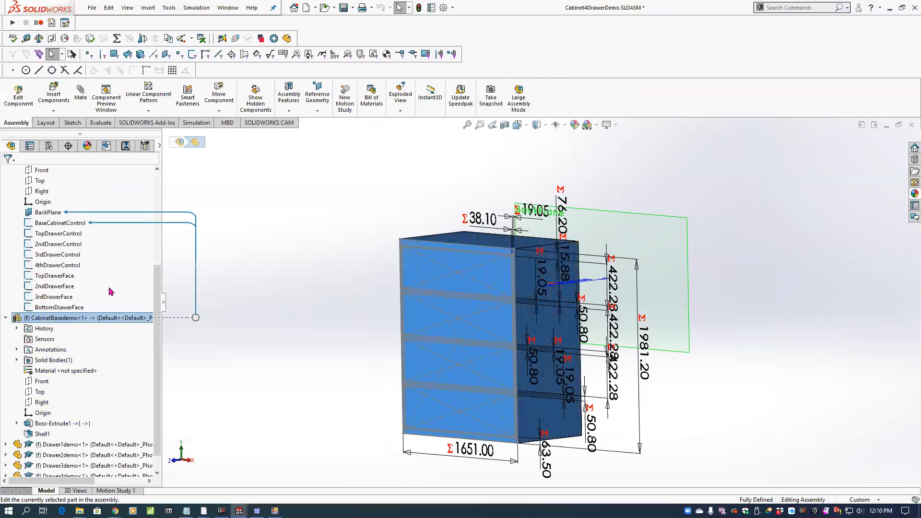
{"action": "left_click", "coordinate": [41, 382]}
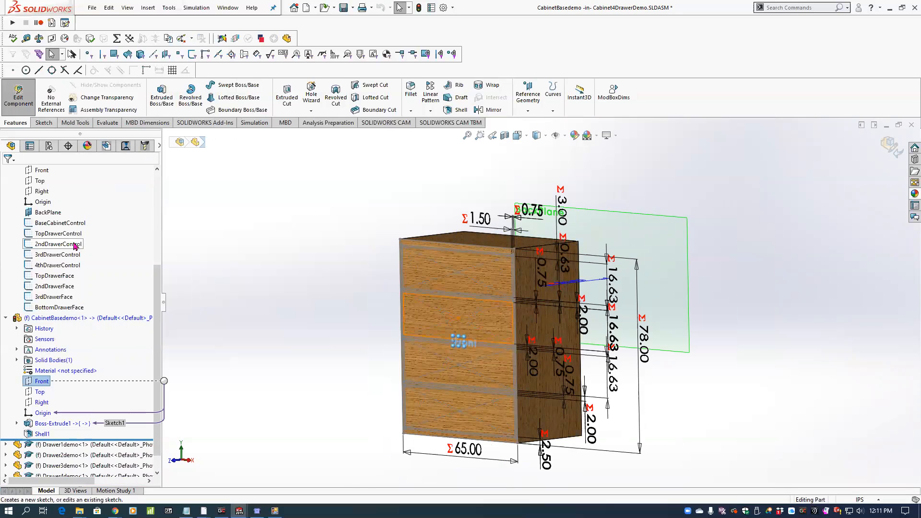
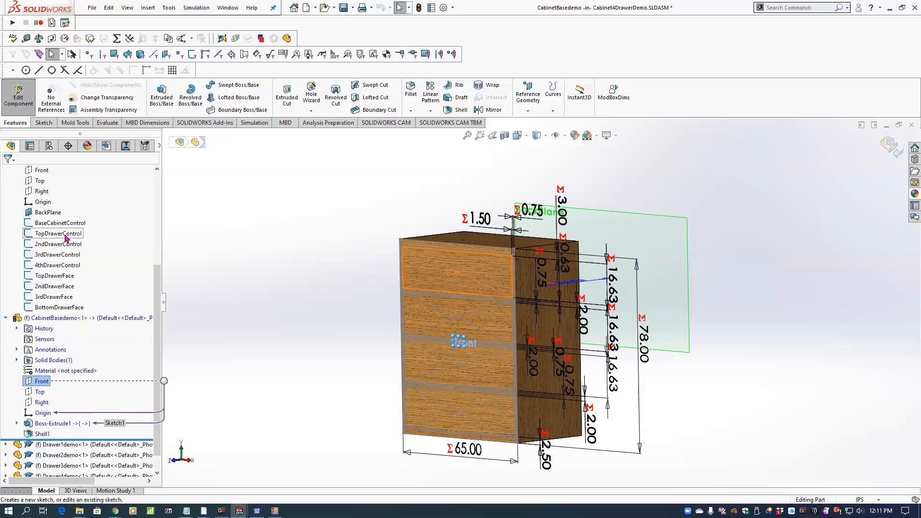
Insert a derived sketch of TopDrawerControl on the cabinet part's Front plane.
{"action": "left_click", "coordinate": [65, 237], "text": "ctrl"}
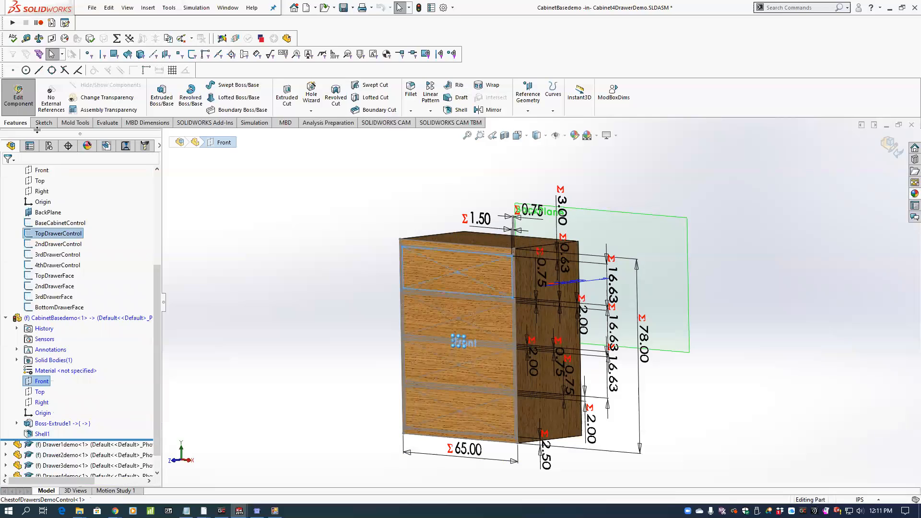
{"action": "left_click", "coordinate": [142, 8]}
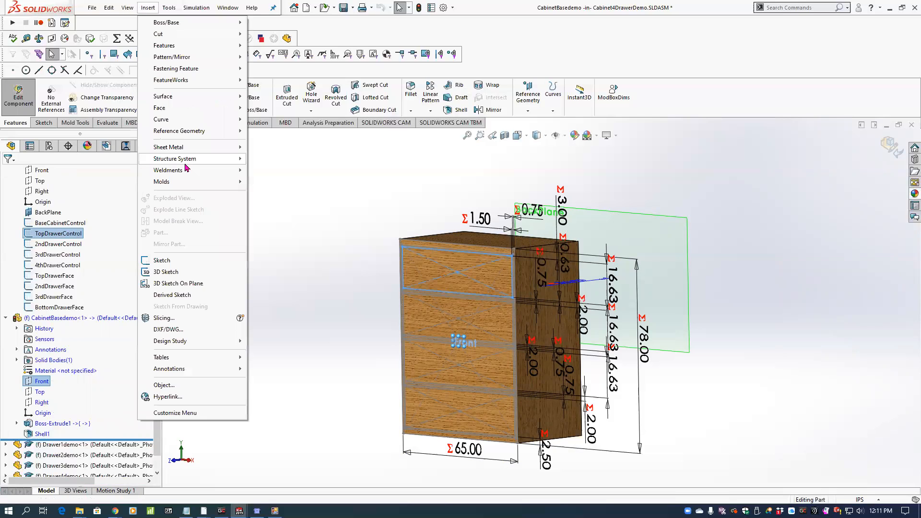
{"action": "left_click", "coordinate": [176, 294]}
Fully define the derived top-drawer sketch by making its centre and upper-right corner coincident with the control sketch, and exit the sketch.
{"action": "key", "text": "space"}
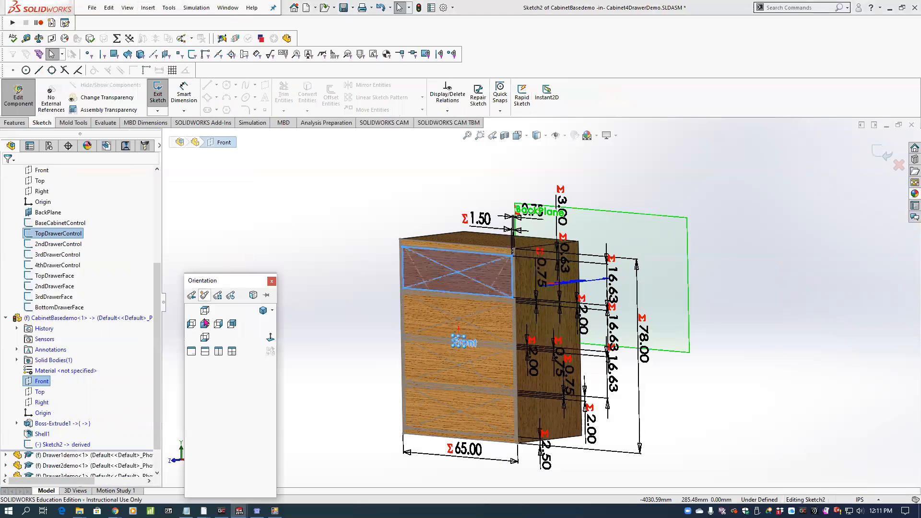
{"action": "left_click", "coordinate": [207, 322]}
{"action": "mouse_move", "coordinate": [458, 244]}
{"action": "left_mouse_down"}
{"action": "mouse_move", "coordinate": [489, 240]}
{"action": "mouse_move", "coordinate": [476, 230]}
{"action": "mouse_move", "coordinate": [459, 245]}
{"action": "left_mouse_up"}
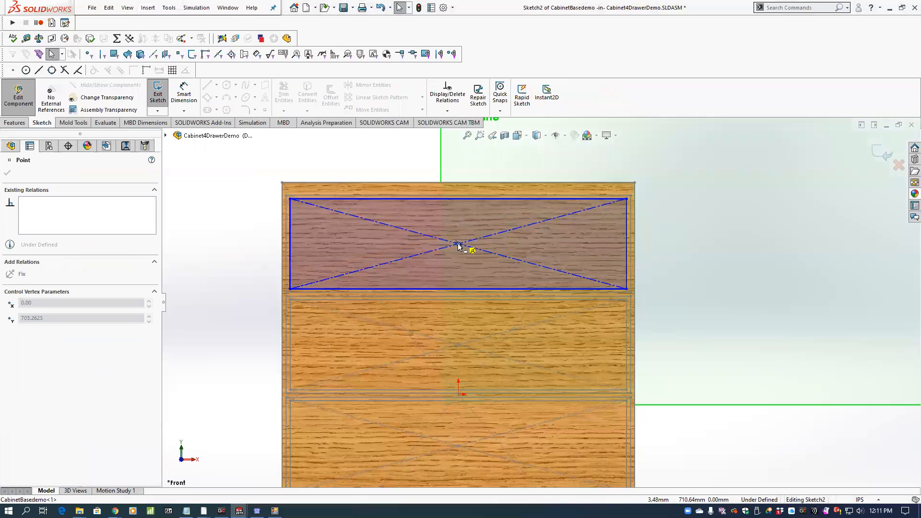
{"action": "scroll", "coordinate": [625, 215], "scroll_direction": "down", "scroll_amount": 3}
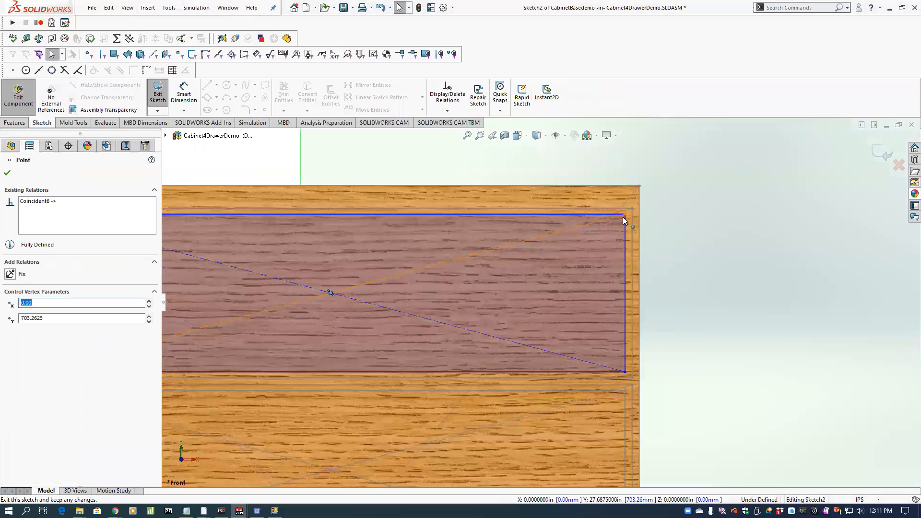
{"action": "left_click_drag", "start_coordinate": [625, 215], "coordinate": [626, 215]}
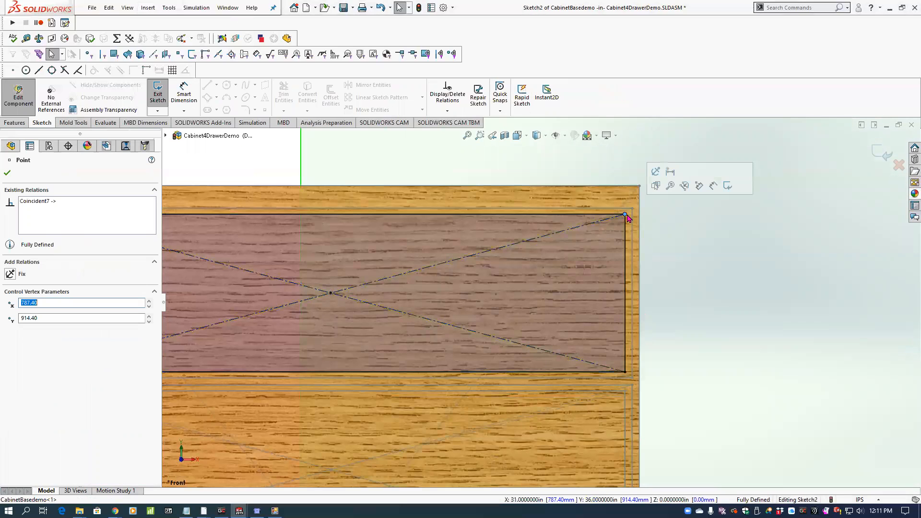
{"action": "left_click", "coordinate": [880, 151]}
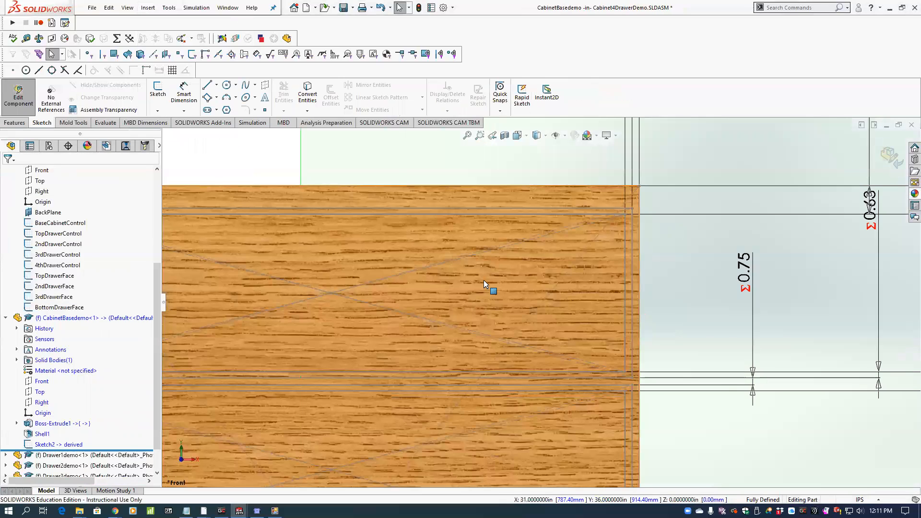
Cut the top drawer opening into the cabinet front from the derived sketch with an Up To Next Extruded Cut.
{"action": "left_click", "coordinate": [48, 444]}
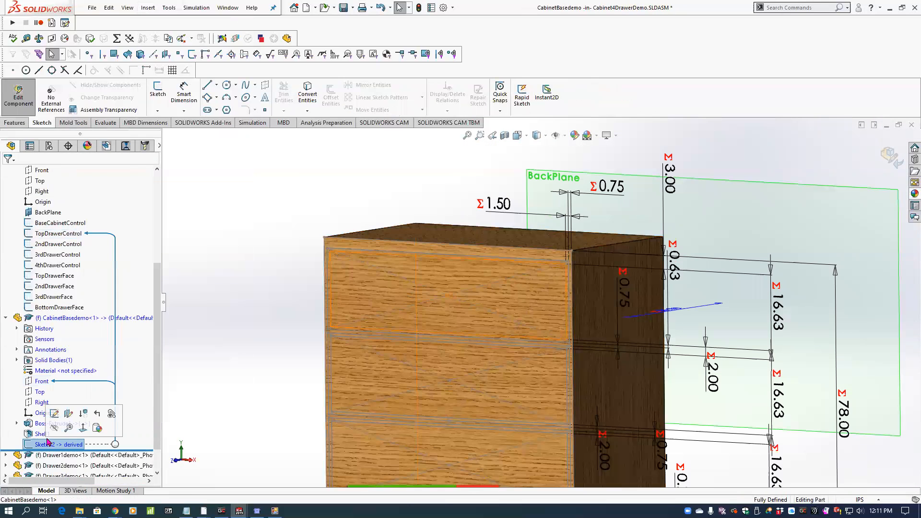
{"action": "left_click", "coordinate": [17, 124]}
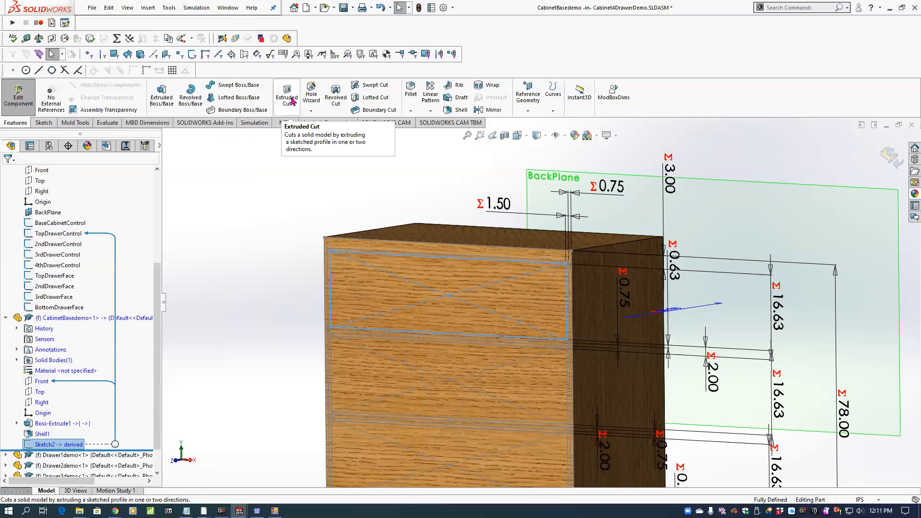
{"action": "left_click", "coordinate": [291, 100]}
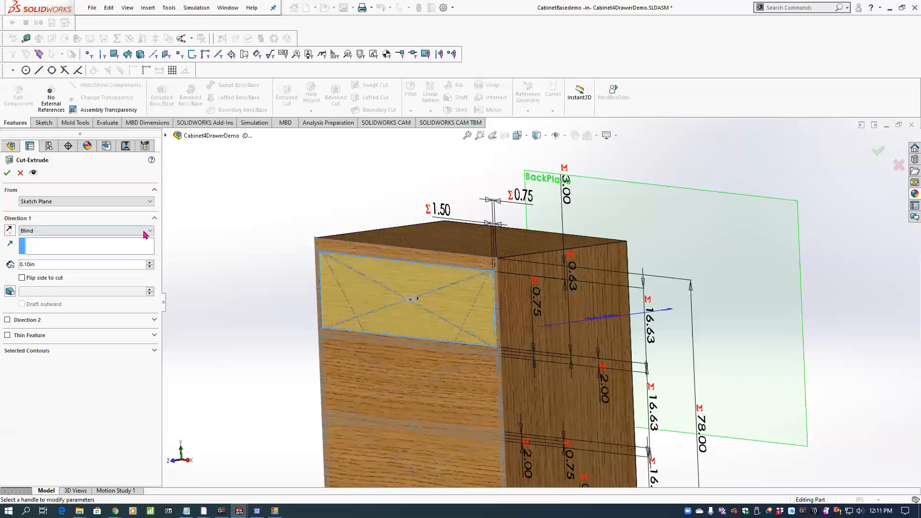
{"action": "left_click", "coordinate": [144, 232]}
{"action": "left_click", "coordinate": [80, 263]}
{"action": "left_click", "coordinate": [7, 173]}
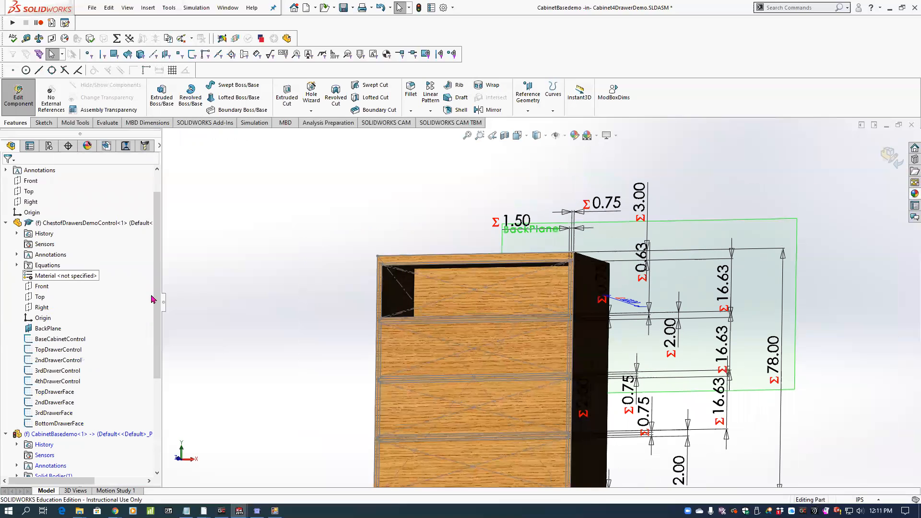
Insert a derived sketch of 2ndDrawerControl on the cabinet part's Front plane.
{"action": "scroll", "coordinate": [151, 300], "scroll_direction": "down", "scroll_amount": 3}
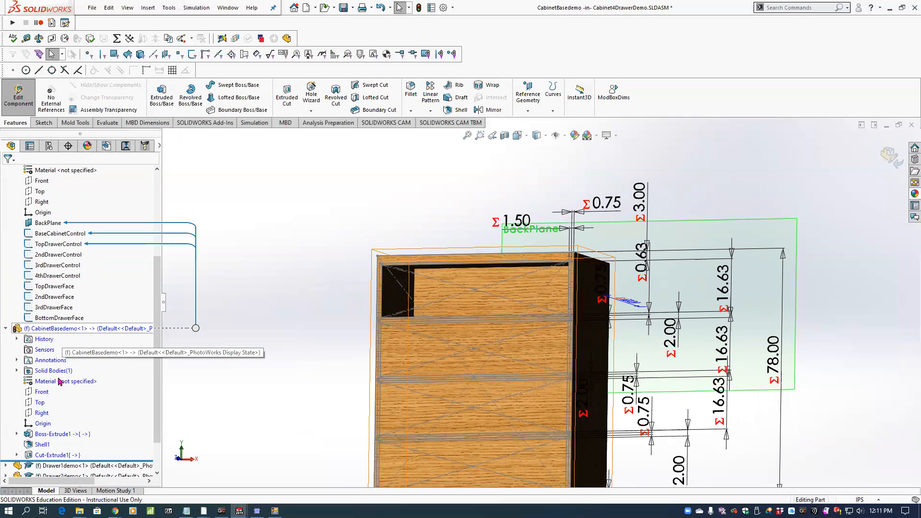
{"action": "left_click", "coordinate": [42, 395]}
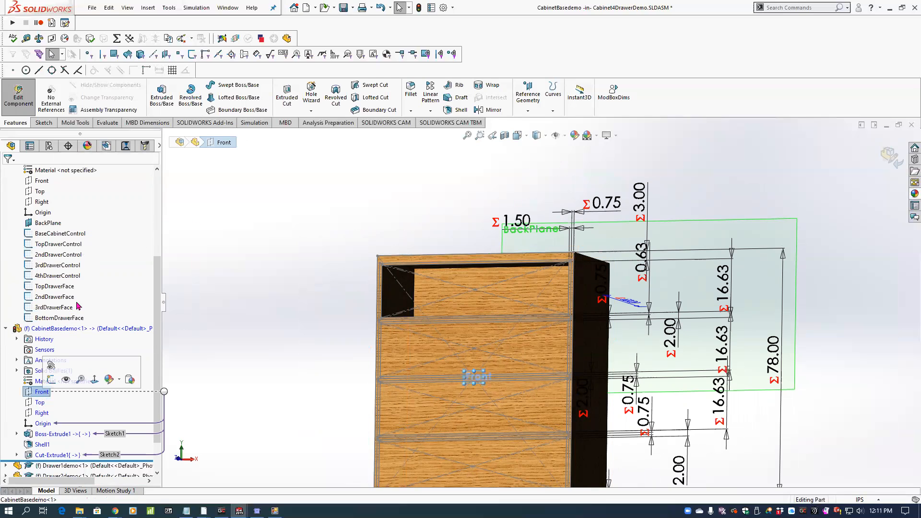
{"action": "left_click", "coordinate": [60, 258], "text": "ctrl"}
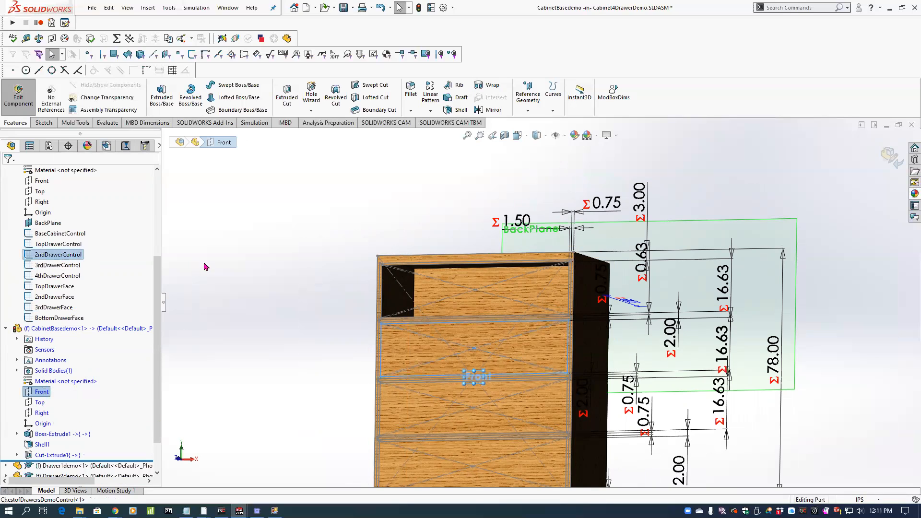
{"action": "left_click", "coordinate": [148, 7]}
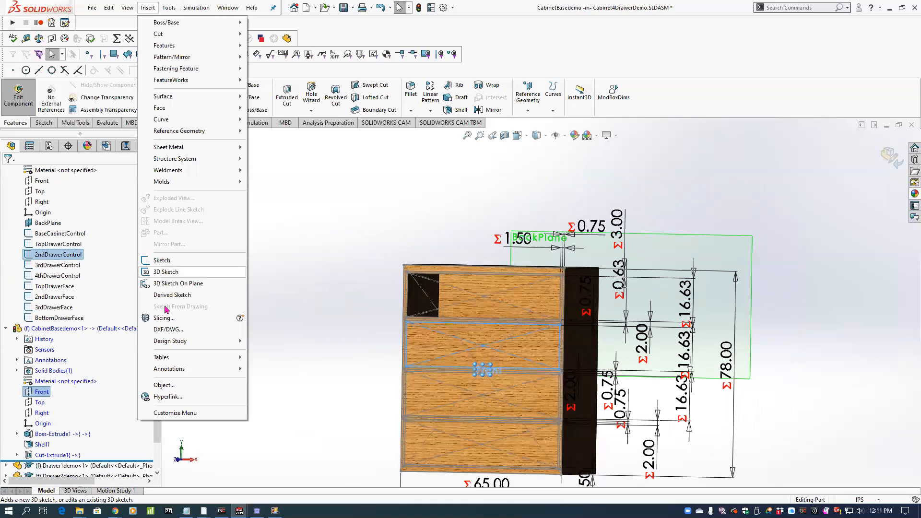
{"action": "left_click", "coordinate": [168, 295]}
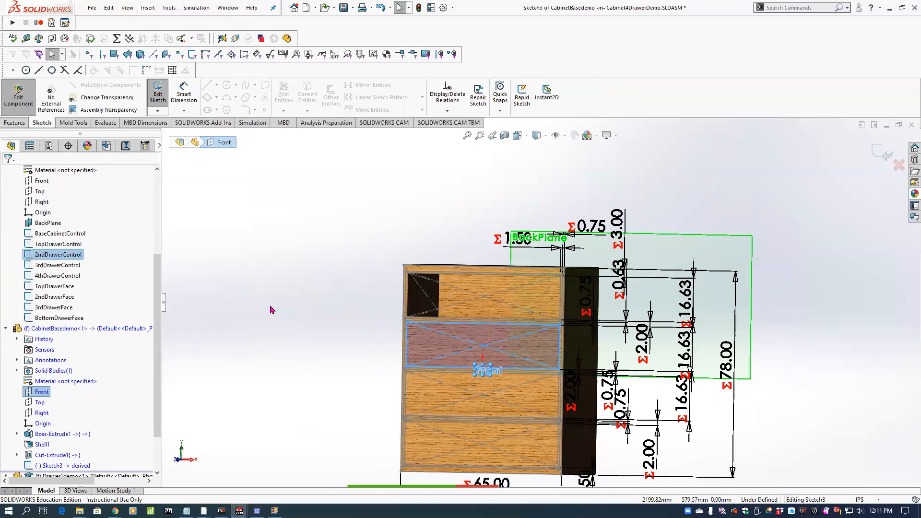
Fully define the derived second-drawer sketch by making its centre and upper-right corner coincident with the control sketch.
{"action": "scroll", "coordinate": [454, 329], "scroll_direction": "down", "scroll_amount": 3}
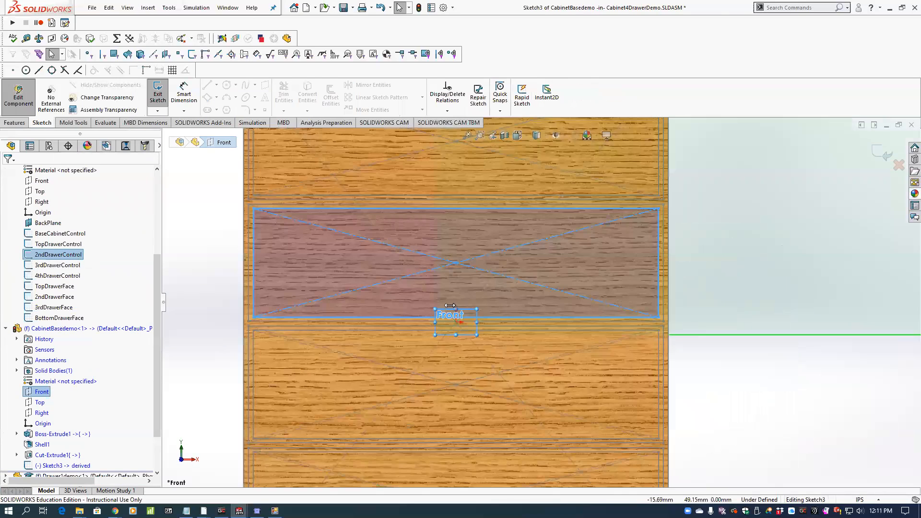
{"action": "scroll", "coordinate": [481, 240], "scroll_direction": "down", "scroll_amount": 2}
{"action": "left_click", "coordinate": [503, 231]}
{"action": "left_click_drag", "start_coordinate": [503, 231], "coordinate": [478, 233]}
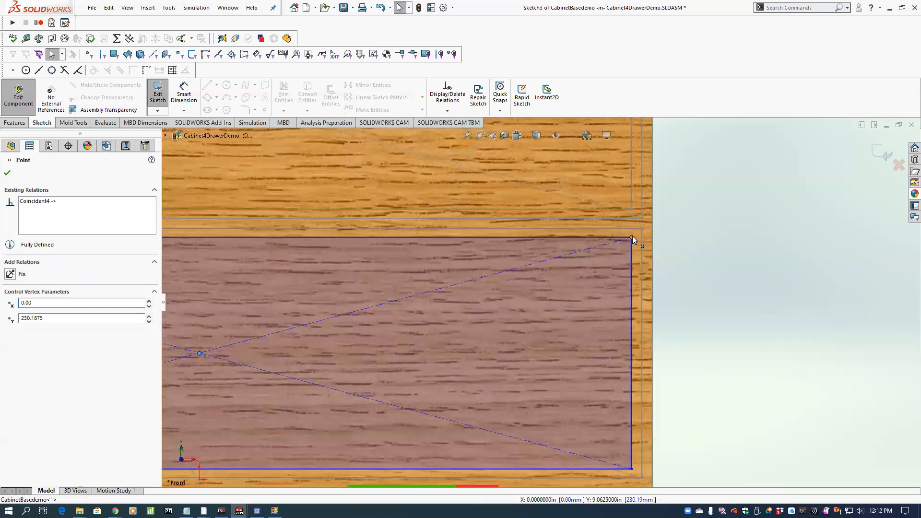
{"action": "left_click", "coordinate": [632, 237]}
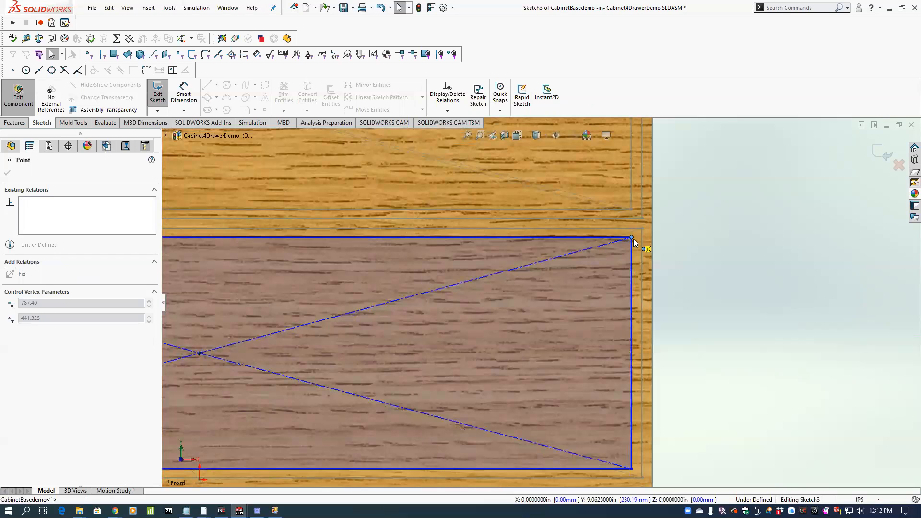
{"action": "left_click_drag", "start_coordinate": [633, 239], "coordinate": [632, 238]}
{"action": "scroll", "coordinate": [613, 266], "scroll_direction": "up", "scroll_amount": 5}
{"action": "middle_click_drag", "start_coordinate": [586, 255], "coordinate": [557, 256]}
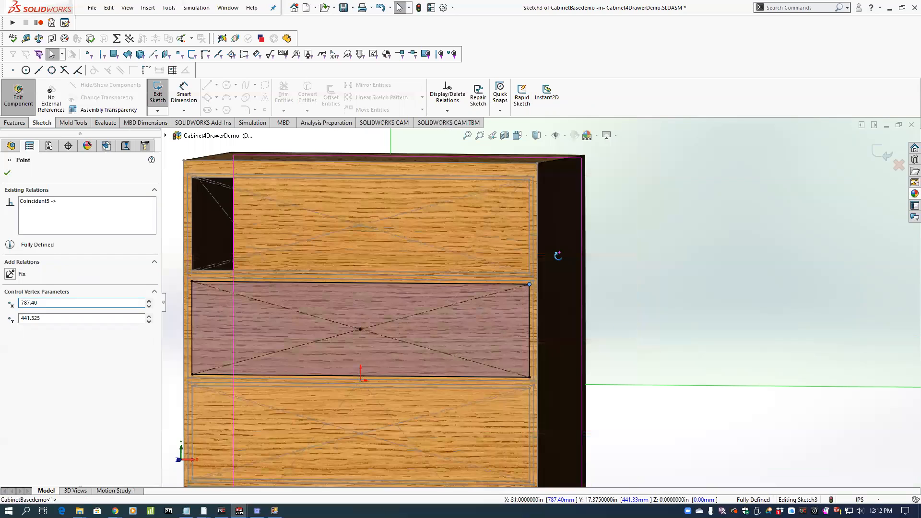
{"action": "middle_click_drag", "start_coordinate": [494, 285], "coordinate": [391, 287]}
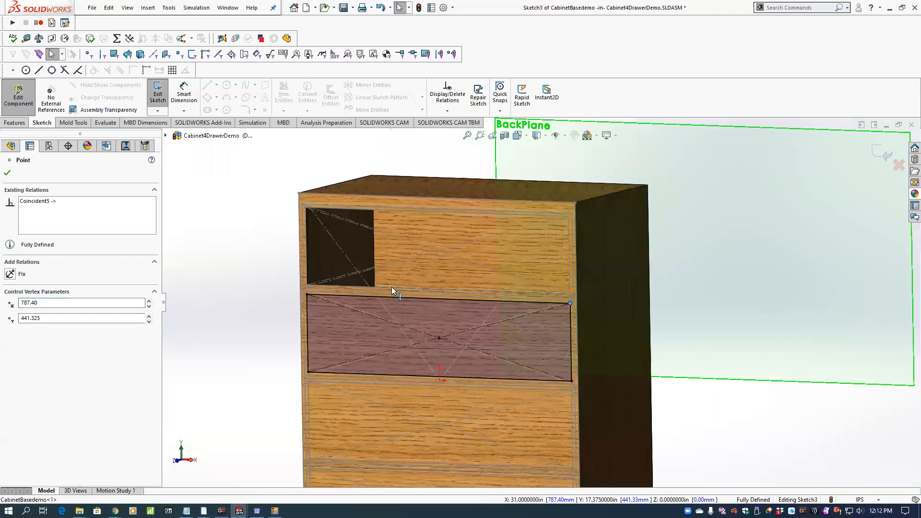
{"action": "left_click", "coordinate": [7, 173]}
Cut the second drawer opening into the cabinet front from the derived sketch with an Up To Next Extruded Cut.
{"action": "left_click", "coordinate": [16, 122]}
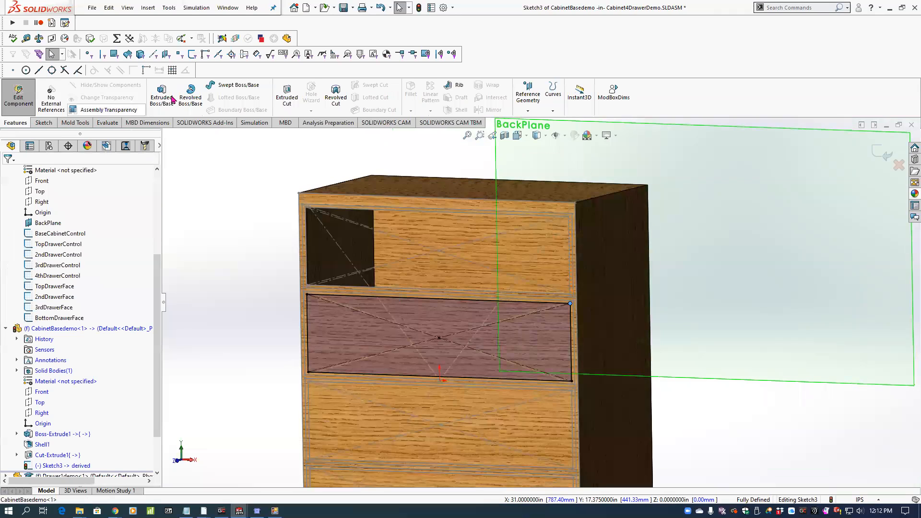
{"action": "left_click", "coordinate": [280, 98]}
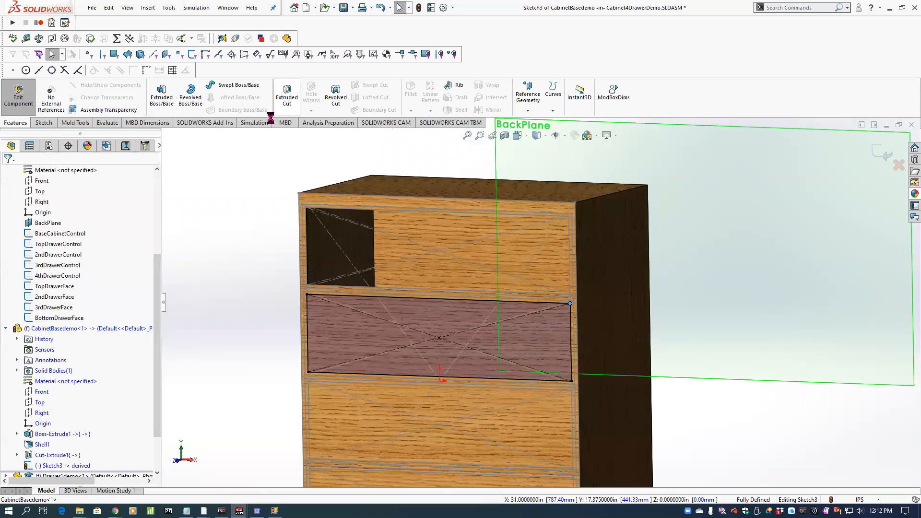
{"action": "left_click", "coordinate": [148, 232]}
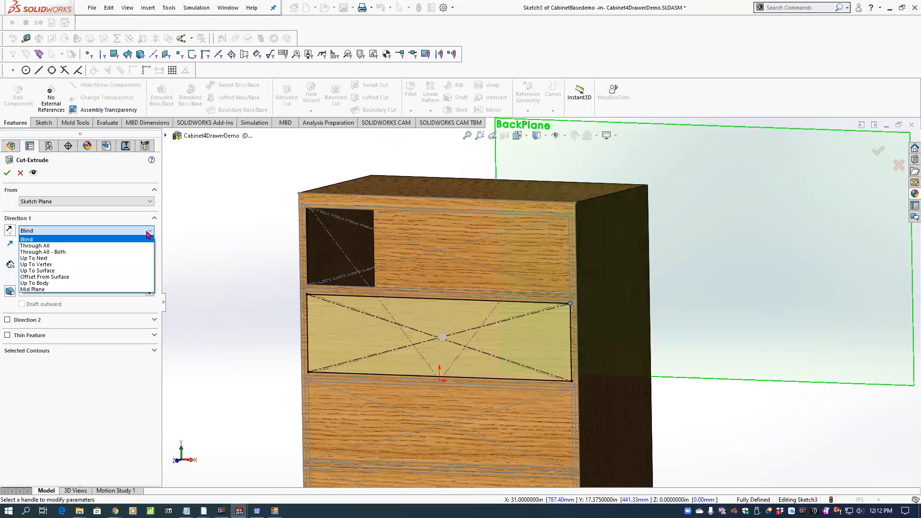
{"action": "left_click", "coordinate": [67, 260]}
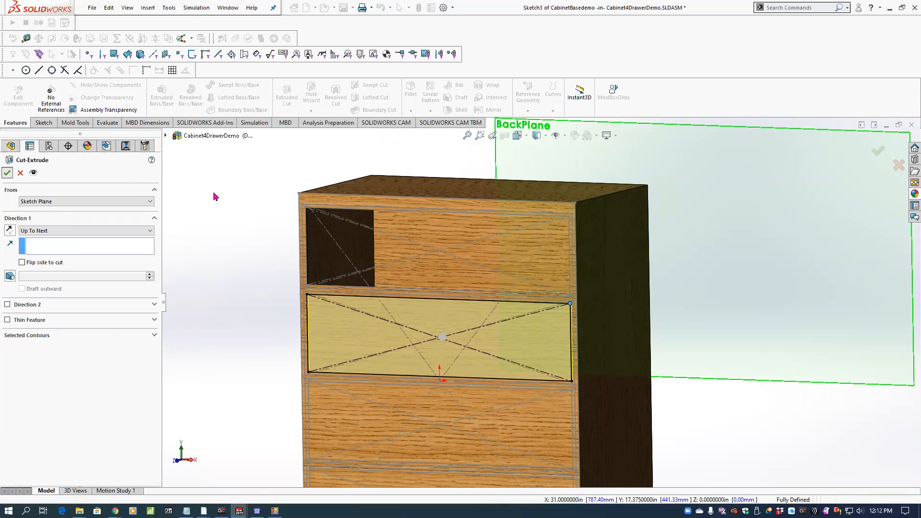
{"action": "scroll", "coordinate": [261, 210], "scroll_direction": "up", "scroll_amount": 2}
{"action": "scroll", "coordinate": [526, 364], "scroll_direction": "up", "scroll_amount": 1}
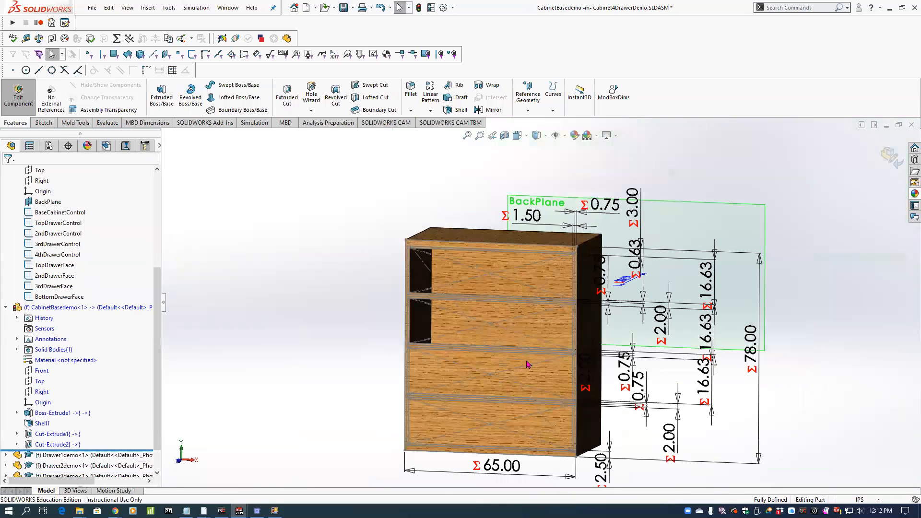
Finish editing CabinetBasedemo, return to the assembly and collapse the cabinet and control part feature lists.
{"action": "left_click", "coordinate": [888, 154]}
{"action": "scroll", "coordinate": [501, 288], "scroll_direction": "down", "scroll_amount": 2}
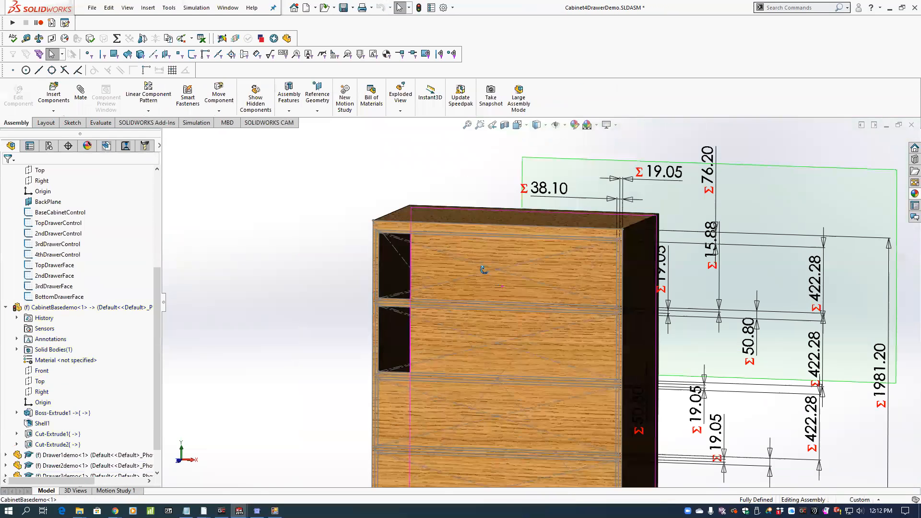
{"action": "middle_click_drag", "start_coordinate": [484, 270], "coordinate": [482, 281]}
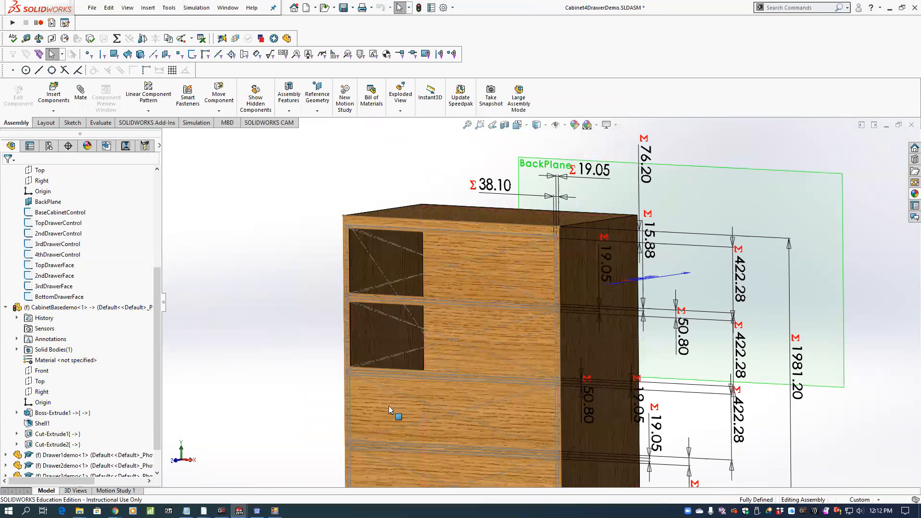
{"action": "left_click", "coordinate": [7, 307]}
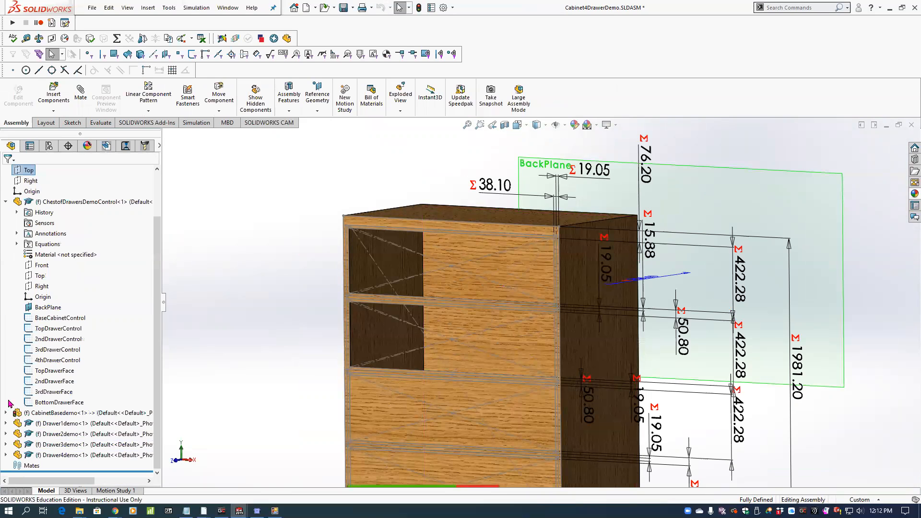
{"action": "left_click", "coordinate": [6, 201]}
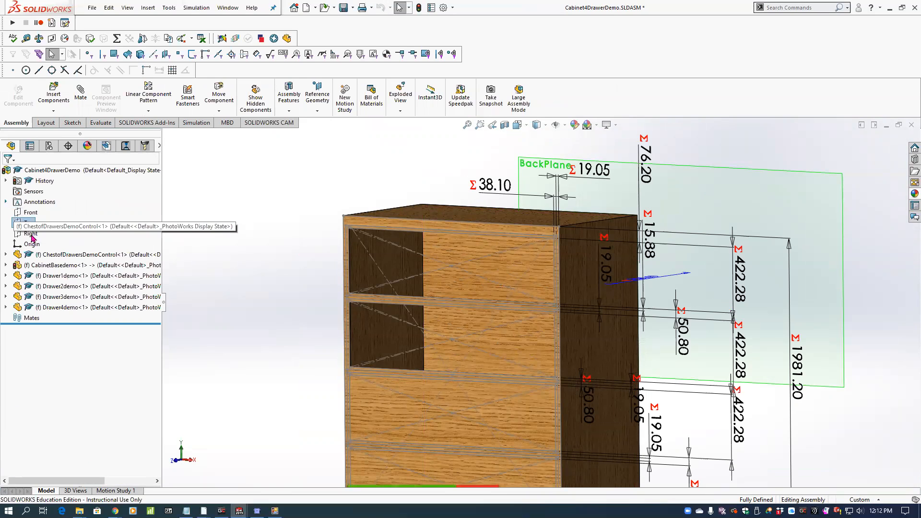
{"action": "left_click", "coordinate": [36, 265]}
{"action": "left_click", "coordinate": [208, 209]}
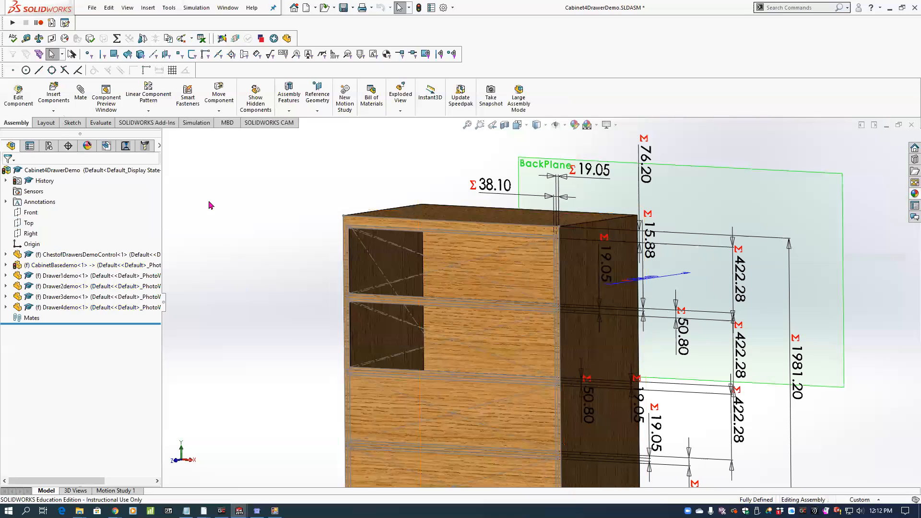
Edit Drawer1demo in the assembly context and insert a derived sketch of TopDrawerControl on its Front plane.
{"action": "left_click", "coordinate": [79, 276]}
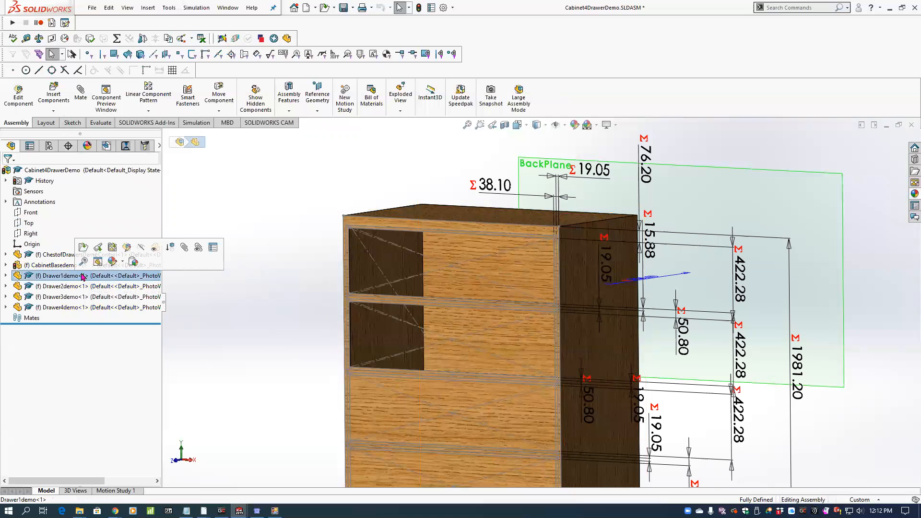
{"action": "left_click", "coordinate": [127, 248]}
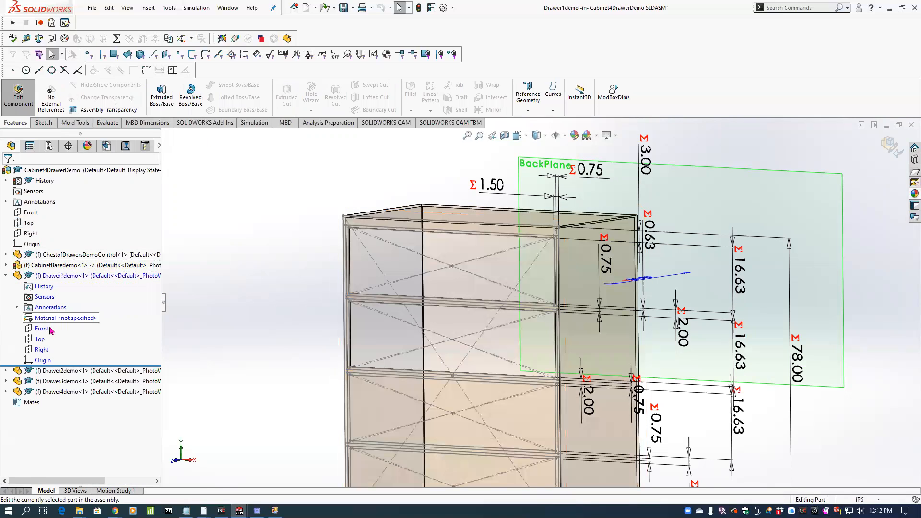
{"action": "left_click", "coordinate": [6, 255]}
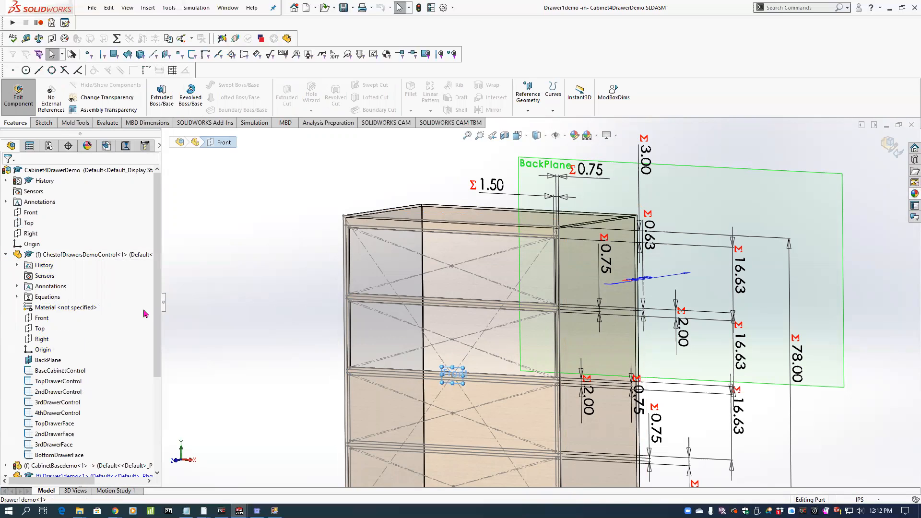
{"action": "left_click_drag", "start_coordinate": [158, 325], "coordinate": [156, 356]}
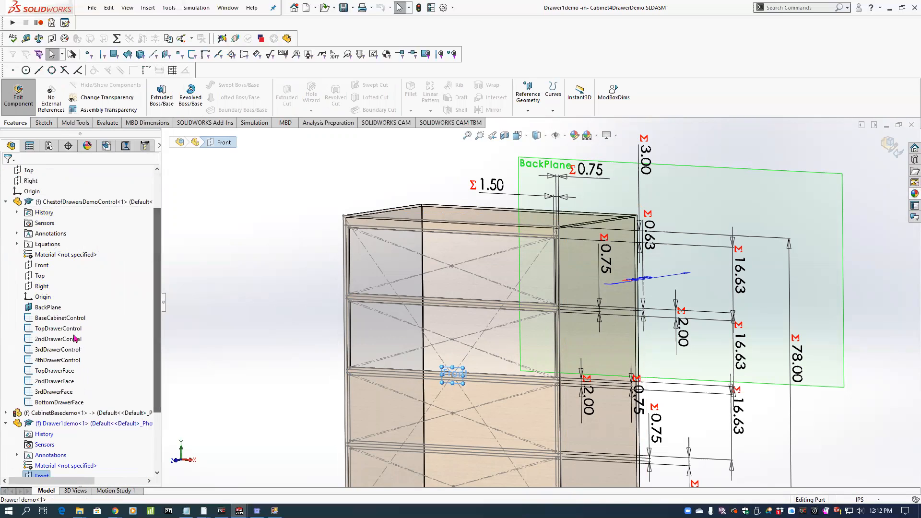
{"action": "mouse_move", "coordinate": [57, 331]}
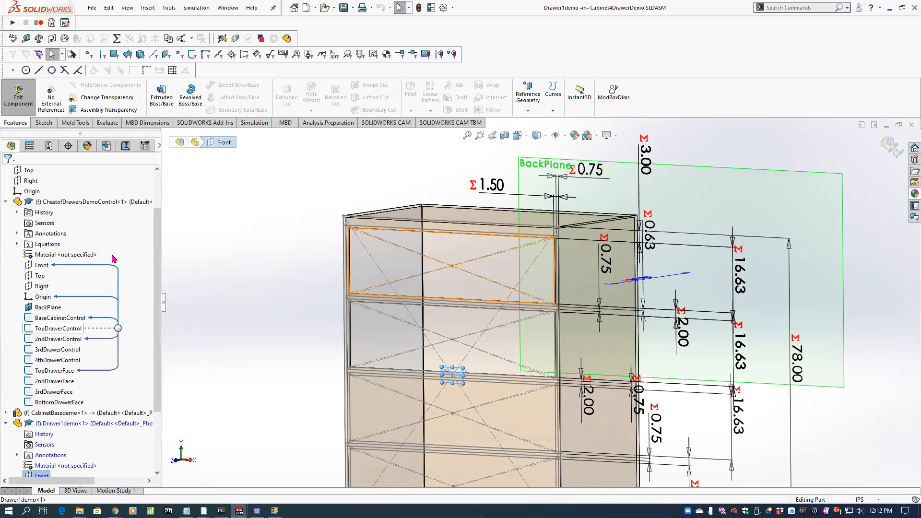
{"action": "left_click", "coordinate": [57, 330]}
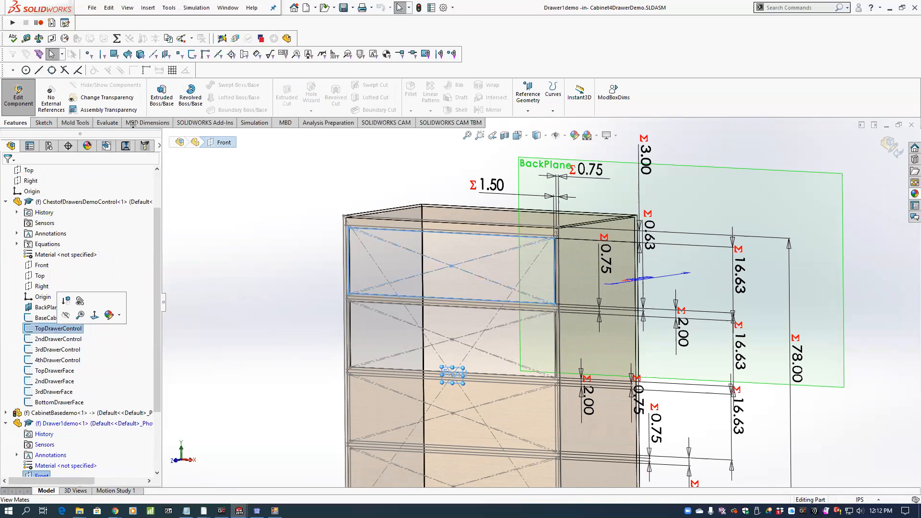
{"action": "left_click", "coordinate": [148, 8]}
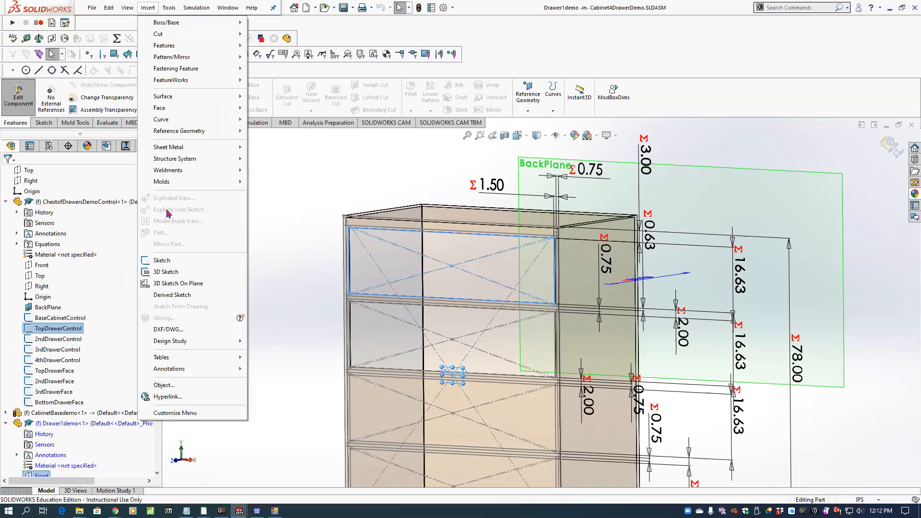
{"action": "left_click", "coordinate": [173, 295]}
Fully define the derived top-drawer sketch by making its centre and upper-right corner coincident with the control sketch, and close the sketch.
{"action": "key", "text": "space"}
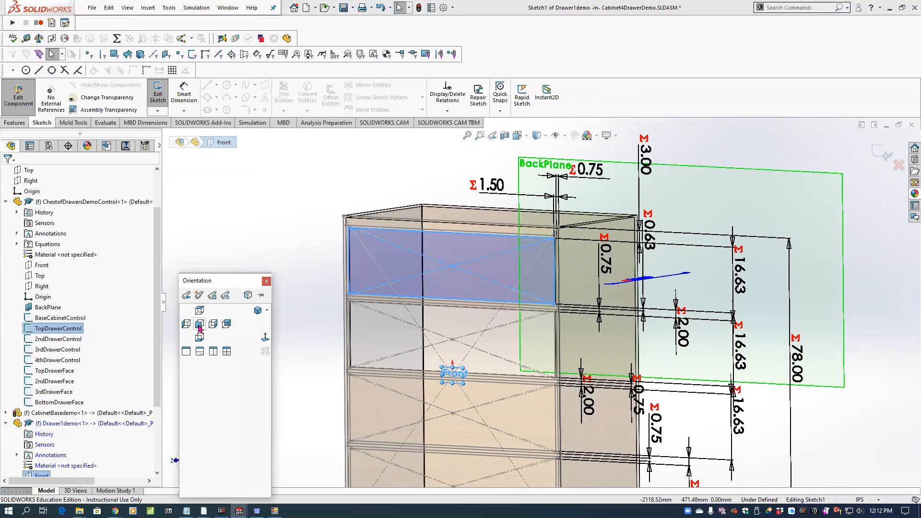
{"action": "left_click", "coordinate": [202, 327]}
{"action": "scroll", "coordinate": [446, 226], "scroll_direction": "down", "scroll_amount": 2}
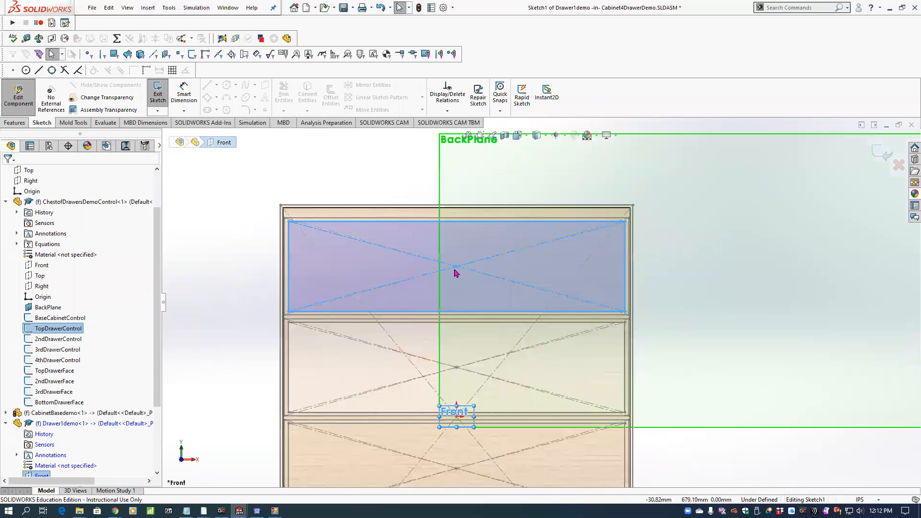
{"action": "left_click", "coordinate": [456, 266]}
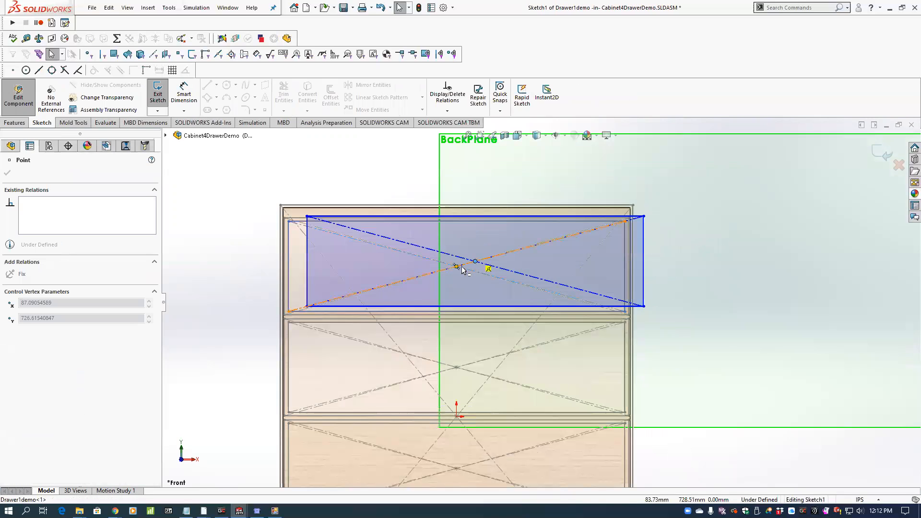
{"action": "scroll", "coordinate": [618, 233], "scroll_direction": "down", "scroll_amount": 3}
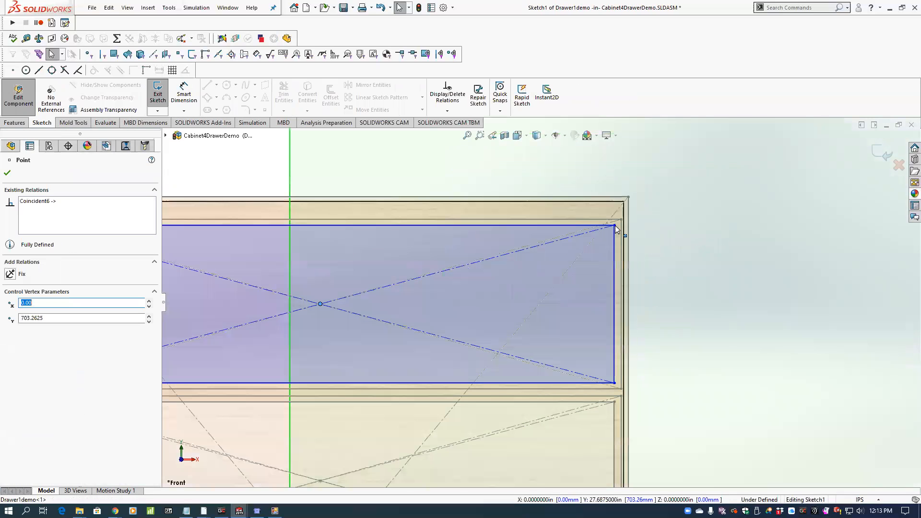
{"action": "mouse_move", "coordinate": [615, 227]}
{"action": "left_mouse_down"}
{"action": "mouse_move", "coordinate": [616, 236]}
{"action": "mouse_move", "coordinate": [615, 226]}
{"action": "left_mouse_up"}
{"action": "left_click", "coordinate": [655, 235]}
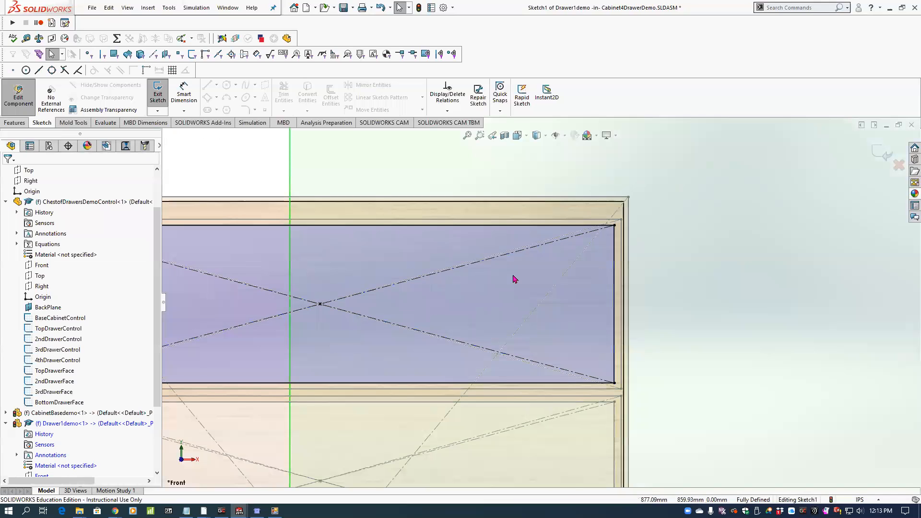
{"action": "scroll", "coordinate": [513, 278], "scroll_direction": "up", "scroll_amount": 5}
{"action": "middle_click_drag", "start_coordinate": [471, 276], "coordinate": [463, 290]}
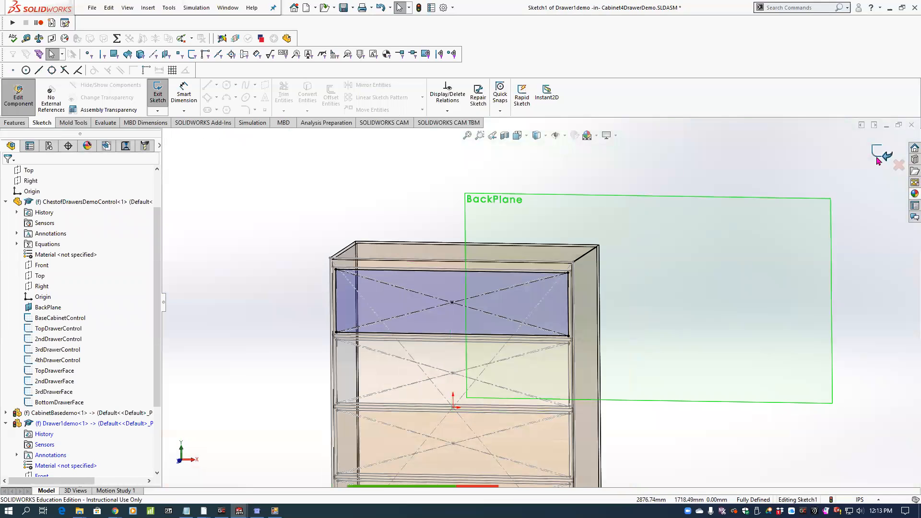
{"action": "left_click", "coordinate": [876, 153]}
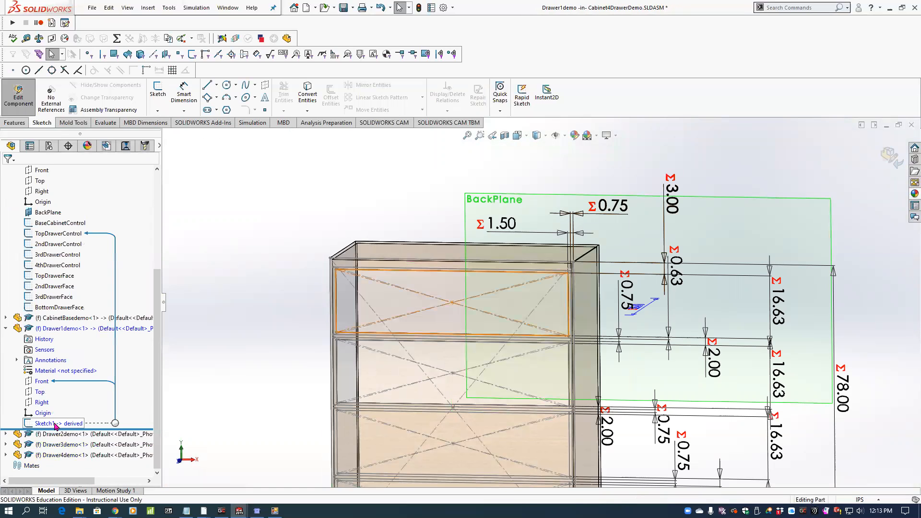
Start a sketch on Drawer1demo's Front plane and offset the derived sketch's rectangle 5 mm inward.
{"action": "left_click", "coordinate": [56, 425]}
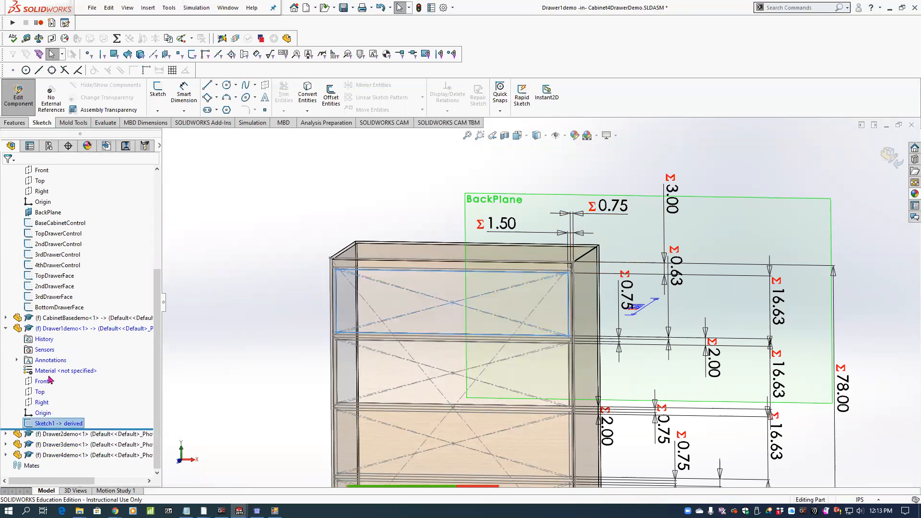
{"action": "left_click", "coordinate": [50, 380]}
{"action": "left_click", "coordinate": [159, 96]}
{"action": "left_click", "coordinate": [64, 425]}
{"action": "left_click", "coordinate": [331, 94]}
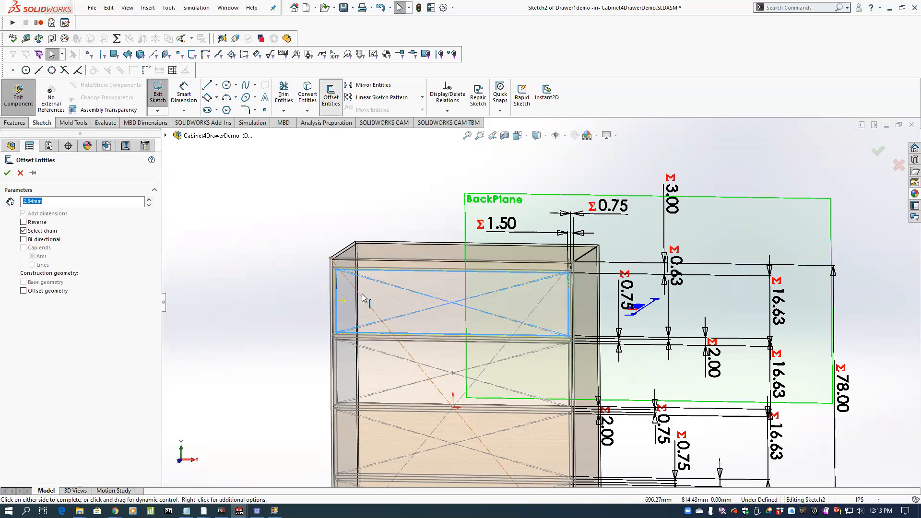
{"action": "scroll", "coordinate": [363, 298], "scroll_direction": "down", "scroll_amount": 4}
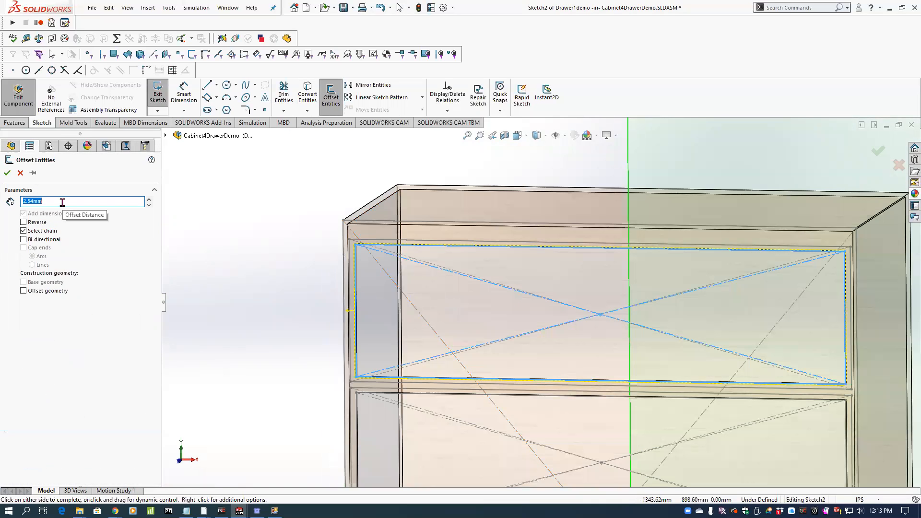
{"action": "type", "text": "5"}
{"action": "key", "text": "Return"}
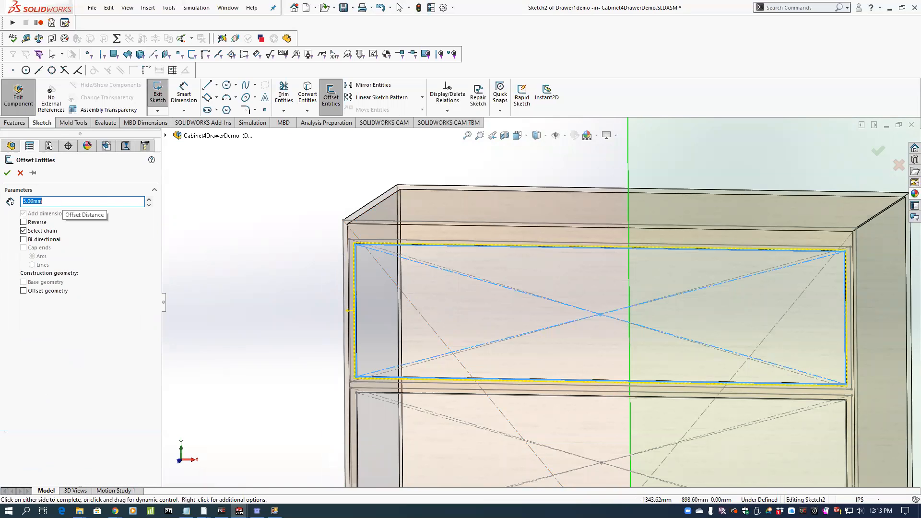
{"action": "left_click", "coordinate": [23, 222]}
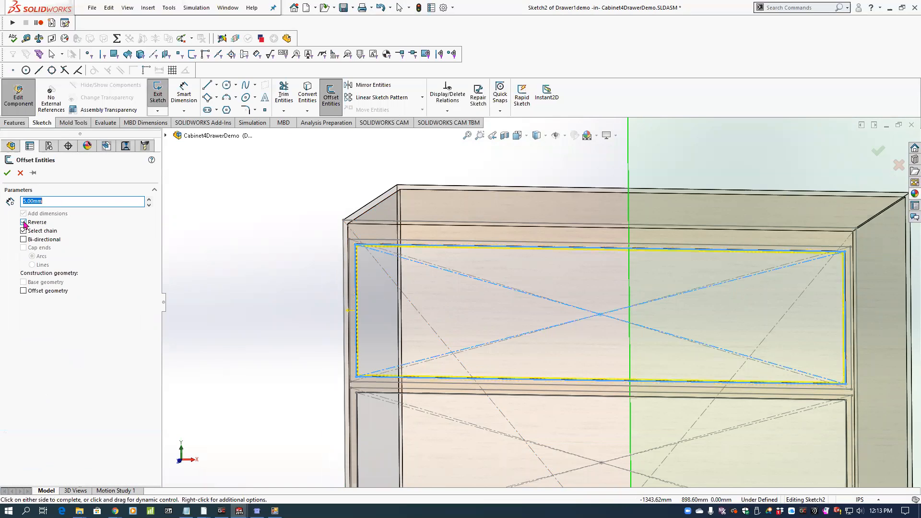
{"action": "left_click", "coordinate": [8, 173]}
{"action": "key", "text": "z"}
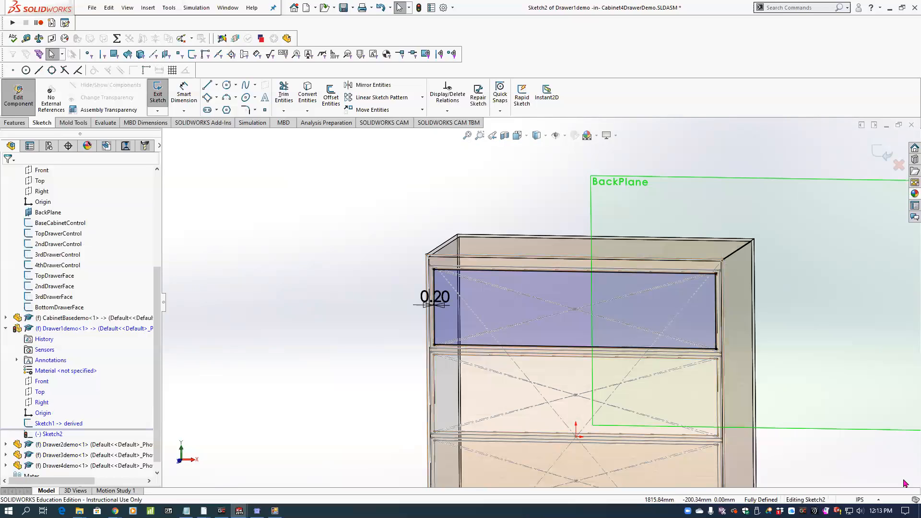
{"action": "left_click", "coordinate": [44, 423]}
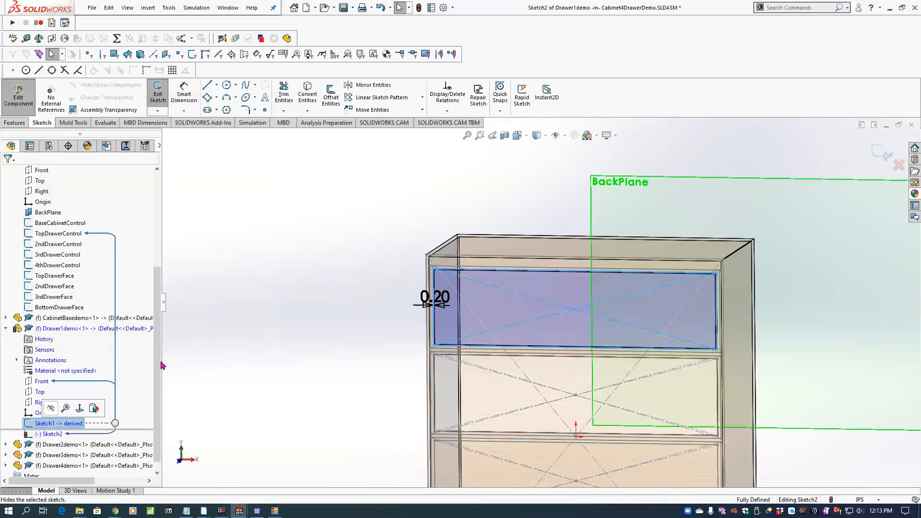
{"action": "left_click_drag", "start_coordinate": [157, 356], "coordinate": [159, 362]}
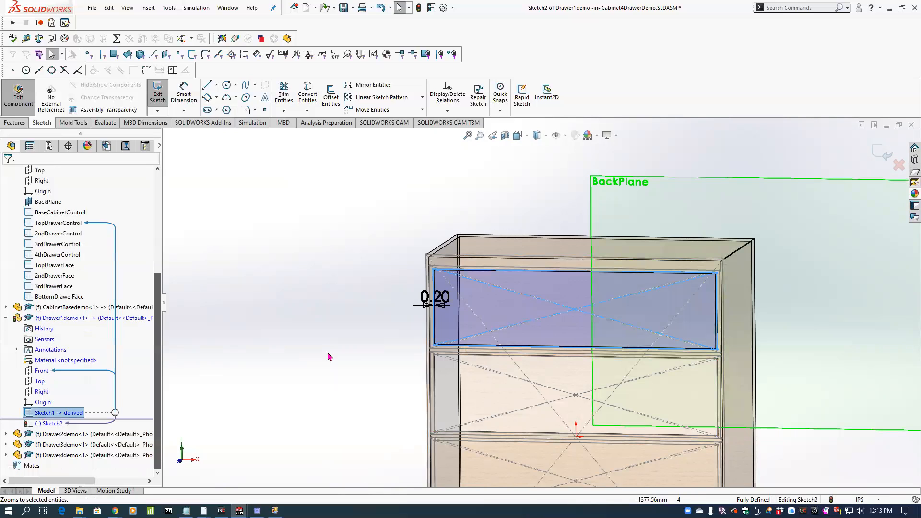
{"action": "left_click", "coordinate": [314, 360]}
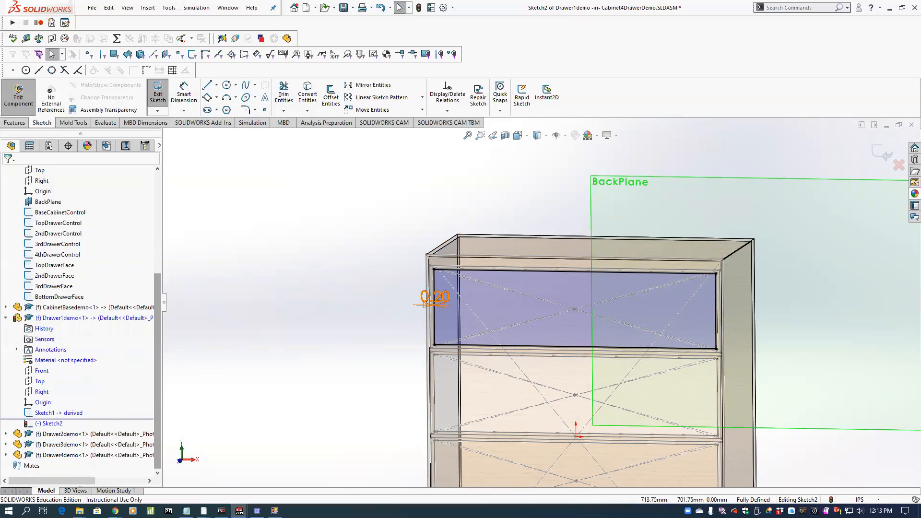
Set the offset dimension of the drawer profile to 0.125 in.
{"action": "double_click", "coordinate": [433, 299]}
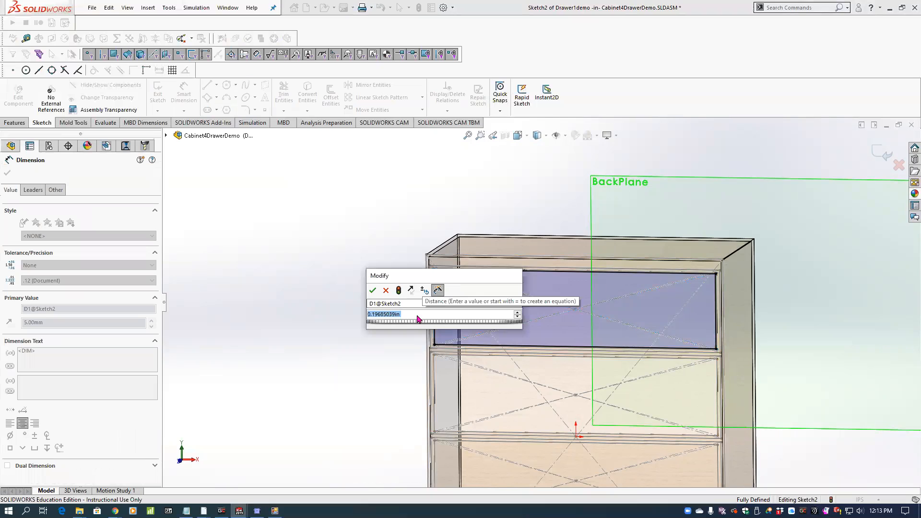
{"action": "type", "text": ".125"}
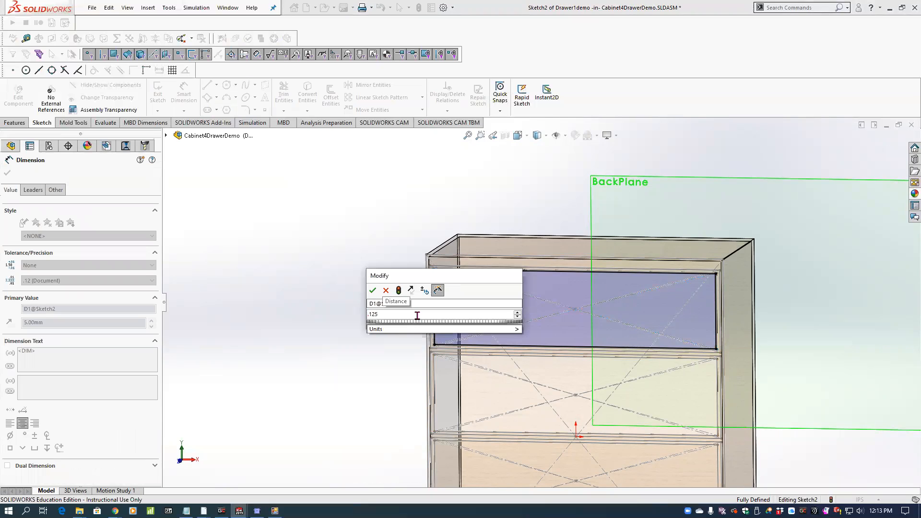
{"action": "key", "text": "Return"}
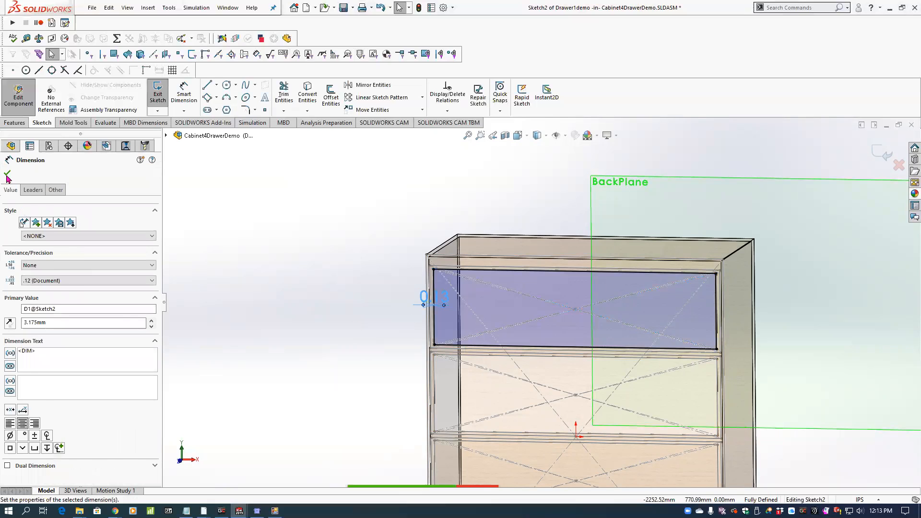
{"action": "left_click", "coordinate": [8, 174]}
Extrude the drawer profile toward the cabinet's back with Offset From Surface, ending 1 in from BackPlane.
{"action": "scroll", "coordinate": [449, 296], "scroll_direction": "down", "scroll_amount": 2}
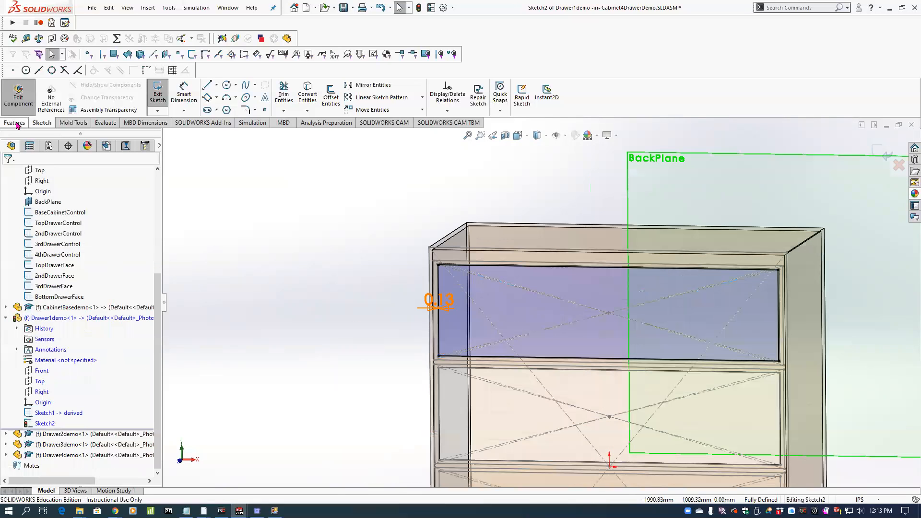
{"action": "left_click", "coordinate": [15, 123]}
{"action": "left_click", "coordinate": [165, 104]}
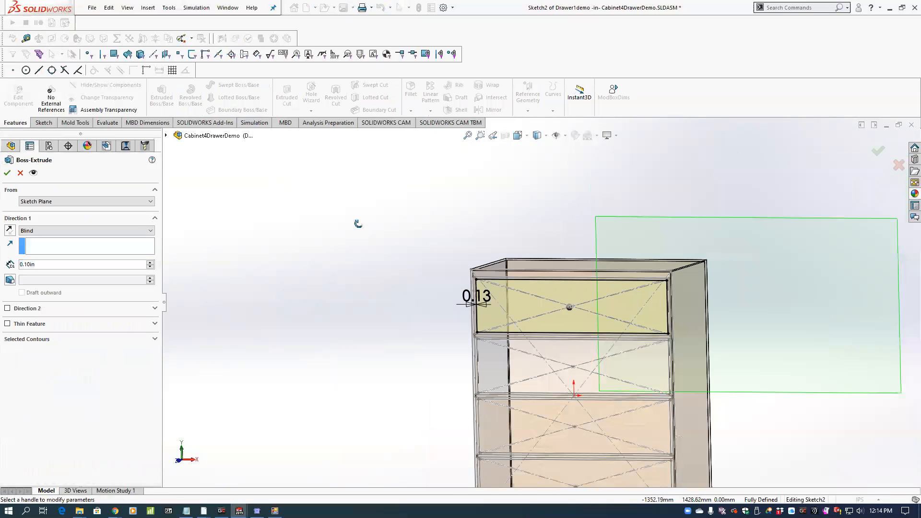
{"action": "left_click", "coordinate": [141, 232]}
{"action": "left_click", "coordinate": [72, 260]}
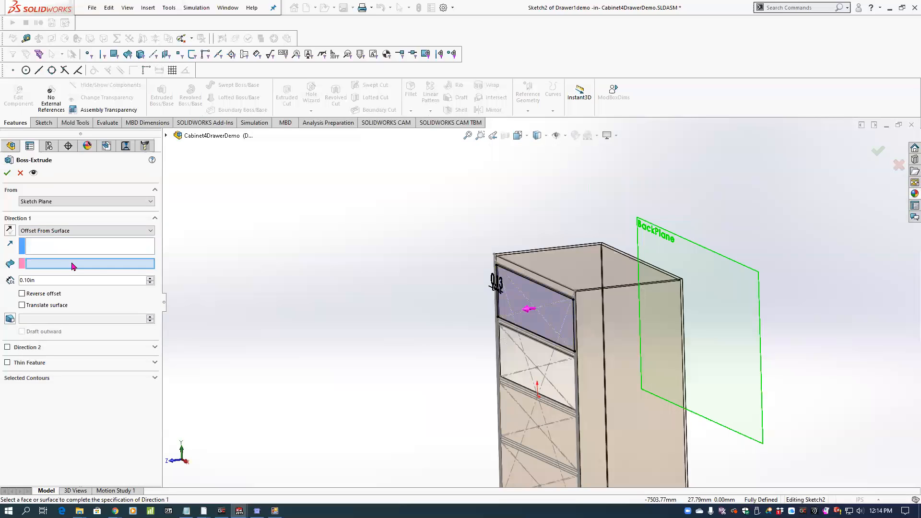
{"action": "type", "text": "1"}
{"action": "key", "text": "Return"}
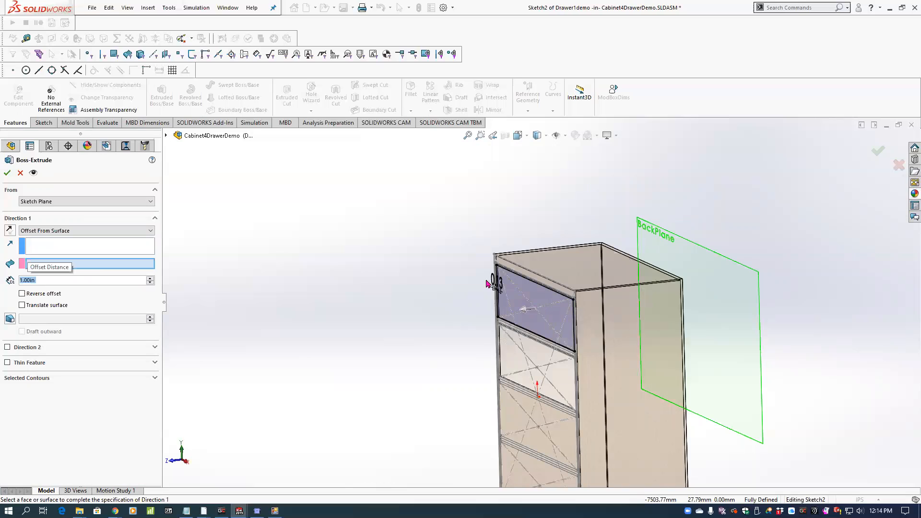
{"action": "left_click", "coordinate": [699, 249]}
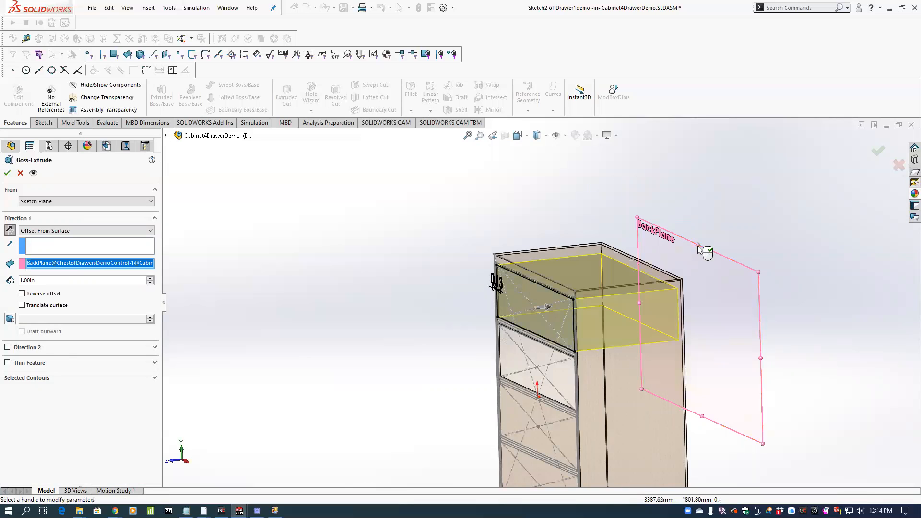
{"action": "middle_click_drag", "start_coordinate": [691, 245], "coordinate": [657, 252]}
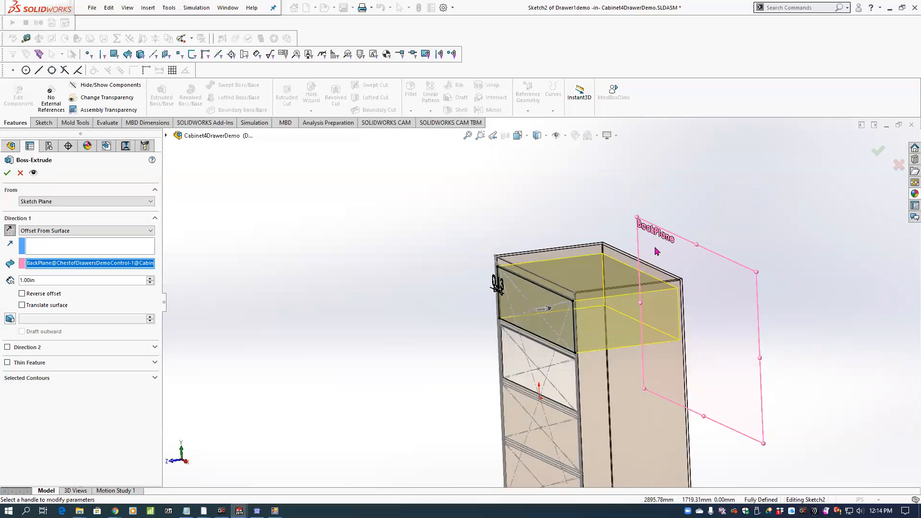
{"action": "left_click", "coordinate": [8, 173]}
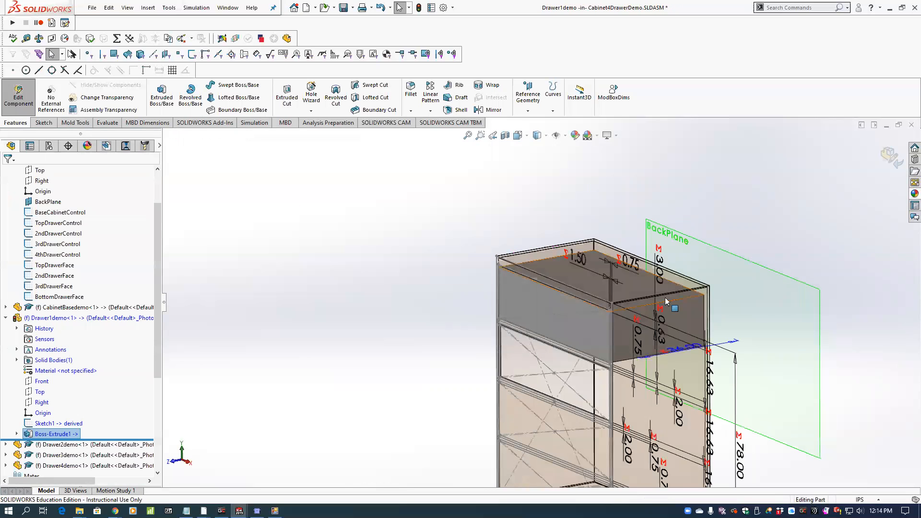
Shell the drawer body to a 0.50 in wall thickness, removing its top and front faces.
{"action": "left_click", "coordinate": [460, 109]}
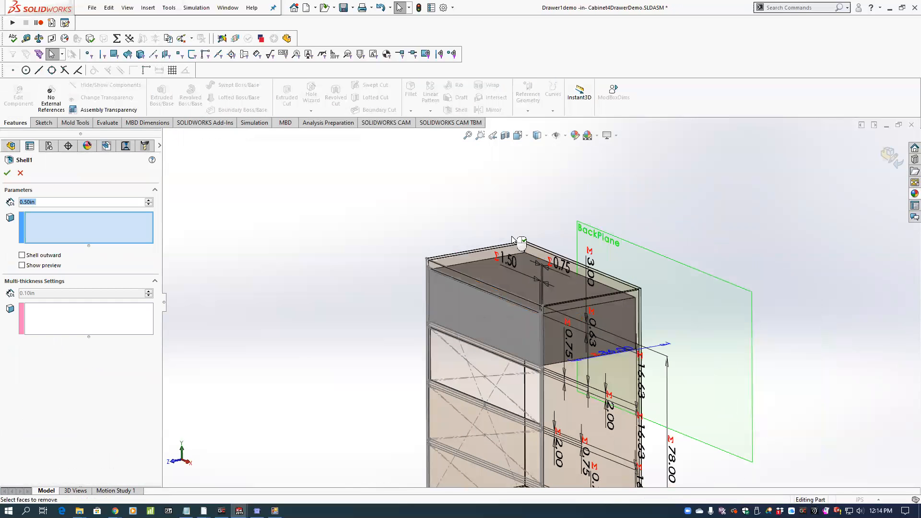
{"action": "left_click", "coordinate": [517, 290]}
{"action": "left_click", "coordinate": [487, 316]}
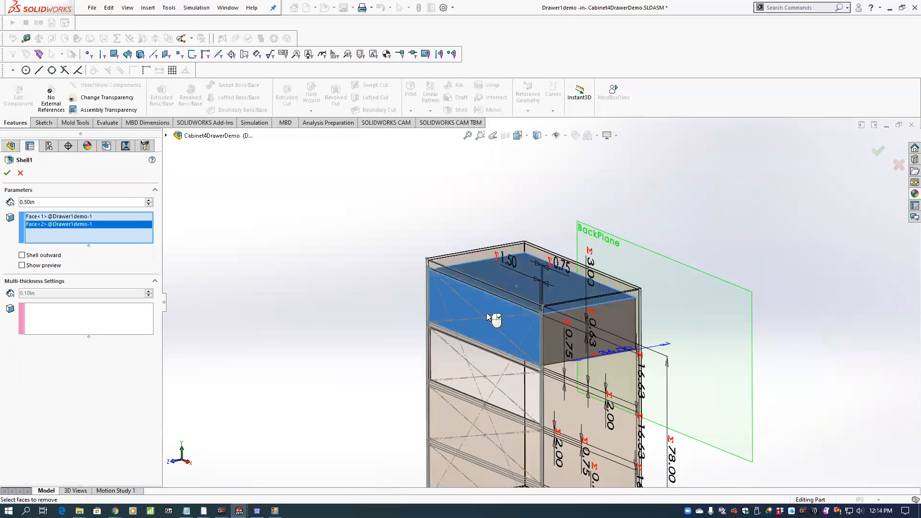
{"action": "right_click", "coordinate": [487, 317]}
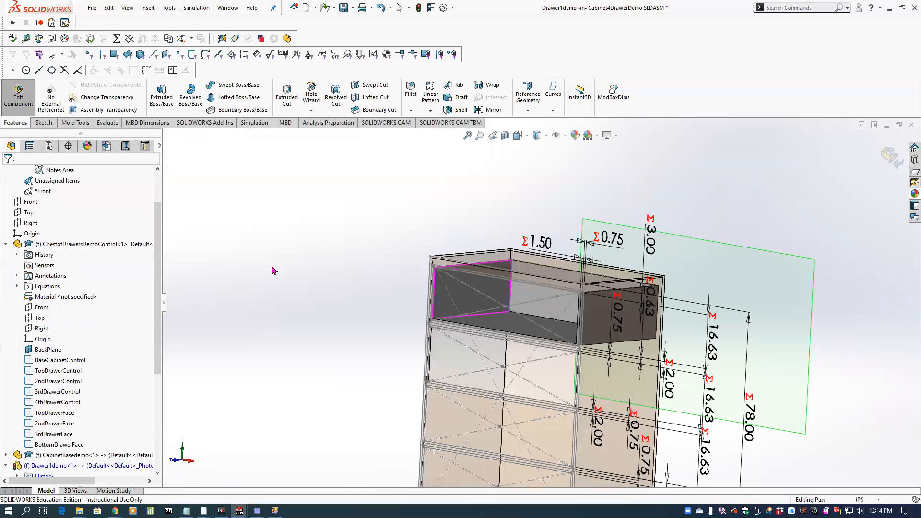
Apply the polished oak 2d wood appearance to the whole Drawer1demo part and return to editing the assembly.
{"action": "left_click", "coordinate": [6, 244]}
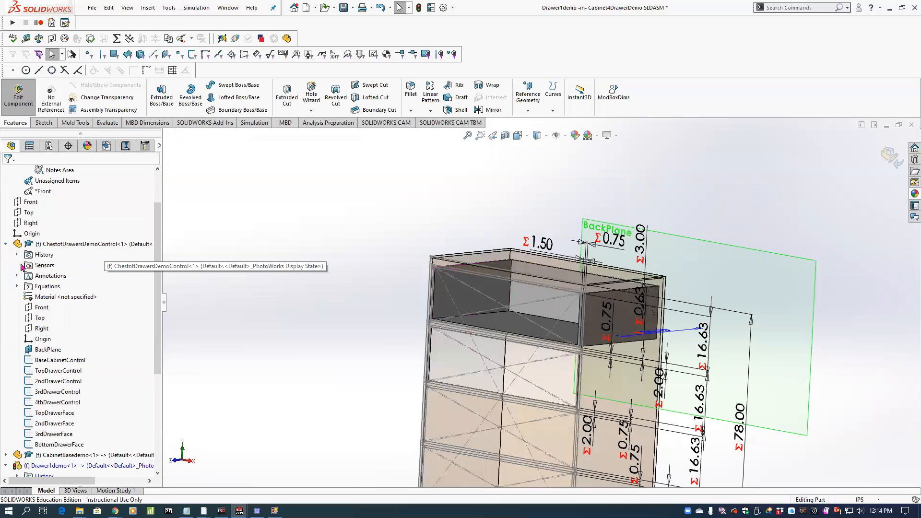
{"action": "right_click", "coordinate": [43, 297]}
{"action": "mouse_move", "coordinate": [66, 267]}
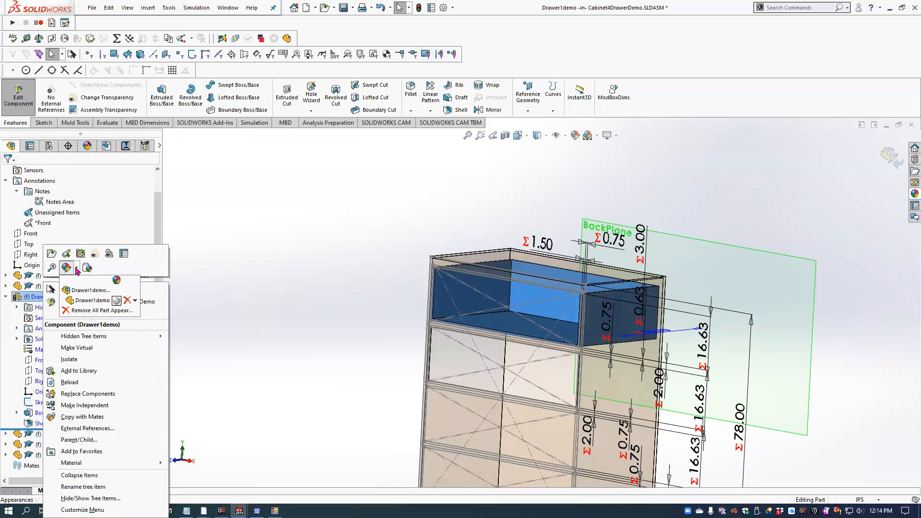
{"action": "left_click", "coordinate": [79, 290]}
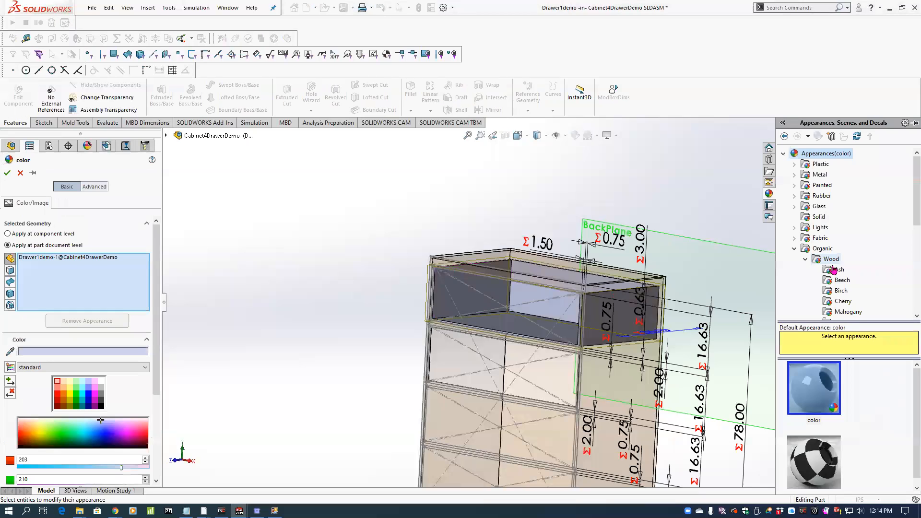
{"action": "scroll", "coordinate": [907, 249], "scroll_direction": "down", "scroll_amount": 3}
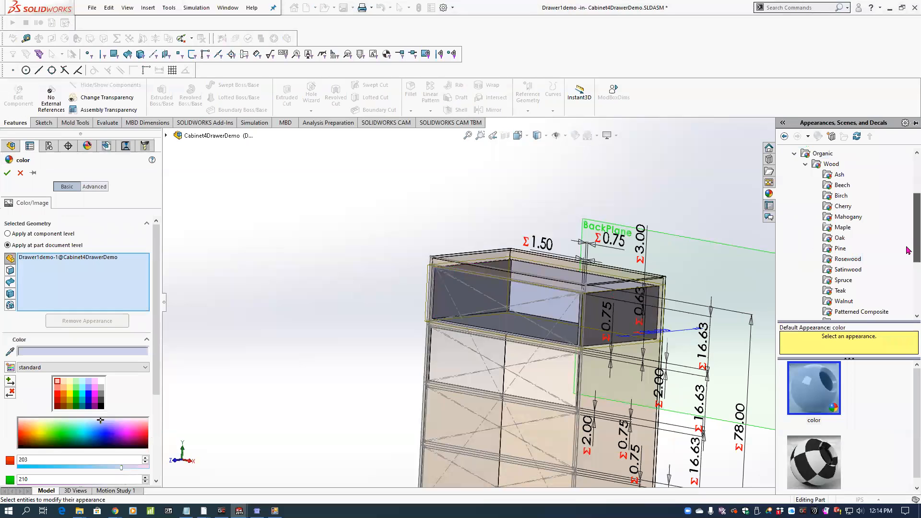
{"action": "left_click", "coordinate": [839, 237]}
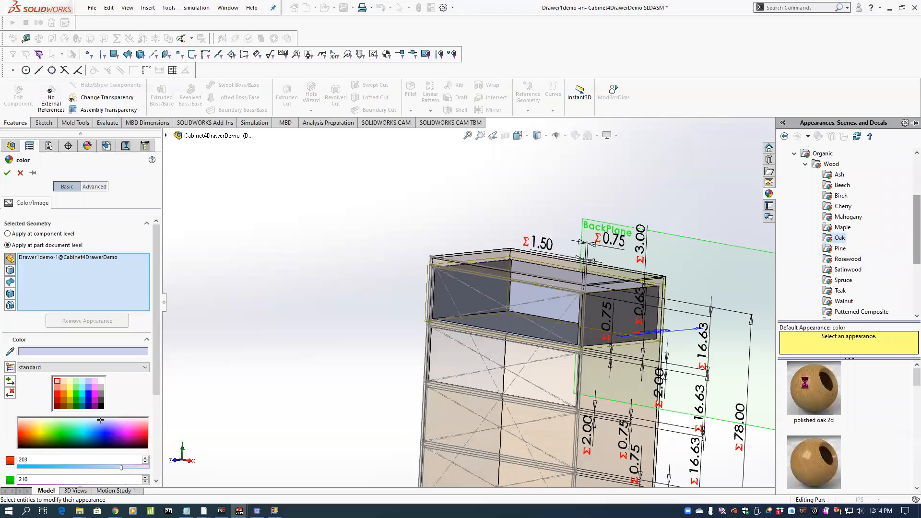
{"action": "left_click", "coordinate": [814, 388]}
{"action": "left_click", "coordinate": [6, 173]}
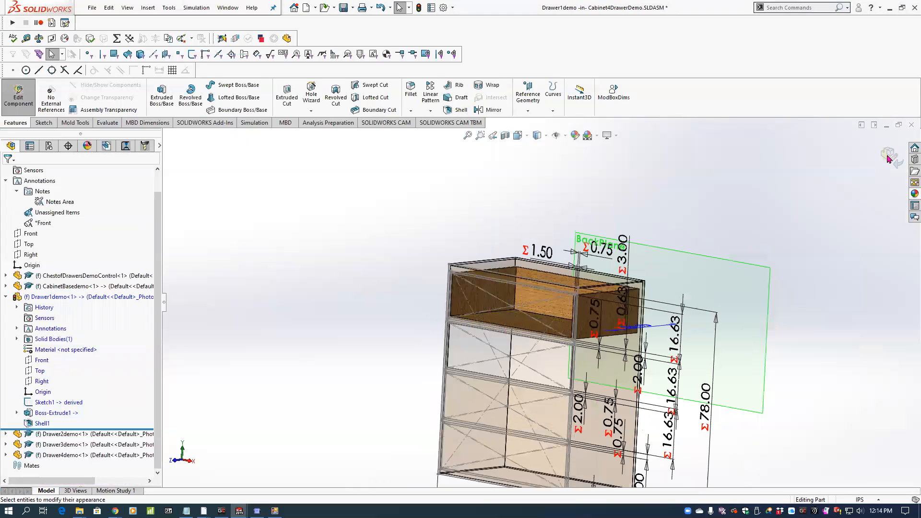
{"action": "left_click", "coordinate": [889, 158]}
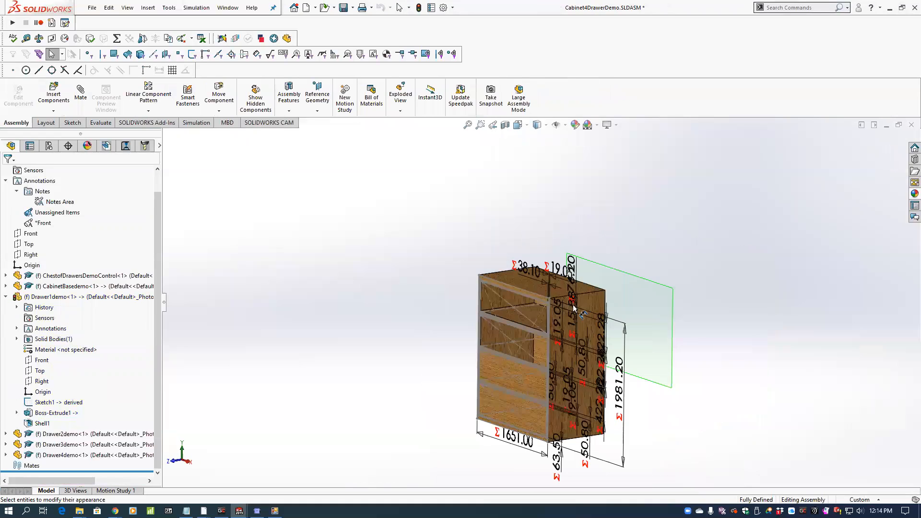
Edit ChestofDrawersDemoControl in context, turn off its feature dimensions and return to the assembly.
{"action": "scroll", "coordinate": [579, 309], "scroll_direction": "down", "scroll_amount": 4}
{"action": "scroll", "coordinate": [540, 278], "scroll_direction": "up", "scroll_amount": 2}
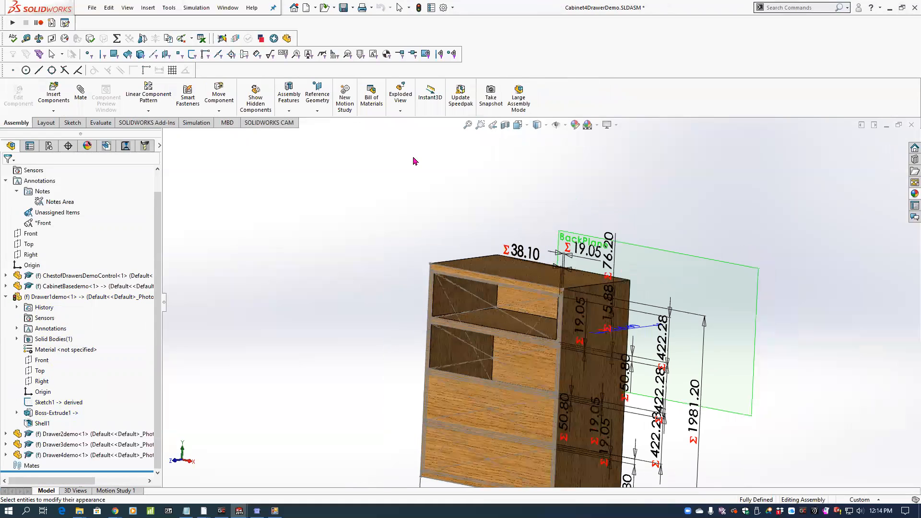
{"action": "scroll", "coordinate": [105, 212], "scroll_direction": "up", "scroll_amount": 1}
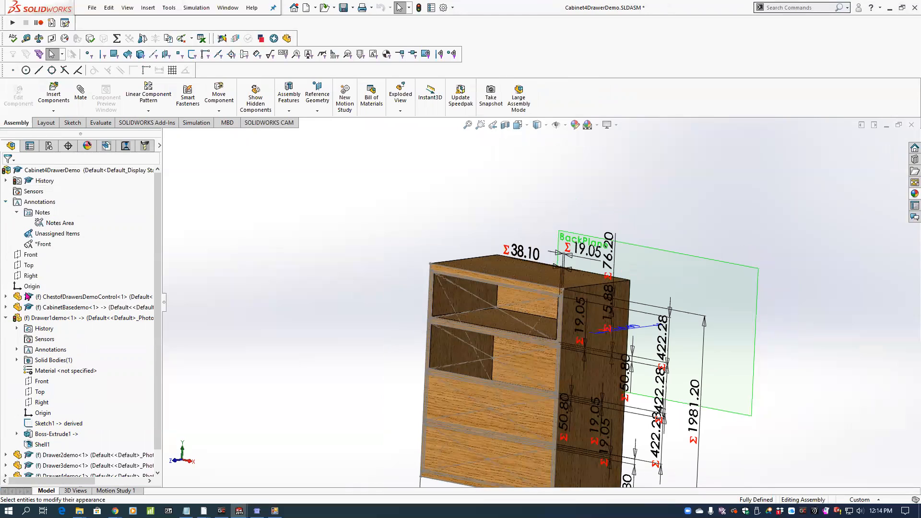
{"action": "left_click", "coordinate": [5, 318]}
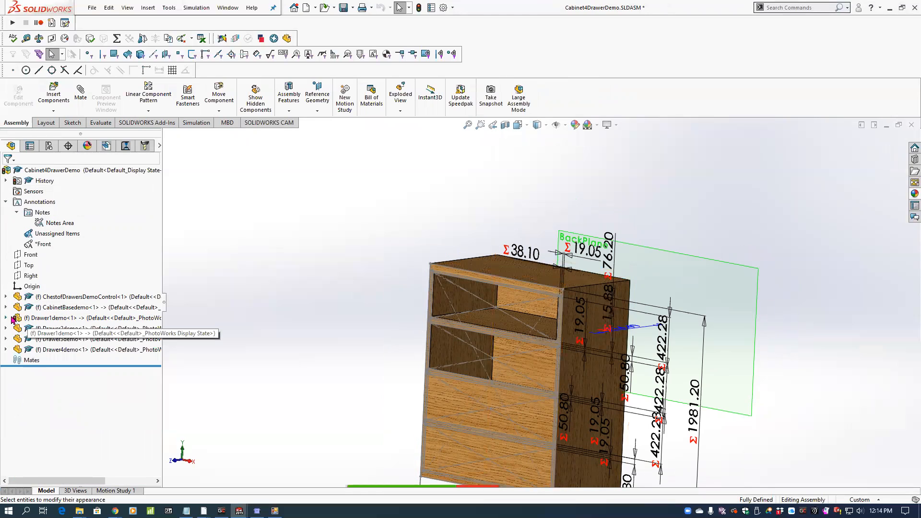
{"action": "left_click", "coordinate": [47, 298]}
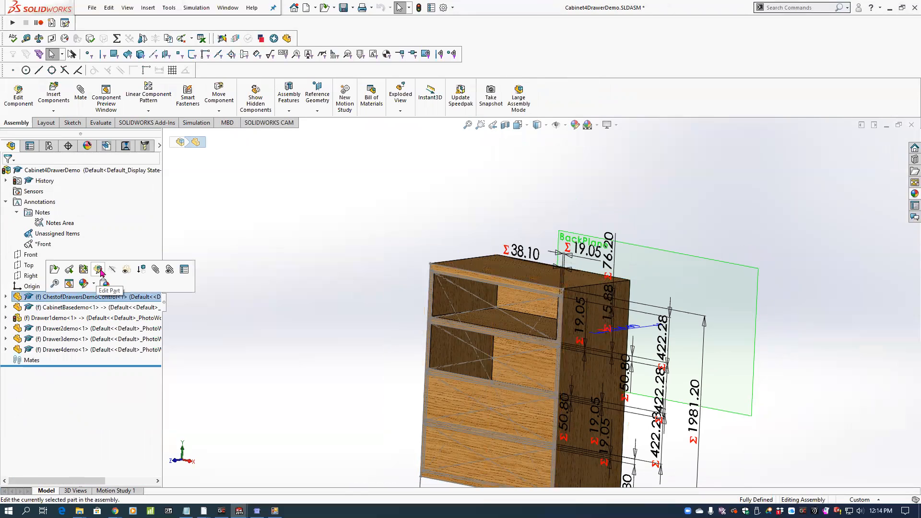
{"action": "left_click", "coordinate": [98, 270]}
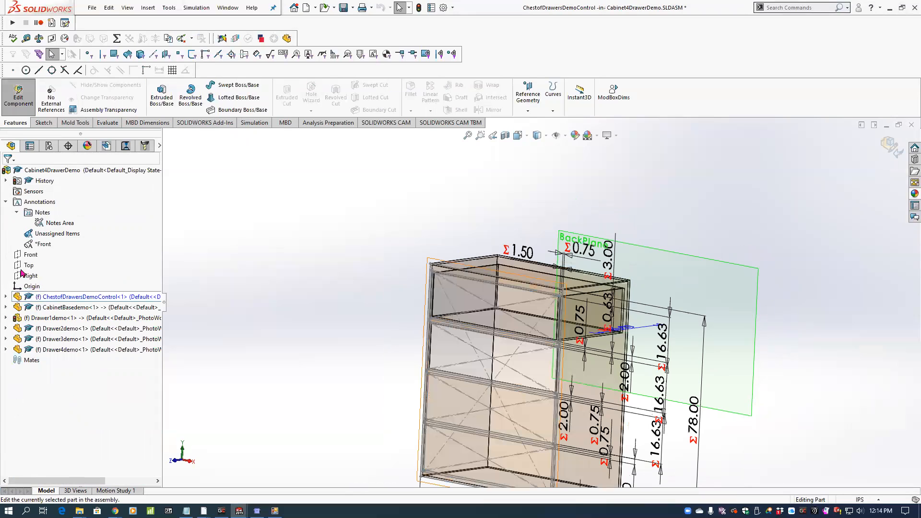
{"action": "left_click", "coordinate": [6, 297]}
{"action": "scroll", "coordinate": [19, 297], "scroll_direction": "down", "scroll_amount": 1}
{"action": "right_click", "coordinate": [48, 296]}
{"action": "left_click", "coordinate": [83, 325]}
{"action": "middle_click_drag", "start_coordinate": [348, 241], "coordinate": [396, 240]}
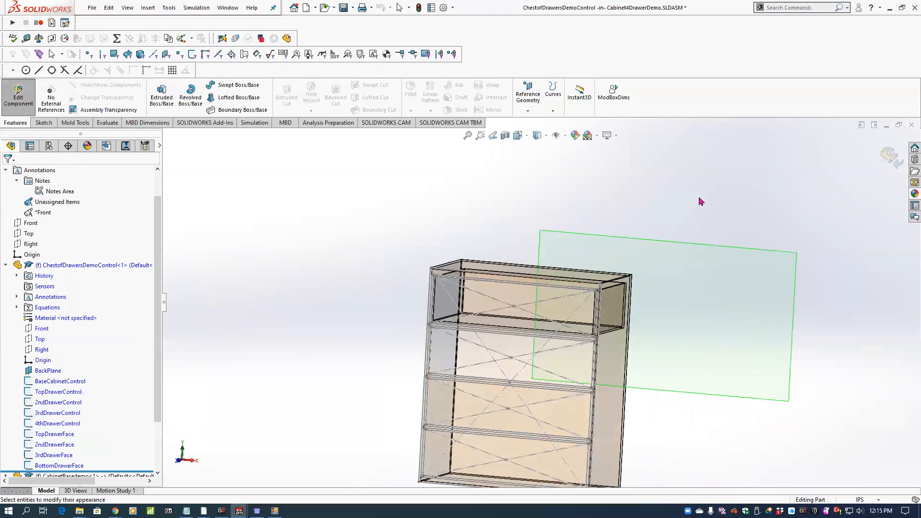
{"action": "left_click", "coordinate": [882, 158]}
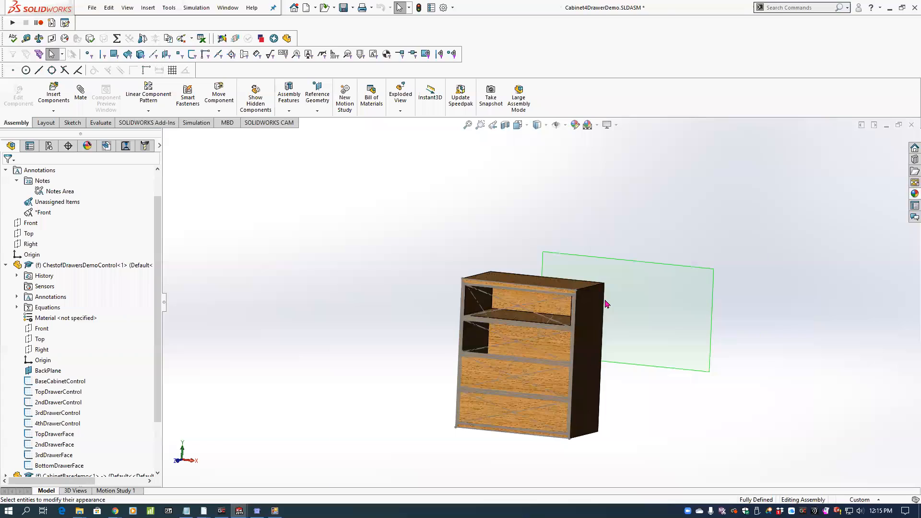
Hide all sketches in the assembly view.
{"action": "scroll", "coordinate": [605, 306], "scroll_direction": "down", "scroll_amount": 3}
{"action": "left_click", "coordinate": [148, 8]}
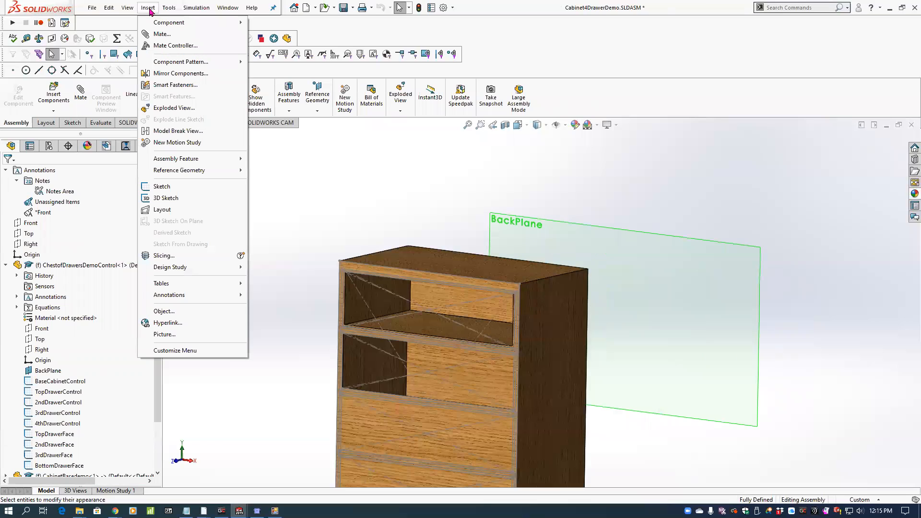
{"action": "mouse_move", "coordinate": [144, 90]}
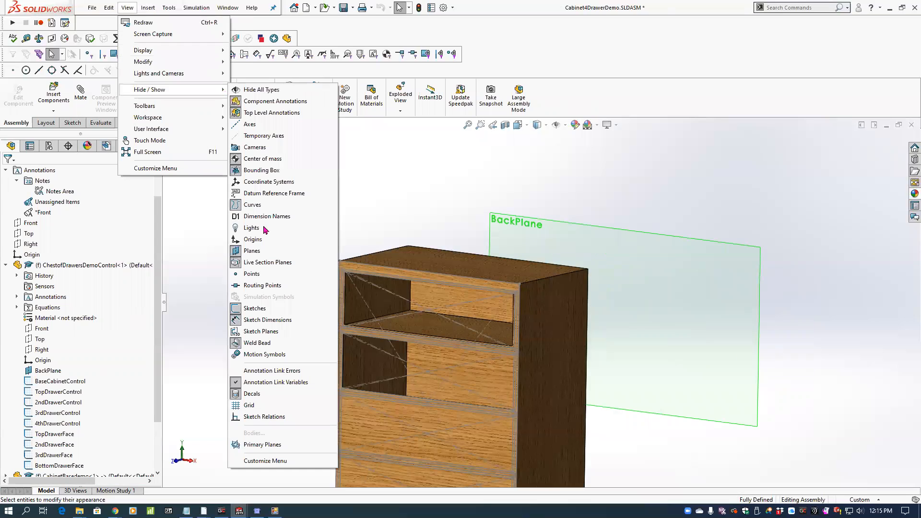
{"action": "left_click", "coordinate": [258, 308]}
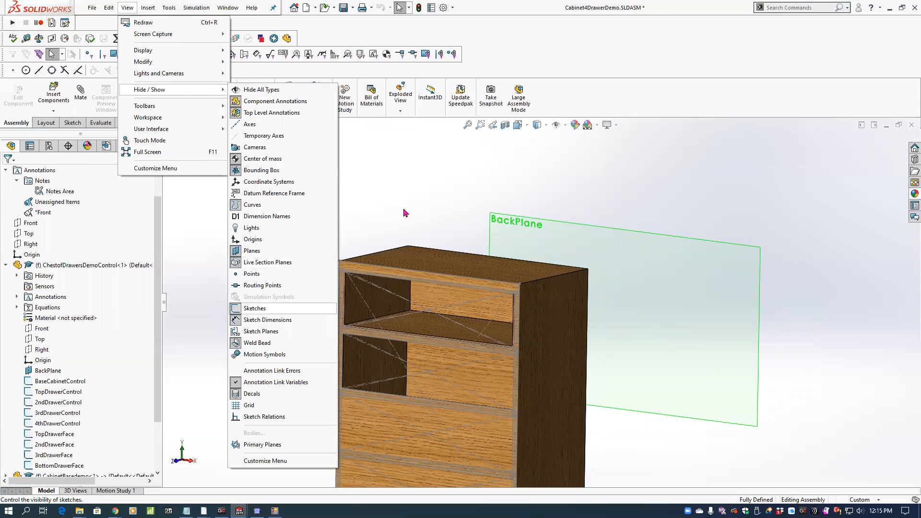
Inspect the top drawer inside the cabinet with a temporary section view along the Right plane, without keeping it.
{"action": "left_click", "coordinate": [505, 125]}
{"action": "left_click", "coordinate": [50, 262]}
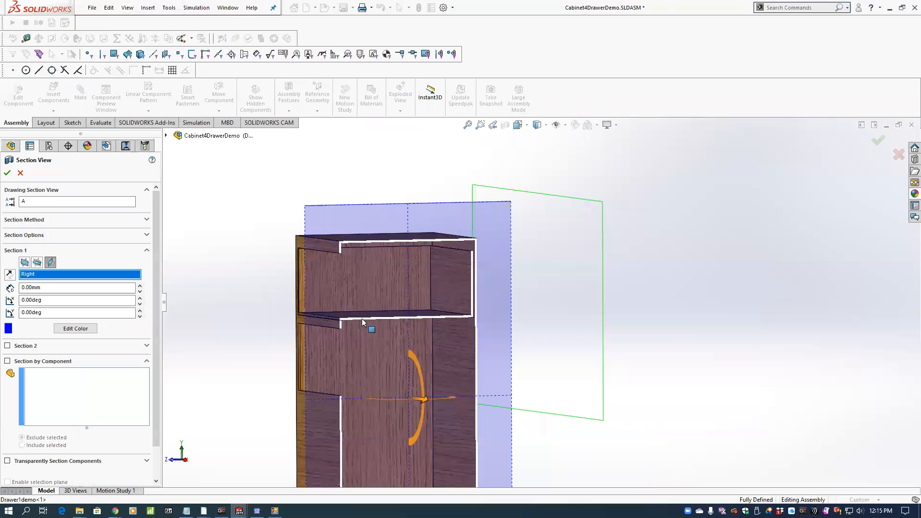
{"action": "scroll", "coordinate": [379, 326], "scroll_direction": "down", "scroll_amount": 5}
{"action": "scroll", "coordinate": [384, 316], "scroll_direction": "down", "scroll_amount": 2}
{"action": "scroll", "coordinate": [397, 329], "scroll_direction": "up", "scroll_amount": 10}
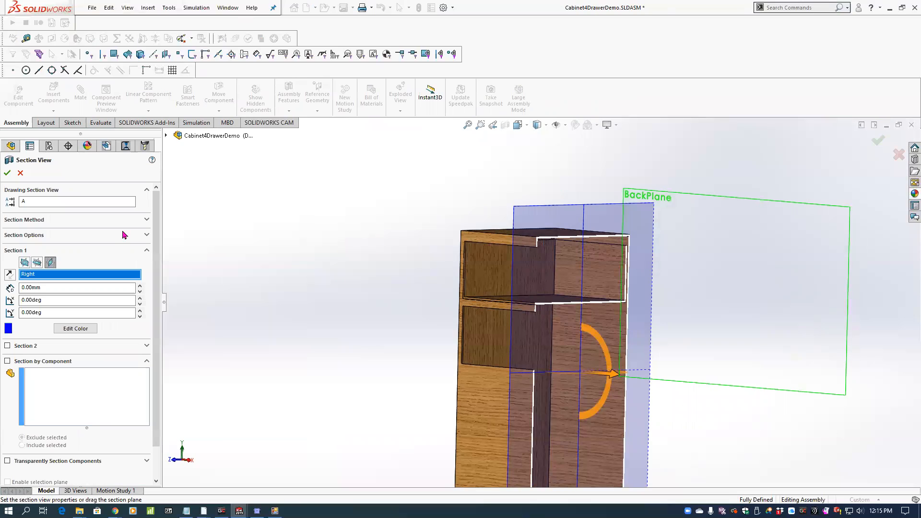
{"action": "left_click", "coordinate": [21, 173]}
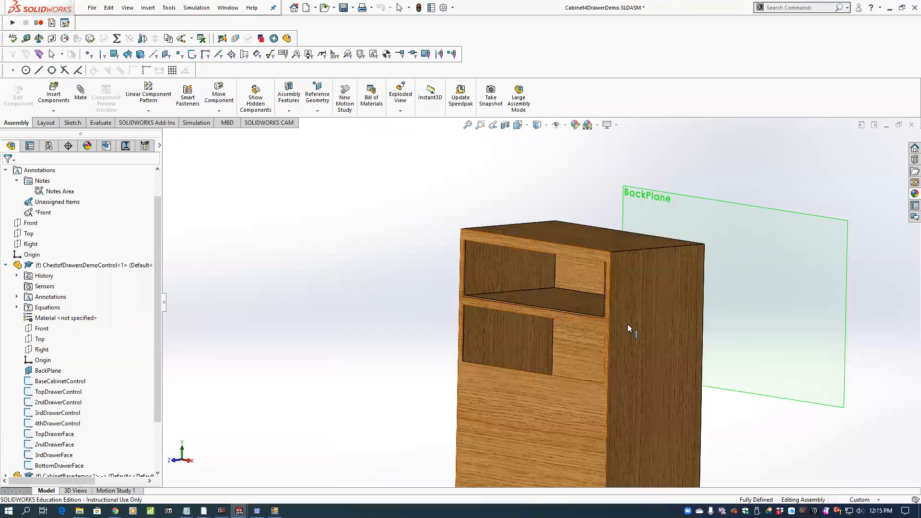
Open Drawer1demo for in-context editing and show its planes and features in the tree.
{"action": "left_click", "coordinate": [6, 265]}
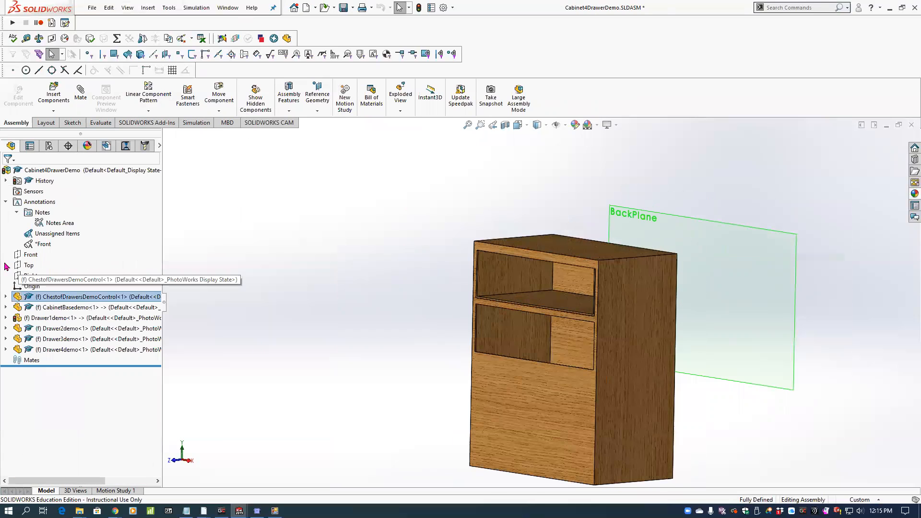
{"action": "left_click", "coordinate": [38, 318]}
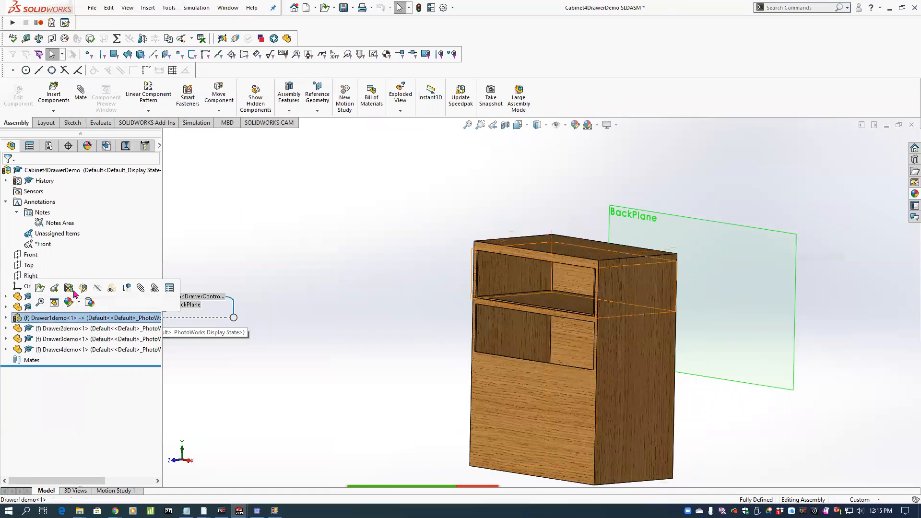
{"action": "left_click", "coordinate": [84, 288]}
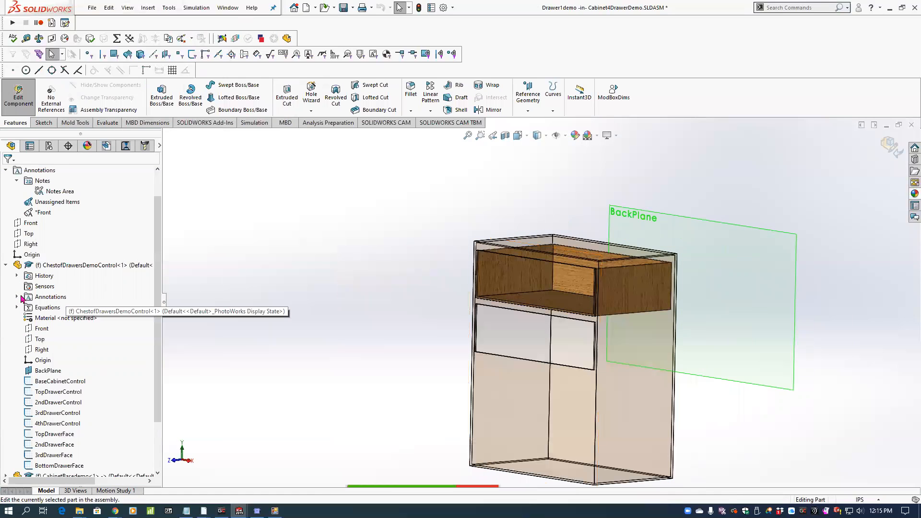
{"action": "scroll", "coordinate": [155, 309], "scroll_direction": "down", "scroll_amount": 2}
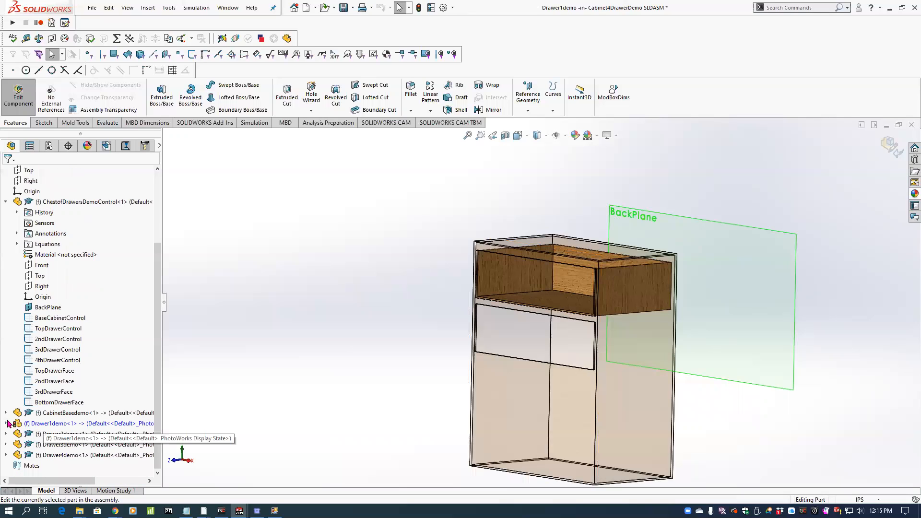
{"action": "left_click", "coordinate": [7, 423]}
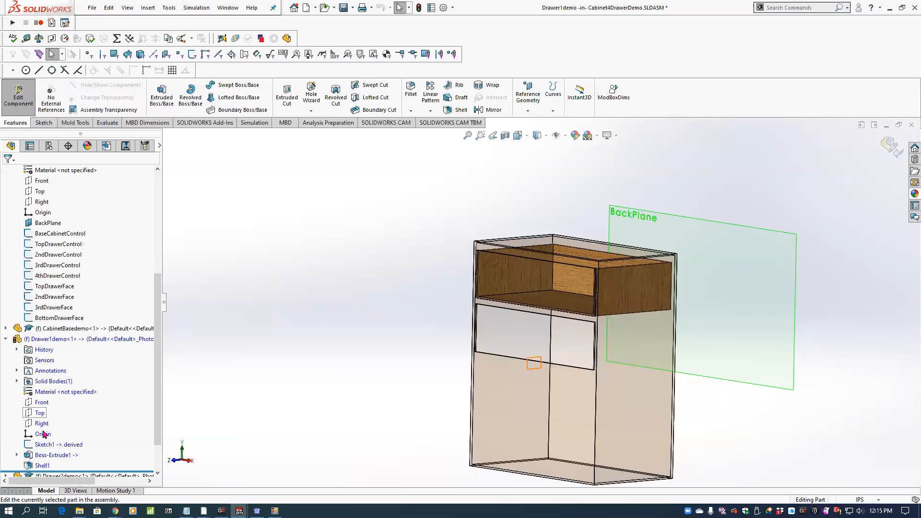
Insert a derived sketch of TopDrawerFace on Drawer1demo's Front plane.
{"action": "left_click", "coordinate": [42, 404]}
{"action": "scroll", "coordinate": [101, 328], "scroll_direction": "up", "scroll_amount": 1}
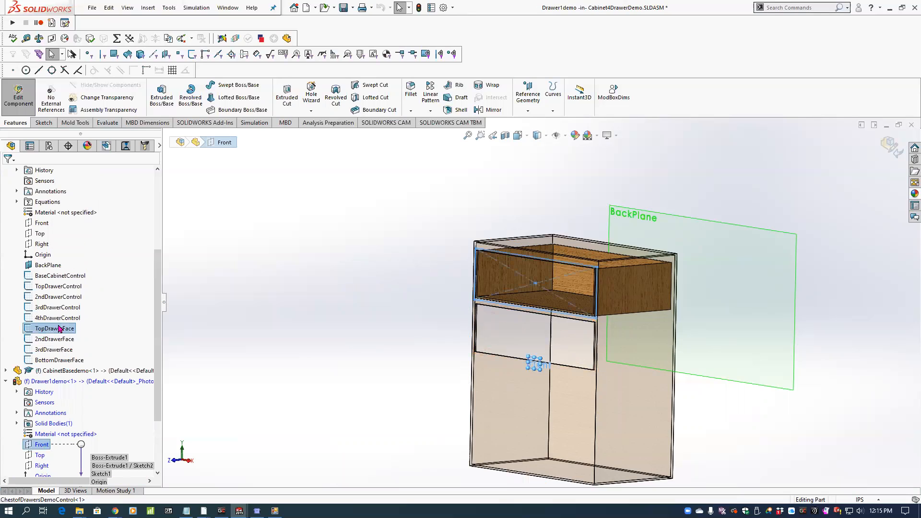
{"action": "scroll", "coordinate": [539, 271], "scroll_direction": "down", "scroll_amount": 5}
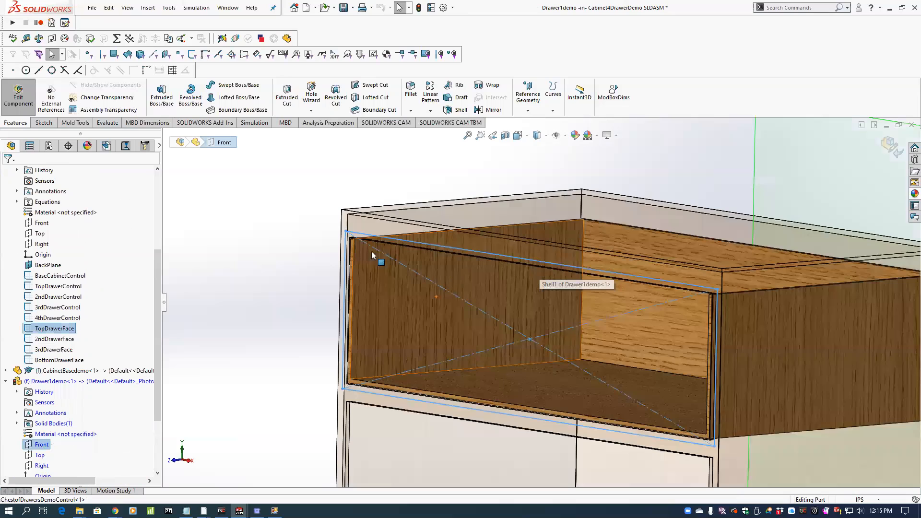
{"action": "scroll", "coordinate": [373, 255], "scroll_direction": "down", "scroll_amount": 3}
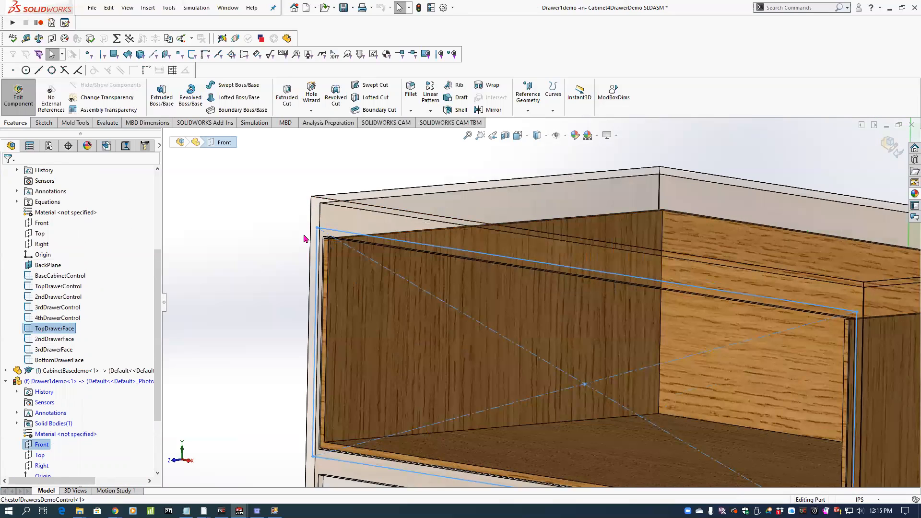
{"action": "scroll", "coordinate": [366, 244], "scroll_direction": "up", "scroll_amount": 1}
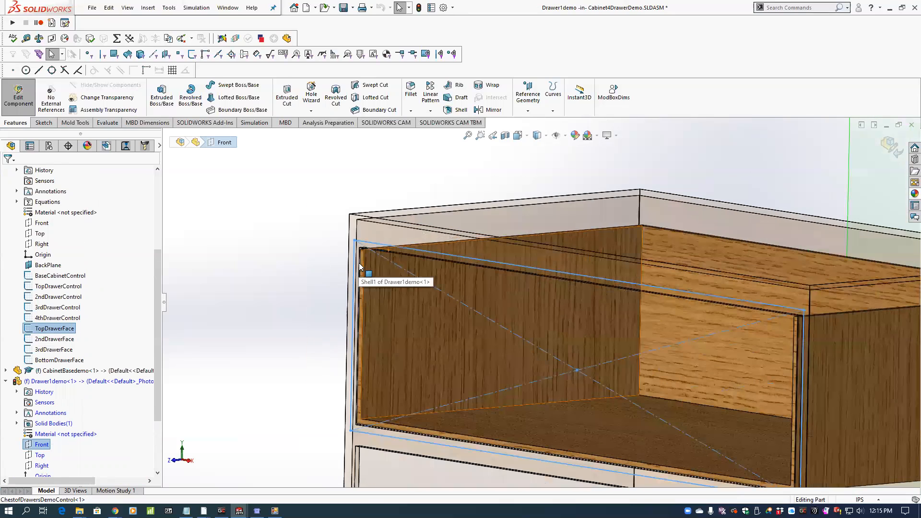
{"action": "scroll", "coordinate": [479, 295], "scroll_direction": "up", "scroll_amount": 2}
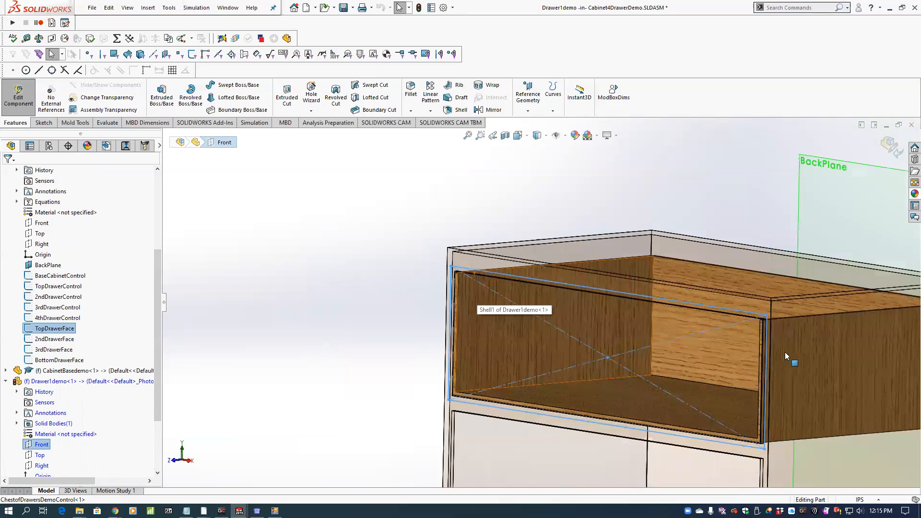
{"action": "scroll", "coordinate": [714, 318], "scroll_direction": "down", "scroll_amount": 2}
{"action": "scroll", "coordinate": [634, 288], "scroll_direction": "up", "scroll_amount": 2}
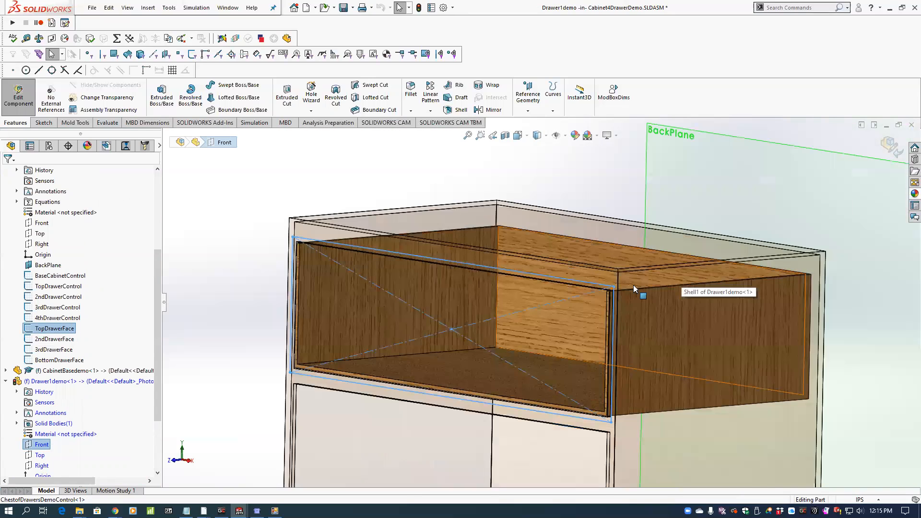
{"action": "middle_click_drag", "start_coordinate": [634, 288], "coordinate": [634, 287]}
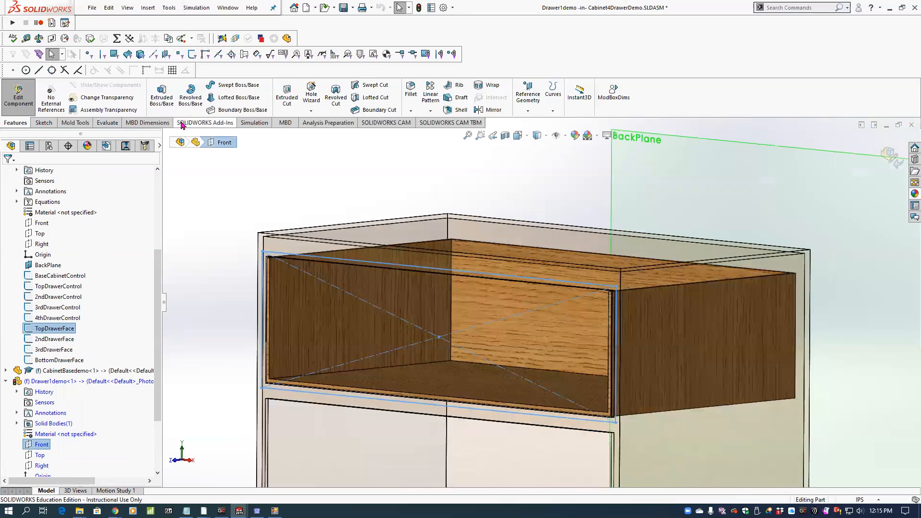
{"action": "left_click", "coordinate": [146, 8]}
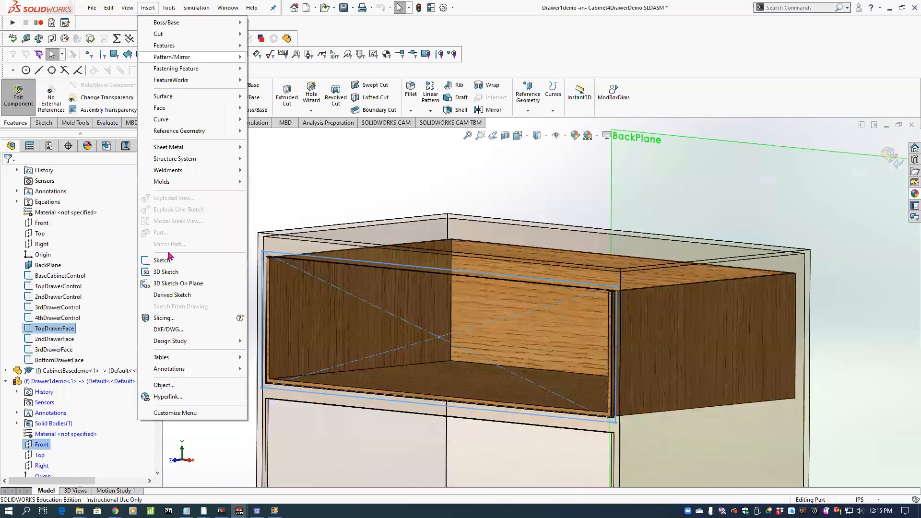
{"action": "left_click", "coordinate": [173, 295]}
View the model from the front and move the derived face sketch so its centre sits at X 0, Y about 703 mm.
{"action": "key", "text": "space"}
{"action": "left_click", "coordinate": [210, 325]}
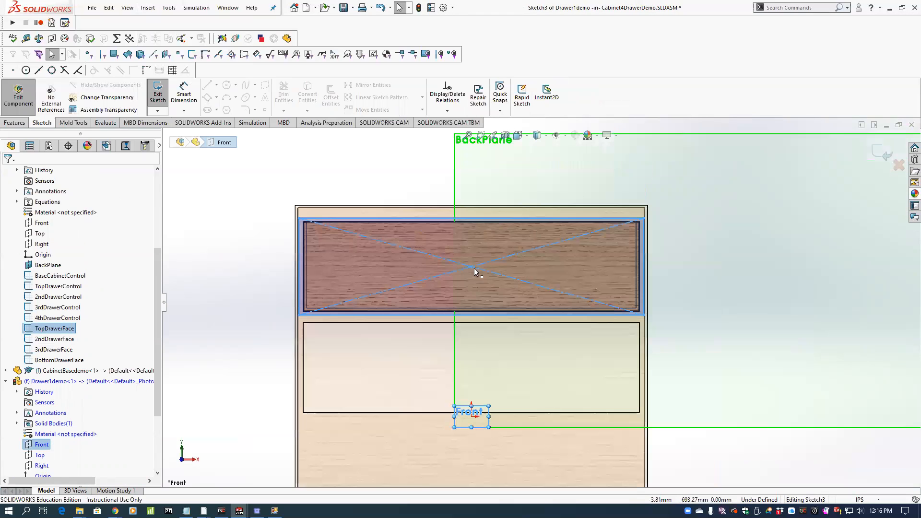
{"action": "mouse_move", "coordinate": [475, 265]}
{"action": "left_mouse_down"}
{"action": "mouse_move", "coordinate": [493, 234]}
{"action": "mouse_move", "coordinate": [471, 267]}
{"action": "left_mouse_up"}
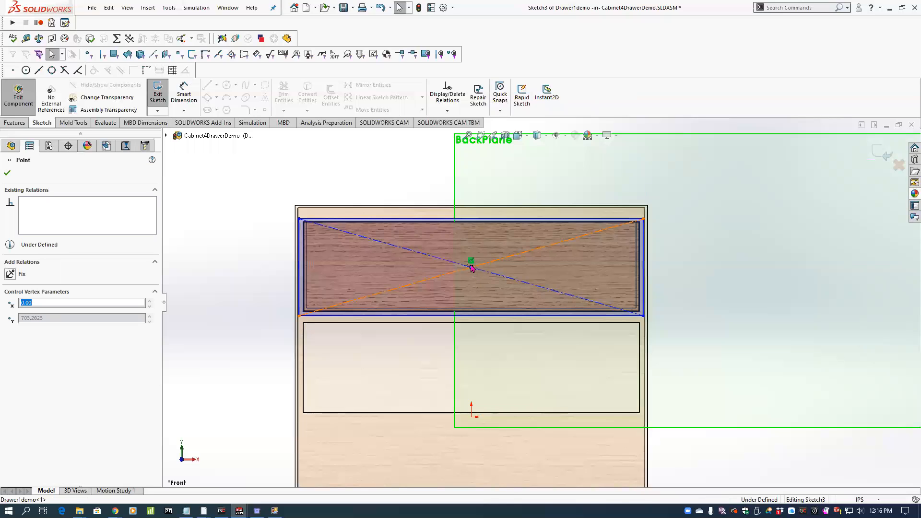
Show all sketches and attach the derived face sketch's centre point to the centre of the TopDrawerFace control sketch.
{"action": "left_click", "coordinate": [132, 8]}
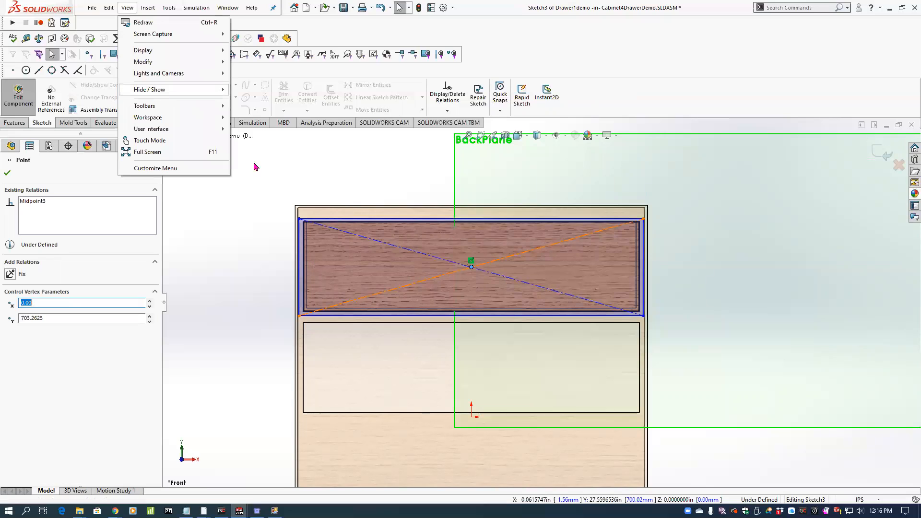
{"action": "mouse_move", "coordinate": [256, 166]}
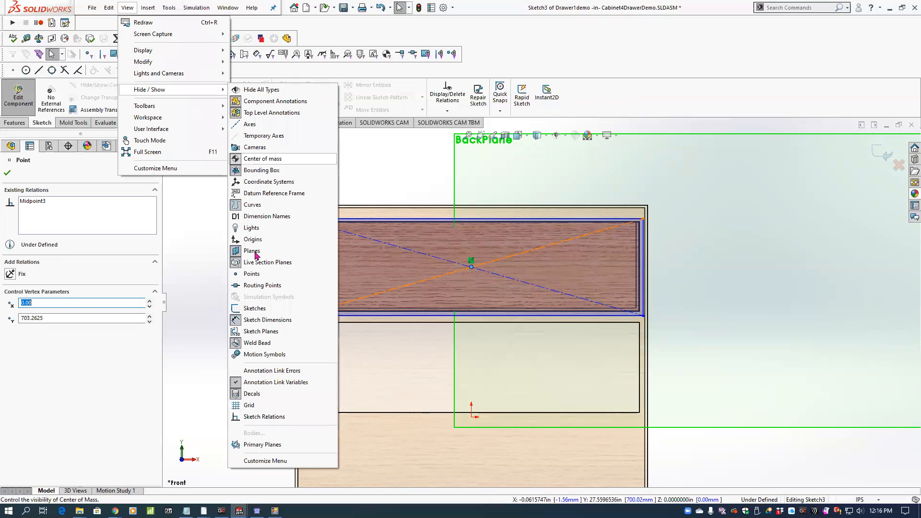
{"action": "left_click", "coordinate": [255, 308]}
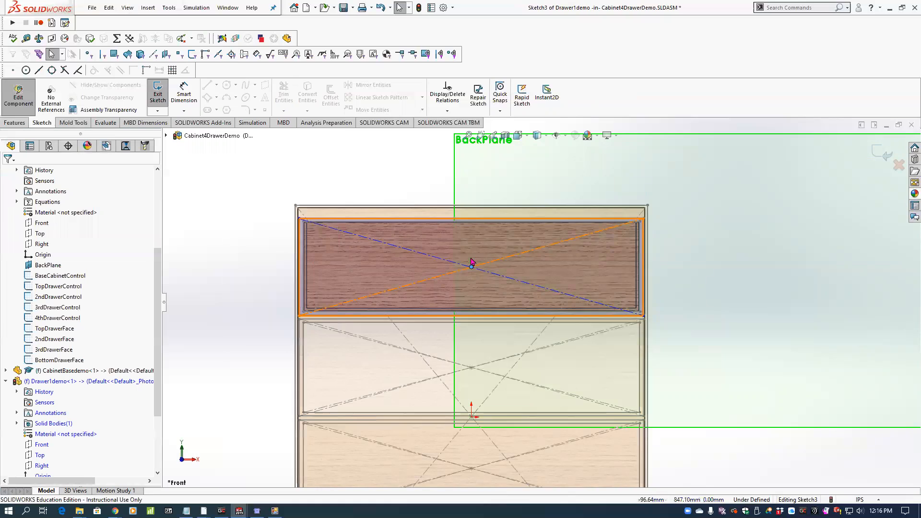
{"action": "scroll", "coordinate": [481, 281], "scroll_direction": "down", "scroll_amount": 3}
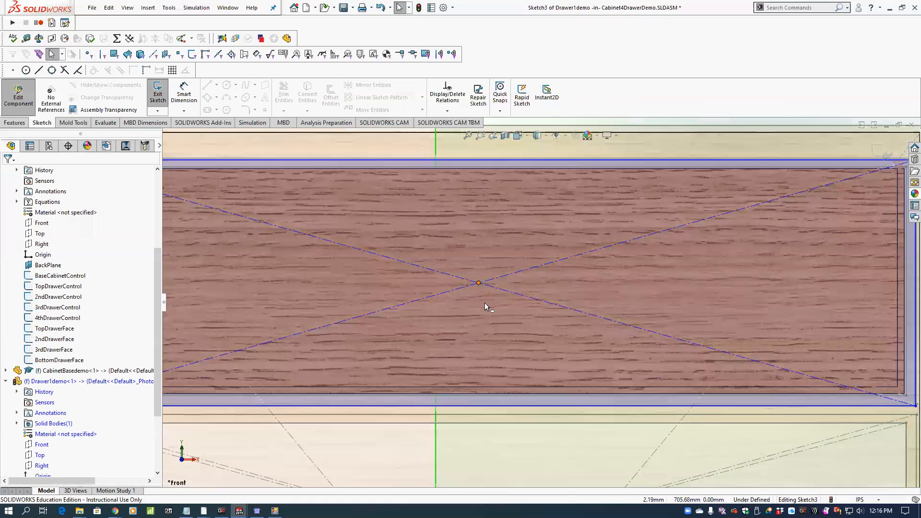
{"action": "left_click", "coordinate": [479, 284]}
{"action": "scroll", "coordinate": [488, 294], "scroll_direction": "up", "scroll_amount": 3}
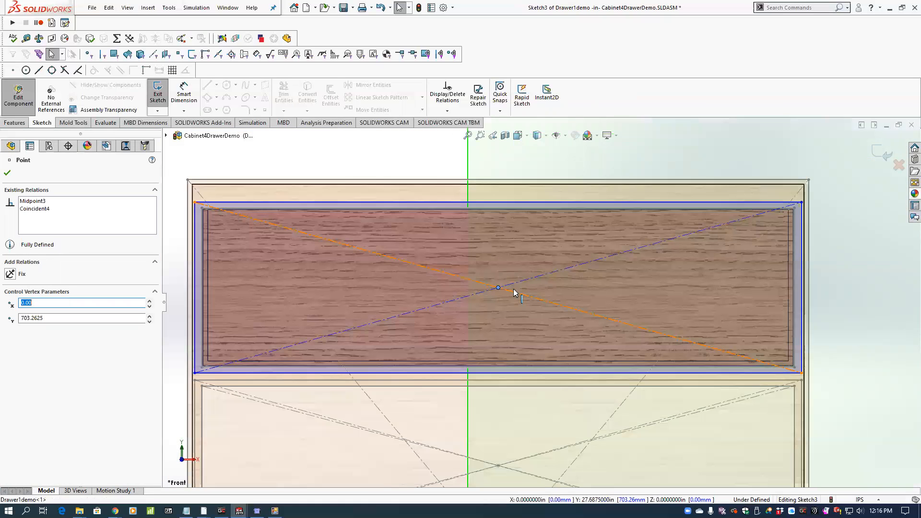
Attach the derived face sketch's upper-right corner to the matching control sketch corner and exit the sketch.
{"action": "scroll", "coordinate": [781, 217], "scroll_direction": "down", "scroll_amount": 3}
{"action": "left_click_drag", "start_coordinate": [607, 275], "coordinate": [607, 275]}
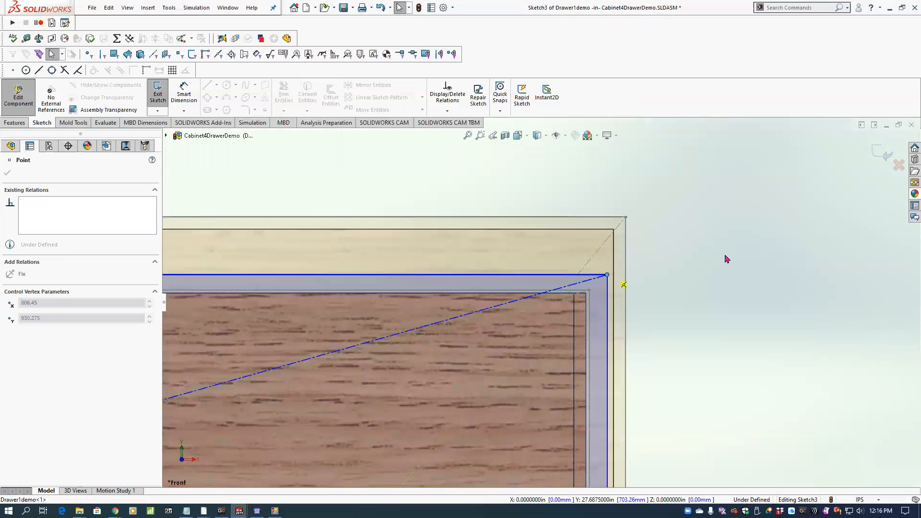
{"action": "key", "text": "Escape"}
{"action": "scroll", "coordinate": [538, 304], "scroll_direction": "up", "scroll_amount": 4}
{"action": "middle_click_drag", "start_coordinate": [475, 252], "coordinate": [431, 290]}
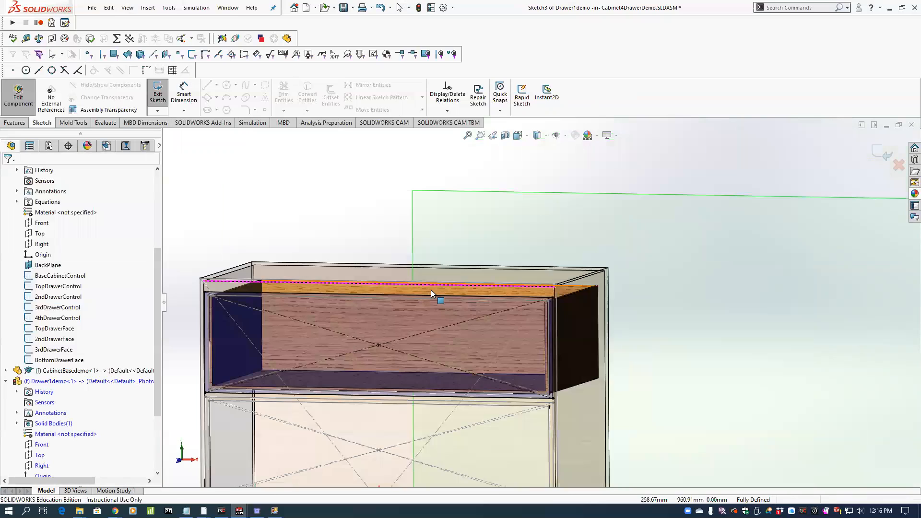
{"action": "scroll", "coordinate": [431, 293], "scroll_direction": "up", "scroll_amount": 3}
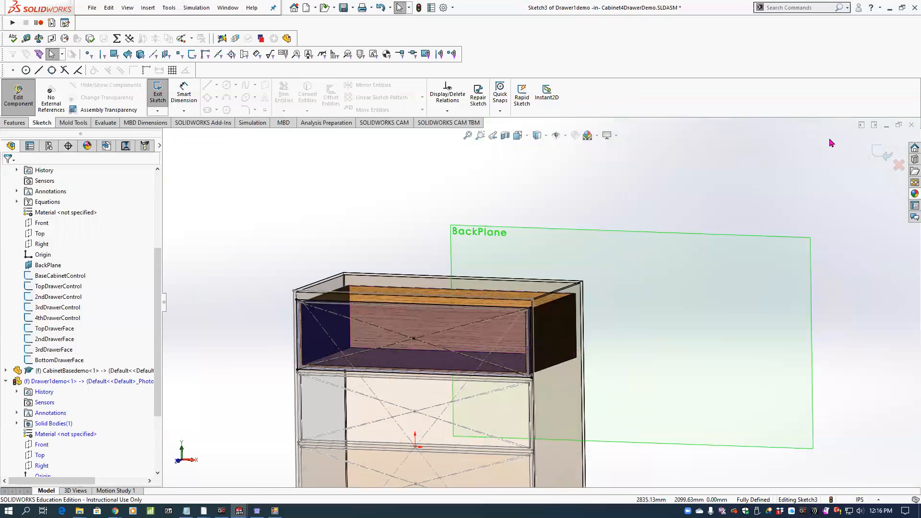
{"action": "left_click", "coordinate": [880, 157]}
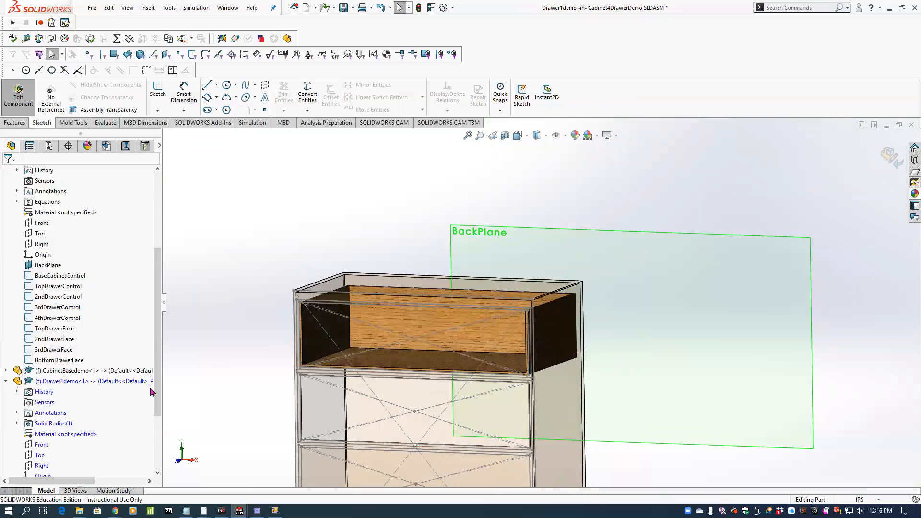
Extrude Drawer1demo's derived face sketch blind by 0.75 in, merged with the drawer body.
{"action": "scroll", "coordinate": [144, 398], "scroll_direction": "down", "scroll_amount": 3}
{"action": "left_click", "coordinate": [65, 425]}
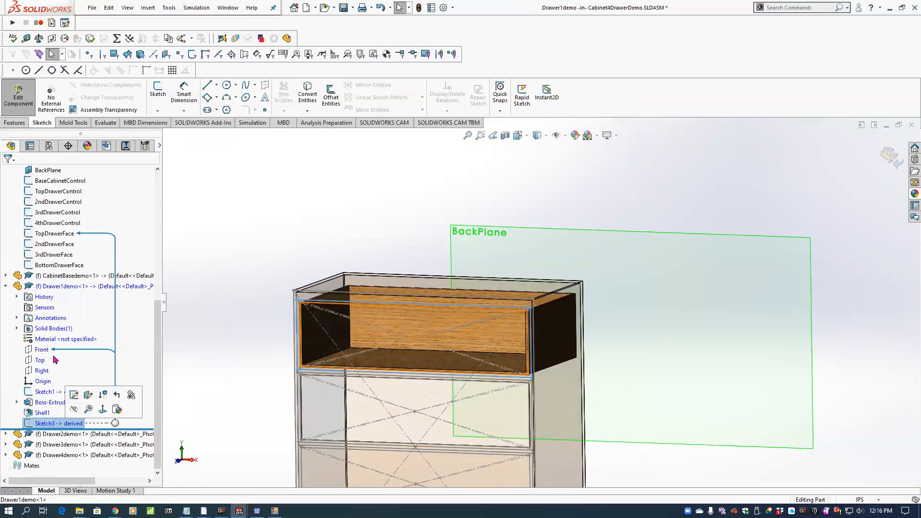
{"action": "left_click", "coordinate": [14, 123]}
{"action": "left_click", "coordinate": [166, 98]}
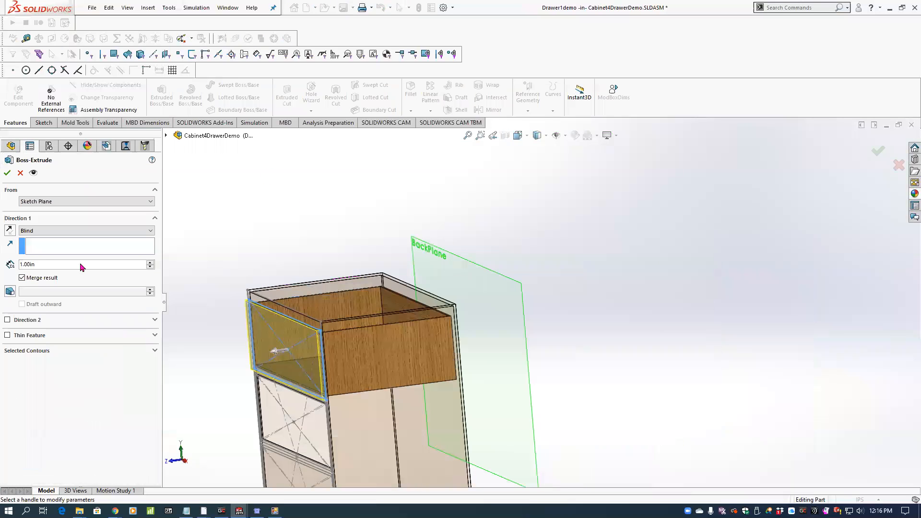
{"action": "left_click", "coordinate": [42, 263]}
{"action": "key", "text": "BackSpace"}
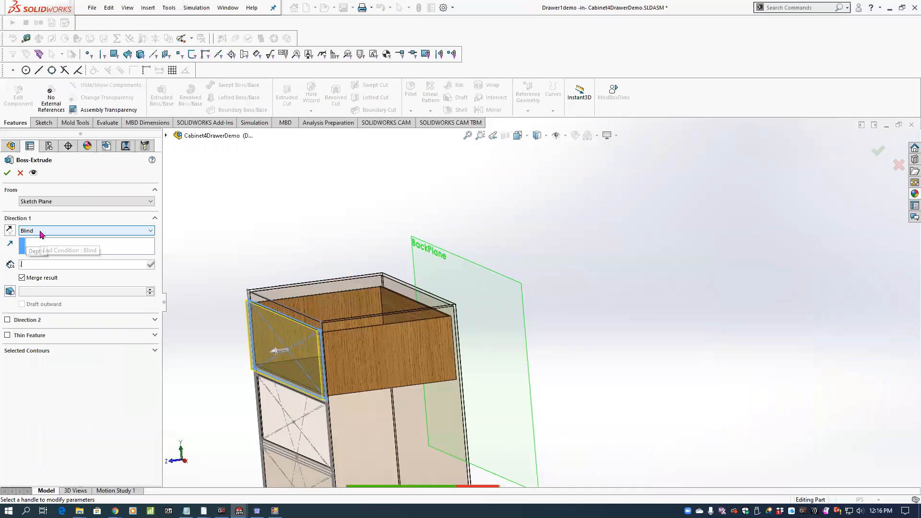
{"action": "type", "text": ".75in"}
{"action": "key", "text": "Return"}
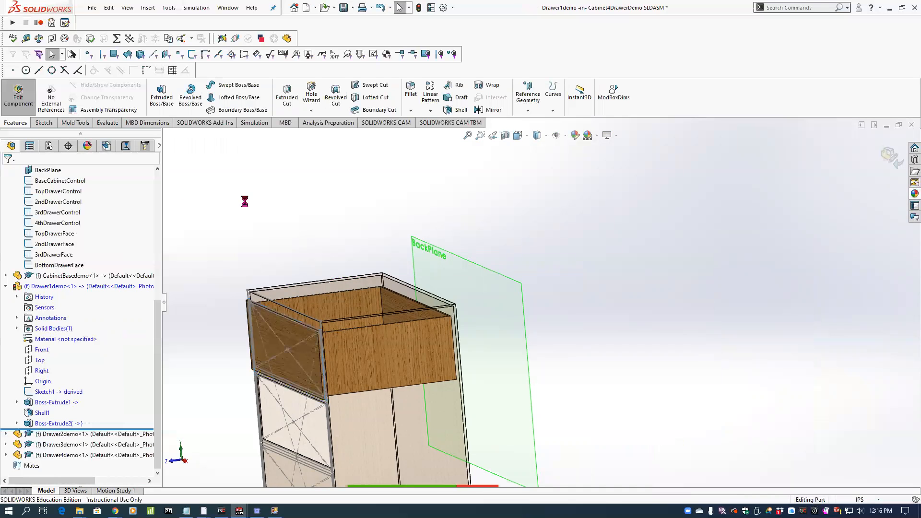
Finish editing Drawer1demo in context and hide all planes and sketches in the cabinet assembly.
{"action": "middle_click_drag", "start_coordinate": [308, 233], "coordinate": [358, 235]}
{"action": "left_click", "coordinate": [889, 162]}
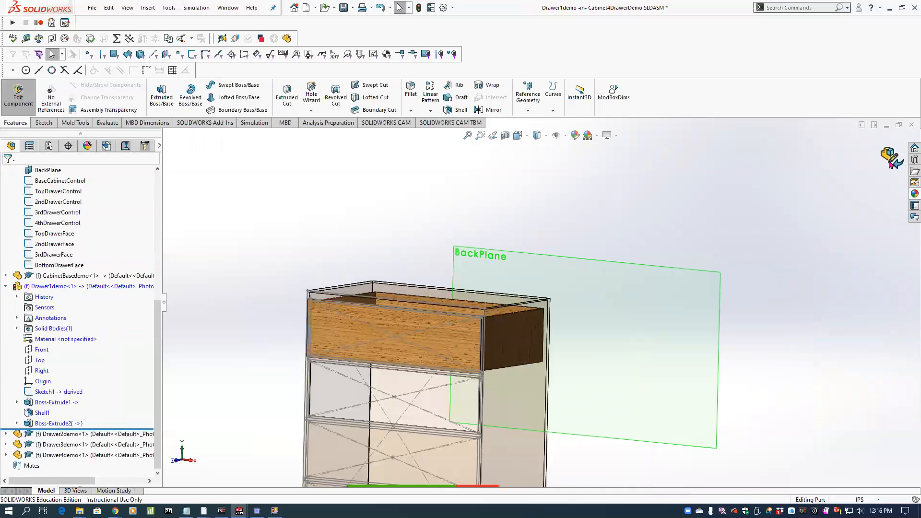
{"action": "scroll", "coordinate": [537, 296], "scroll_direction": "up", "scroll_amount": 4}
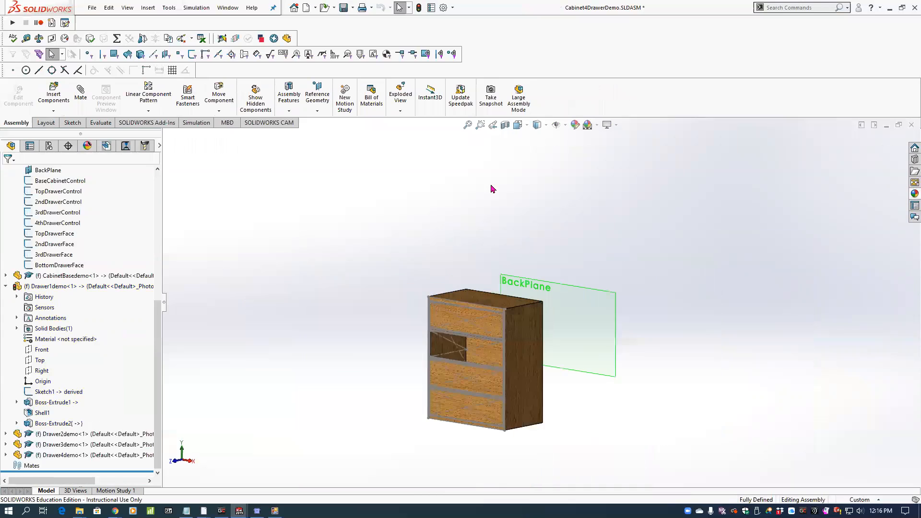
{"action": "left_click", "coordinate": [128, 8]}
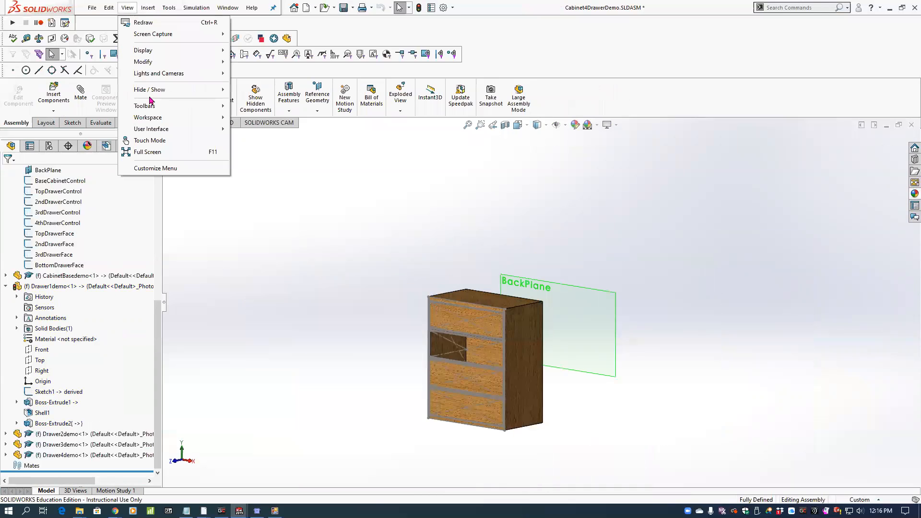
{"action": "left_click", "coordinate": [246, 93]}
{"action": "scroll", "coordinate": [472, 278], "scroll_direction": "down", "scroll_amount": 4}
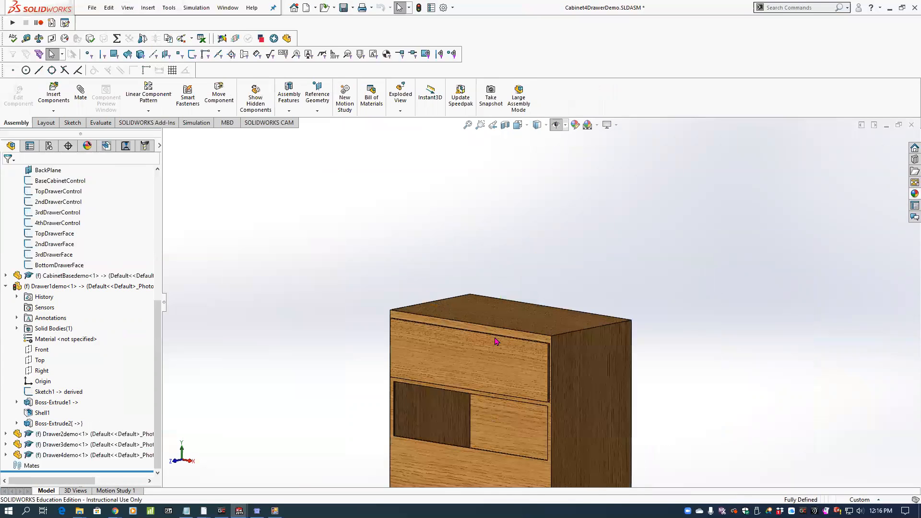
{"action": "scroll", "coordinate": [520, 345], "scroll_direction": "up", "scroll_amount": 1}
{"action": "middle_click_drag", "start_coordinate": [526, 349], "coordinate": [520, 346]}
{"action": "scroll", "coordinate": [551, 342], "scroll_direction": "down", "scroll_amount": 3}
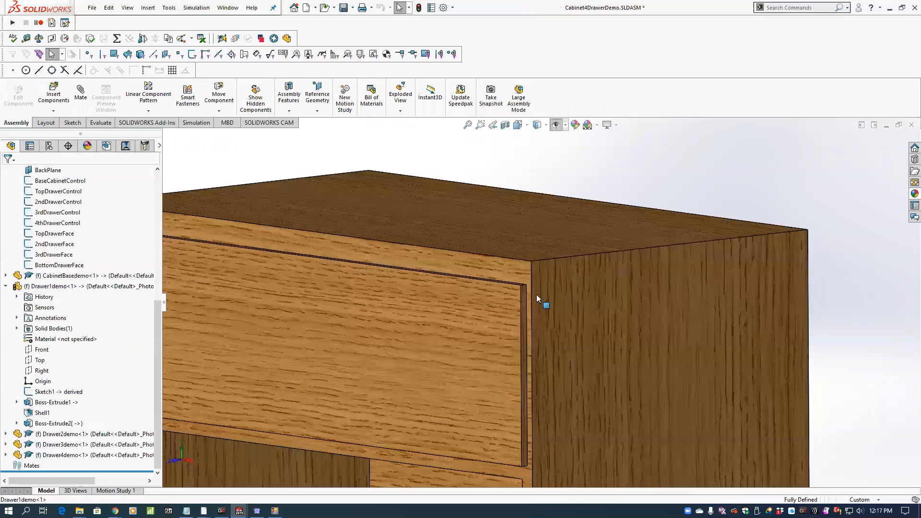
{"action": "scroll", "coordinate": [539, 304], "scroll_direction": "up", "scroll_amount": 3}
{"action": "middle_click_drag", "start_coordinate": [539, 308], "coordinate": [532, 282]}
Switch to ChestofDrawersASM.SLDASM and examine the finished chest's chamfered drawer faces, handles and overhanging top plate.
{"action": "left_click", "coordinate": [231, 9]}
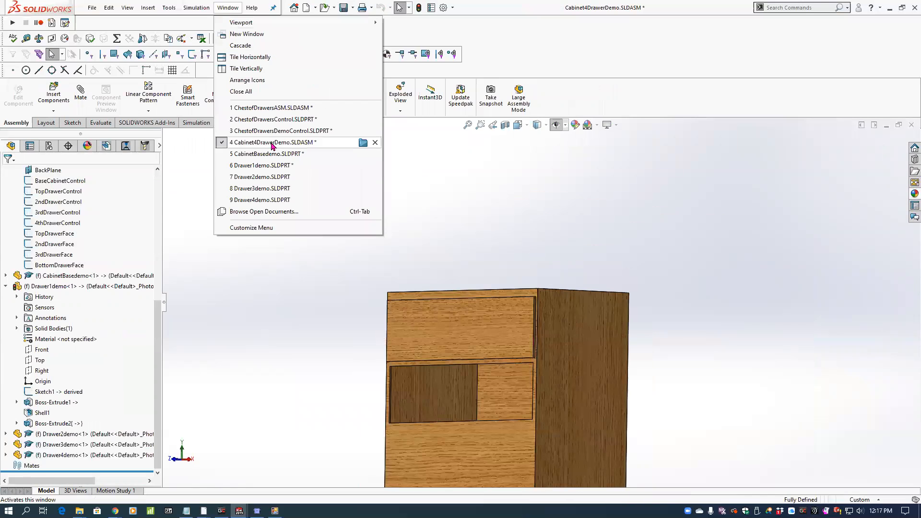
{"action": "left_click", "coordinate": [271, 109]}
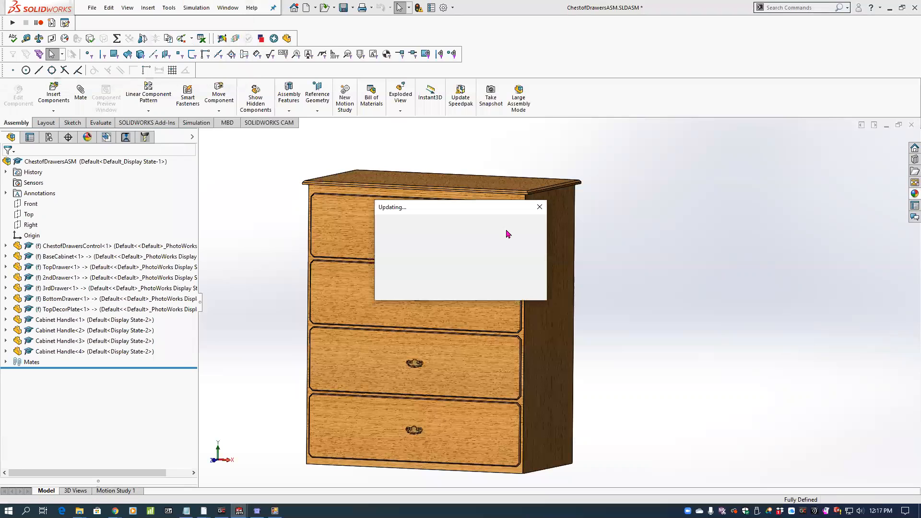
{"action": "scroll", "coordinate": [509, 230], "scroll_direction": "down", "scroll_amount": 3}
{"action": "scroll", "coordinate": [563, 214], "scroll_direction": "down", "scroll_amount": 4}
{"action": "middle_click_drag", "start_coordinate": [564, 214], "coordinate": [525, 226]}
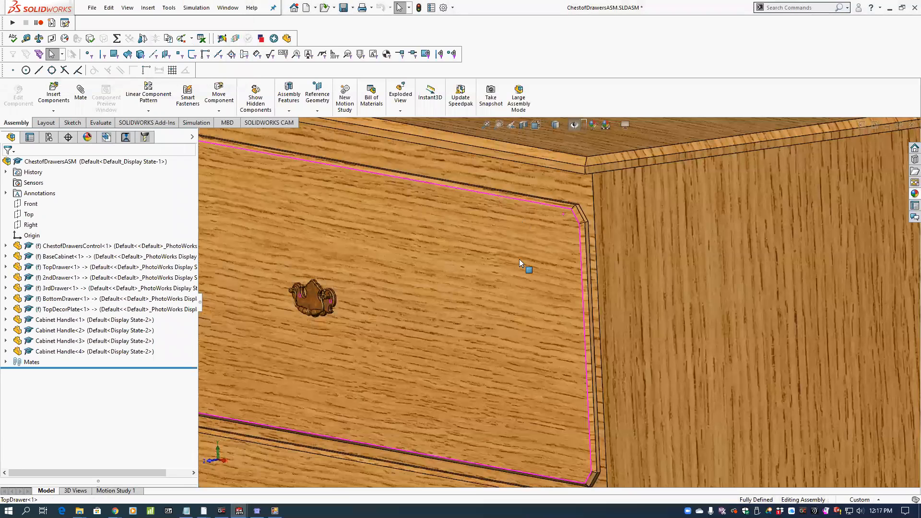
{"action": "scroll", "coordinate": [519, 263], "scroll_direction": "up", "scroll_amount": 2}
{"action": "scroll", "coordinate": [542, 196], "scroll_direction": "up", "scroll_amount": 5}
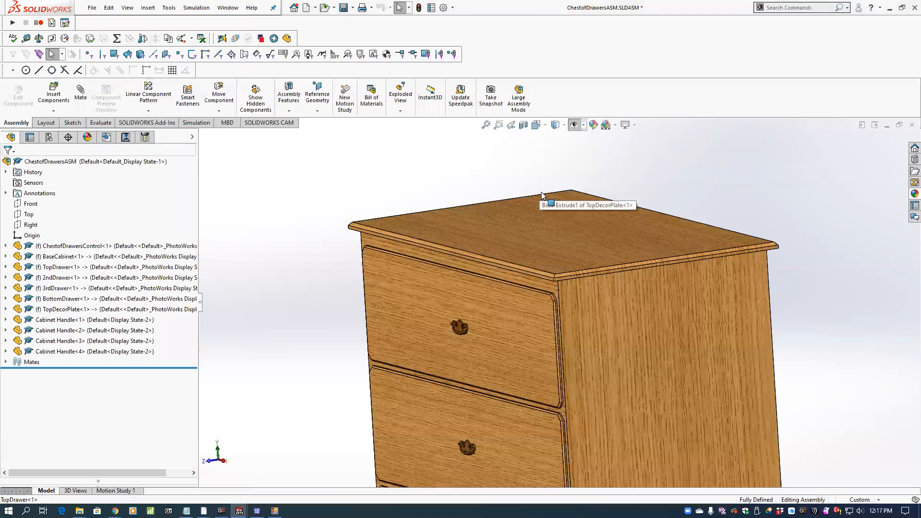
{"action": "scroll", "coordinate": [612, 306], "scroll_direction": "up", "scroll_amount": 2}
{"action": "scroll", "coordinate": [616, 334], "scroll_direction": "up", "scroll_amount": 4}
{"action": "middle_click_drag", "start_coordinate": [607, 334], "coordinate": [583, 320]}
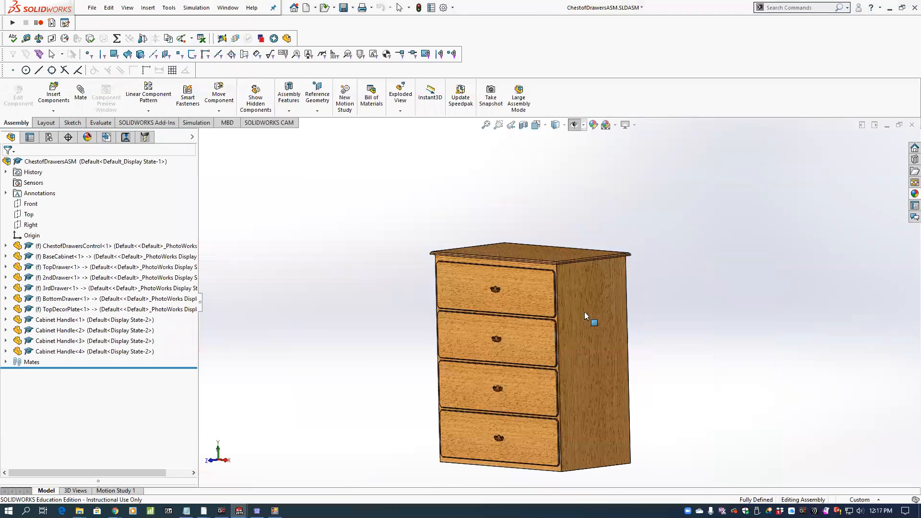
{"action": "scroll", "coordinate": [584, 315], "scroll_direction": "down", "scroll_amount": 2}
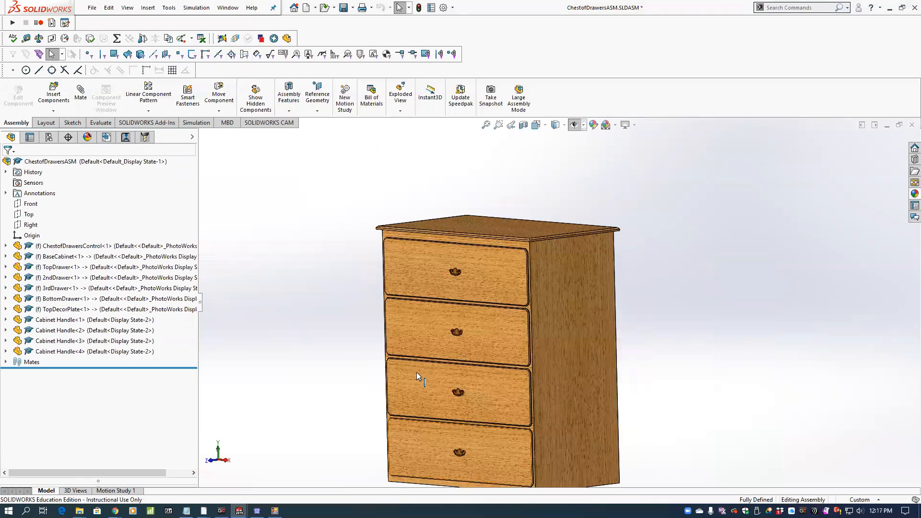
Run the cabinet assignment macro, view its Cabinet Variables form beside the chest, and exit the form.
{"action": "left_click", "coordinate": [27, 39]}
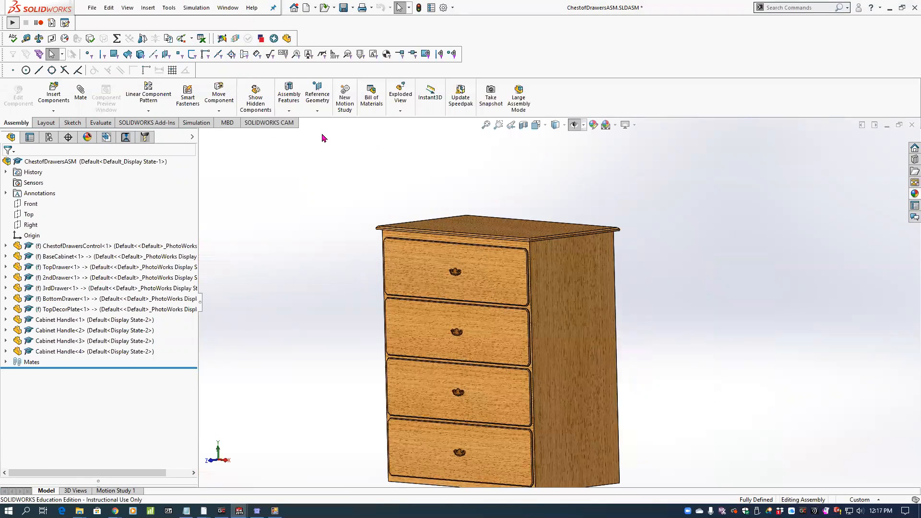
{"action": "left_click", "coordinate": [527, 101]}
{"action": "left_click", "coordinate": [836, 441]}
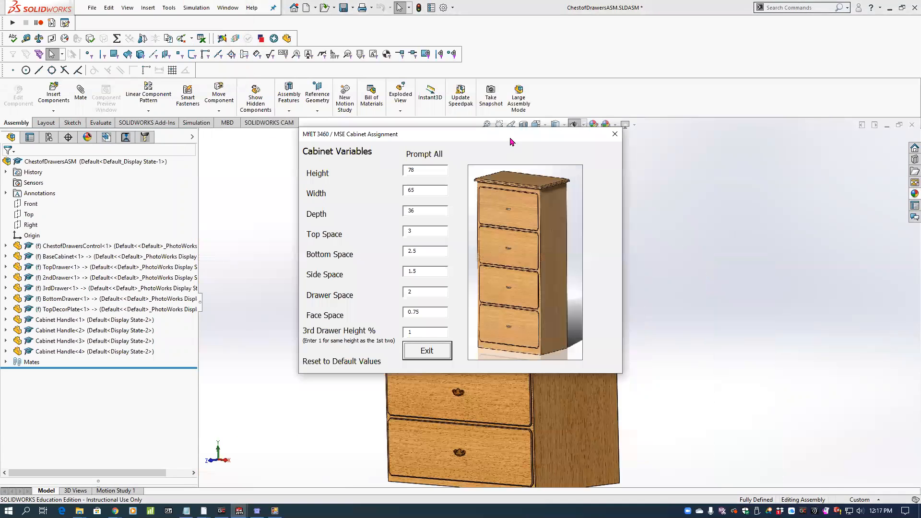
{"action": "left_click_drag", "start_coordinate": [512, 142], "coordinate": [824, 147]}
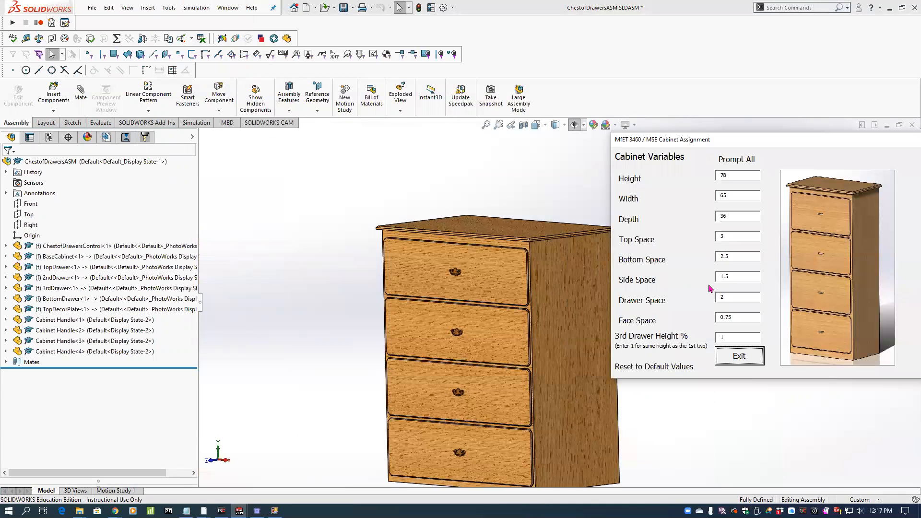
{"action": "left_click", "coordinate": [740, 356]}
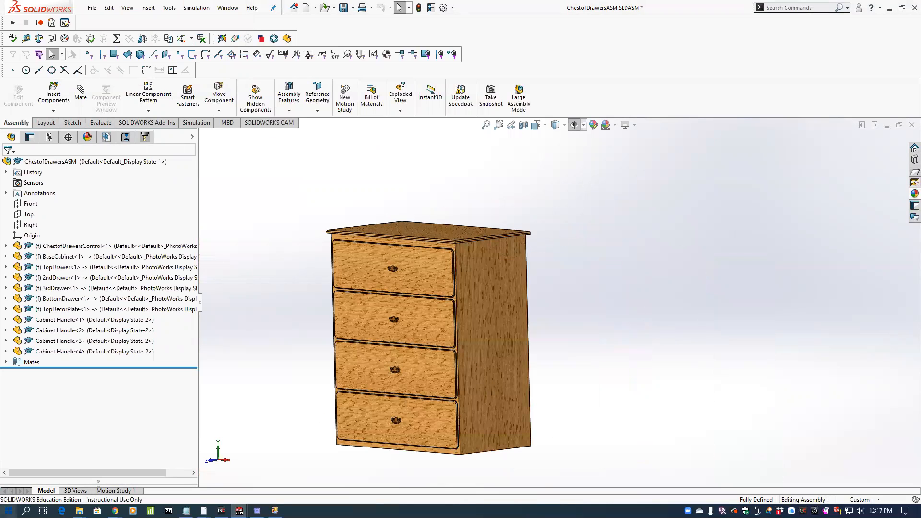
Switch to Notepad and open CabinetGlobalVars.txt from the Assignment5 Cabinet folder in Assignments_F2019.
{"action": "left_click", "coordinate": [9, 510]}
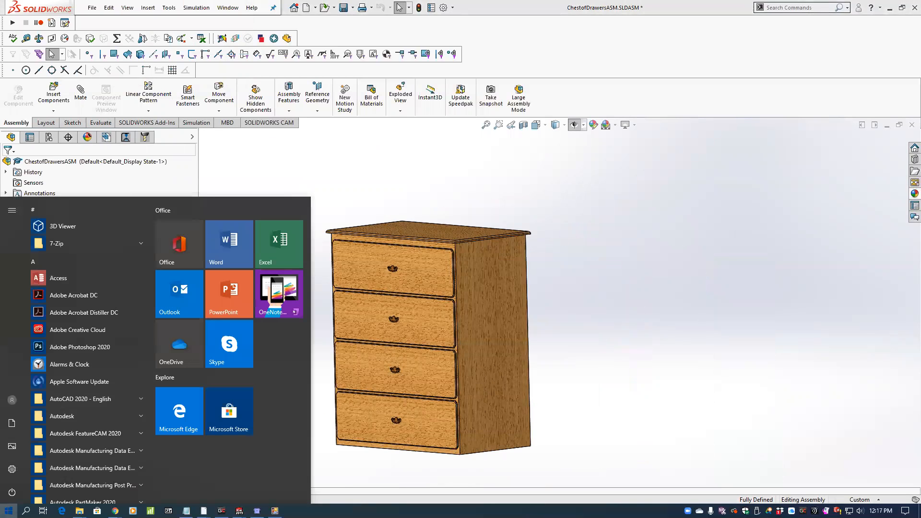
{"action": "type", "text": "not"}
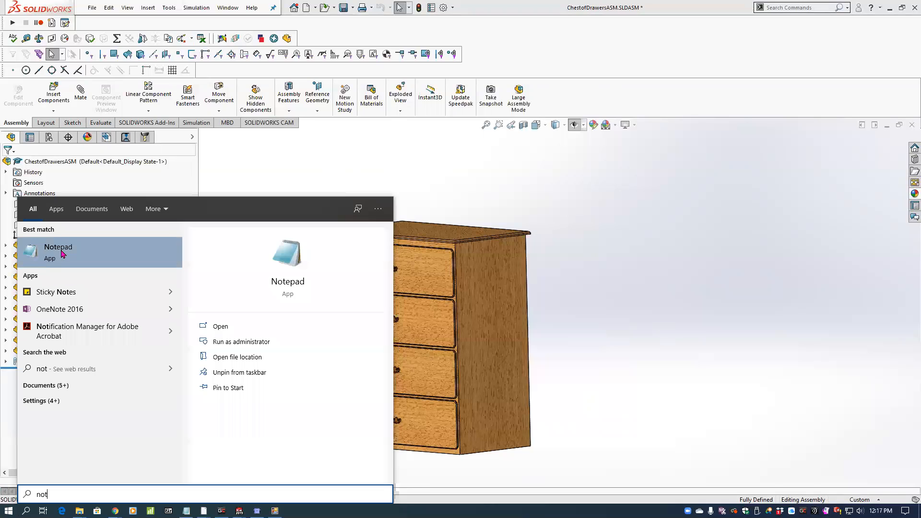
{"action": "left_click", "coordinate": [61, 254]}
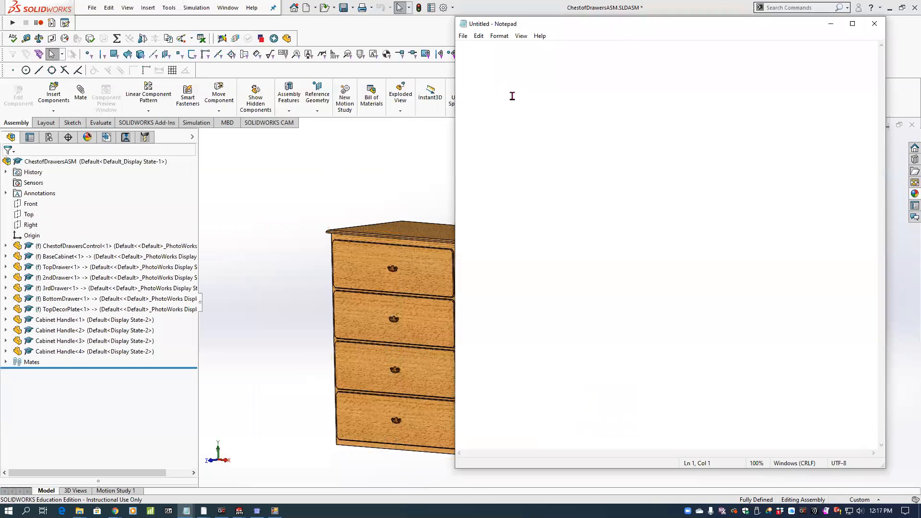
{"action": "left_click", "coordinate": [463, 37]}
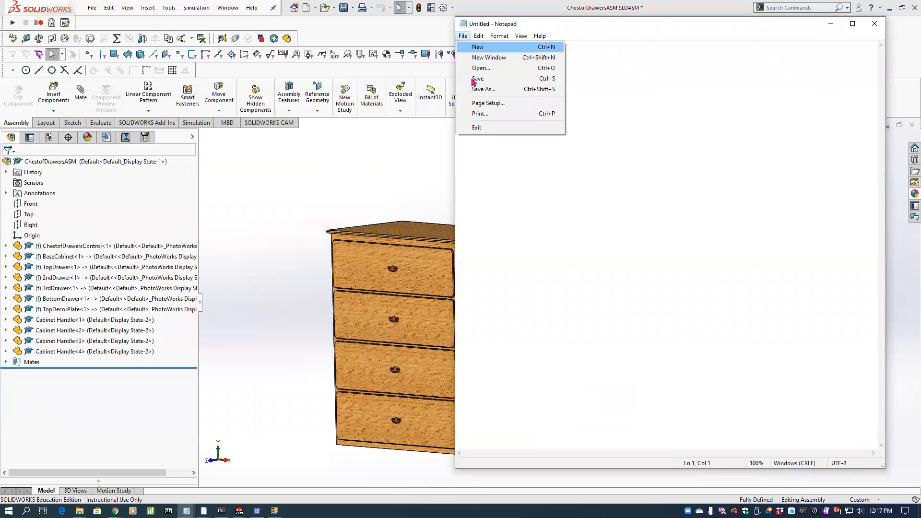
{"action": "left_click", "coordinate": [475, 69]}
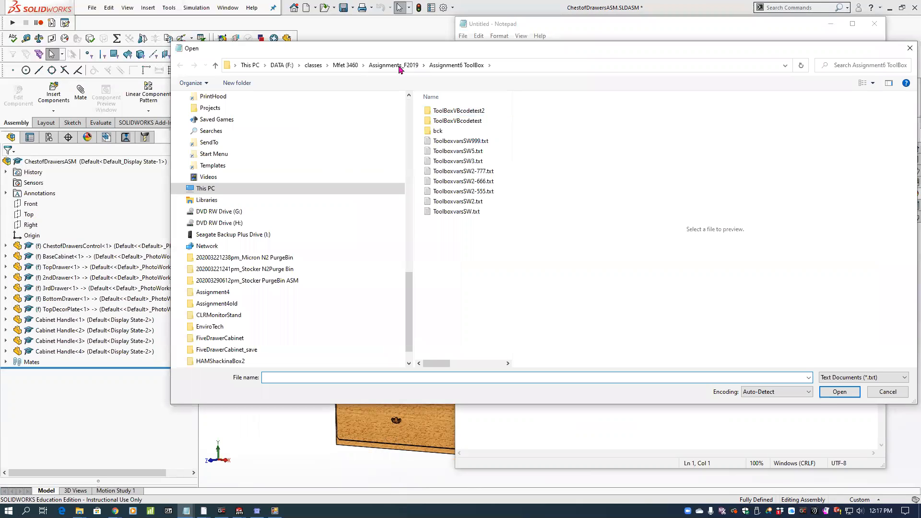
{"action": "left_click", "coordinate": [398, 67]}
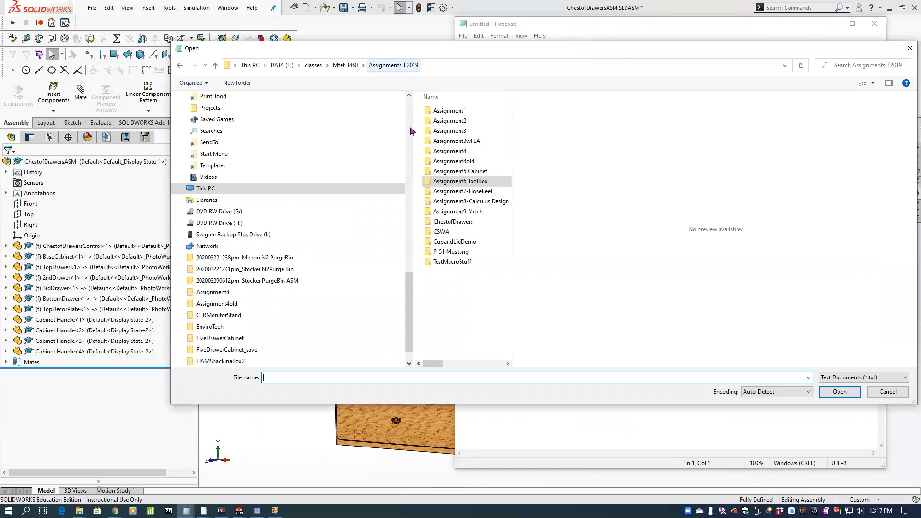
{"action": "double_click", "coordinate": [458, 171]}
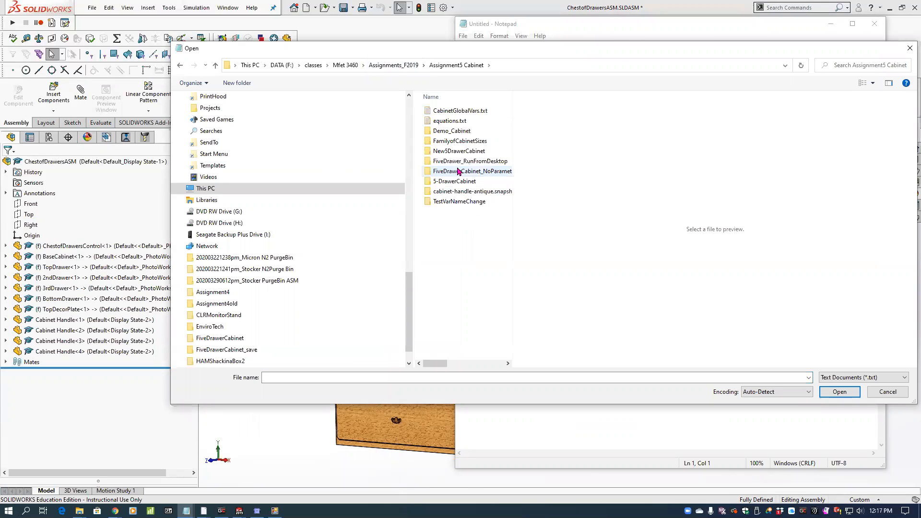
{"action": "left_click", "coordinate": [460, 111]}
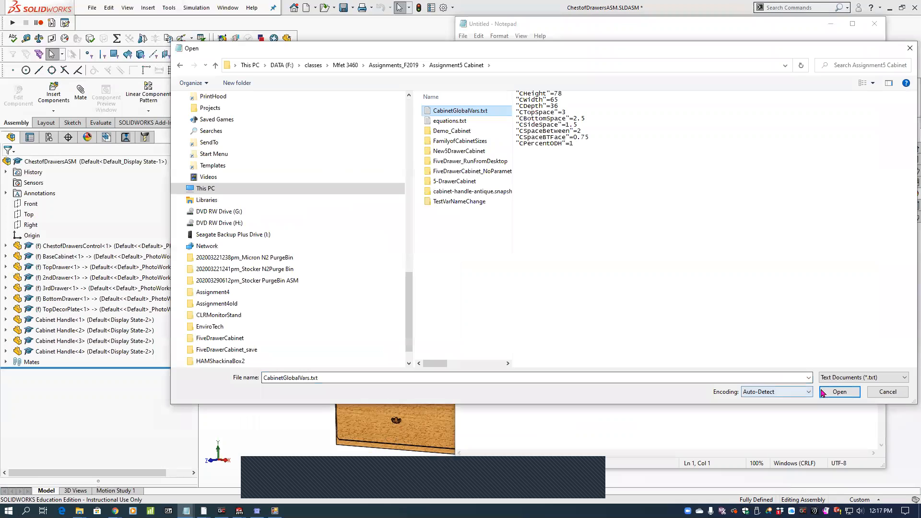
{"action": "left_click", "coordinate": [839, 391]}
Set CHeight to 62, CWidth to 36 and CDepth to 24 in CabinetGlobalVars.txt and save the file.
{"action": "left_click_drag", "start_coordinate": [602, 25], "coordinate": [649, 94]}
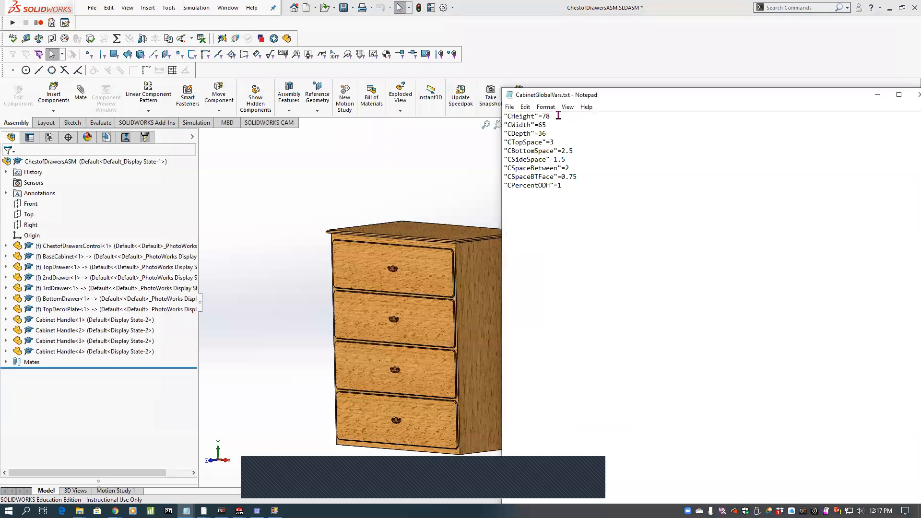
{"action": "left_click_drag", "start_coordinate": [550, 117], "coordinate": [545, 119]}
{"action": "type", "text": "62"}
{"action": "left_click_drag", "start_coordinate": [546, 125], "coordinate": [540, 125]}
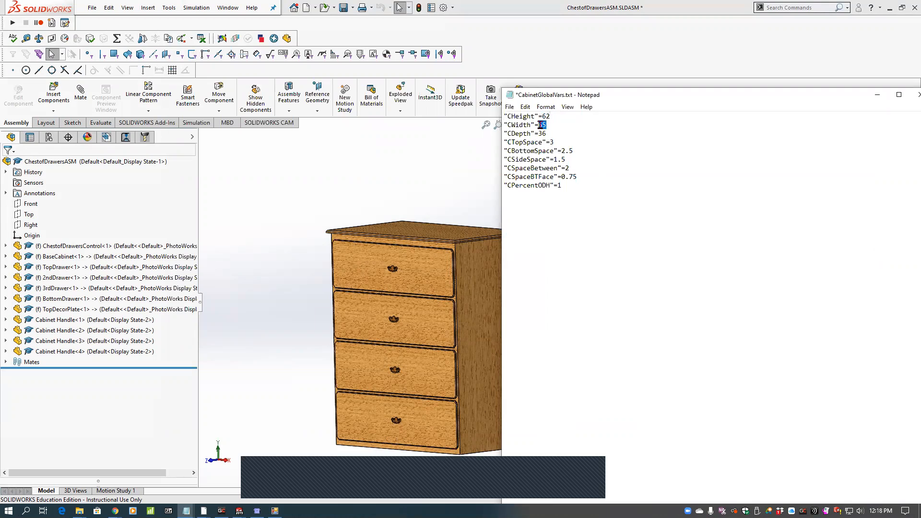
{"action": "type", "text": "36"}
{"action": "left_click_drag", "start_coordinate": [547, 133], "coordinate": [538, 134]}
{"action": "type", "text": "24"}
{"action": "left_click", "coordinate": [510, 107]}
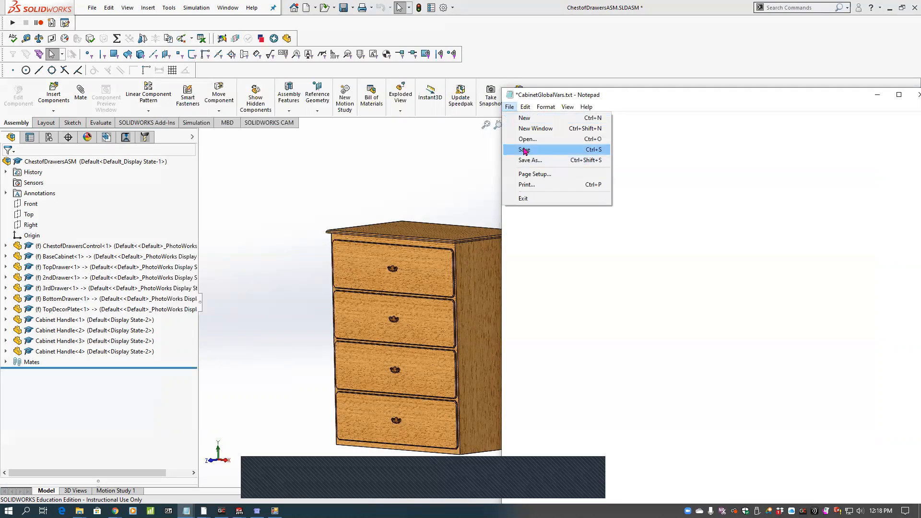
{"action": "left_click", "coordinate": [523, 149]}
Switch back to SOLIDWORKS, rebuild the chest assembly with the edited variables file and inspect the resized chest.
{"action": "left_click", "coordinate": [449, 171]}
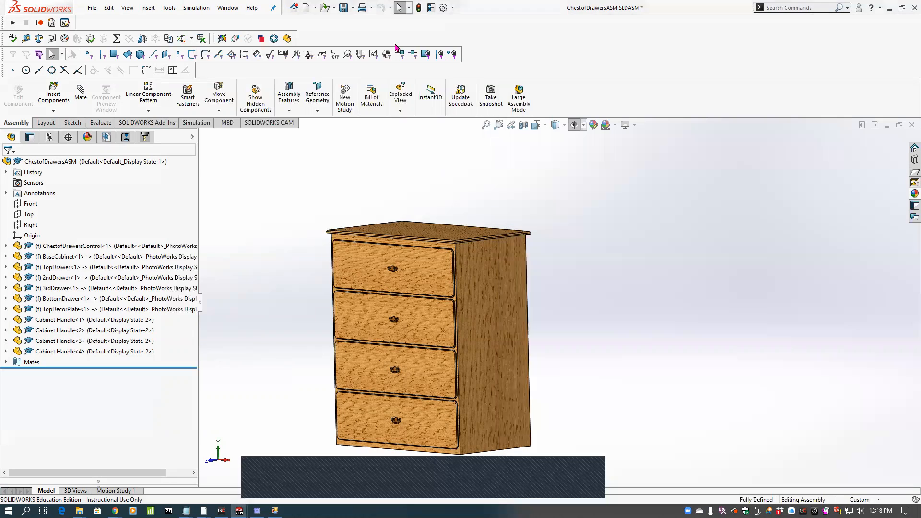
{"action": "left_click", "coordinate": [419, 7]}
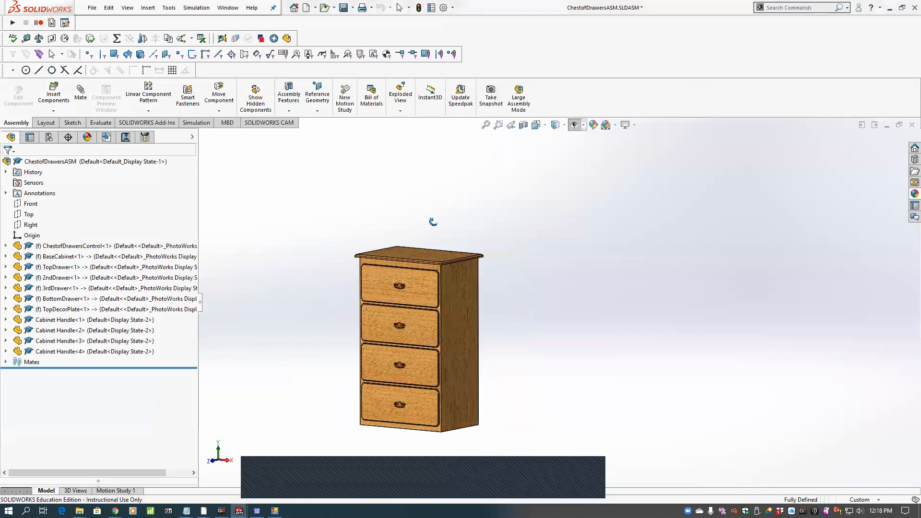
{"action": "scroll", "coordinate": [437, 328], "scroll_direction": "down", "scroll_amount": 2}
{"action": "scroll", "coordinate": [437, 328], "scroll_direction": "up", "scroll_amount": 3}
{"action": "scroll", "coordinate": [508, 356], "scroll_direction": "down", "scroll_amount": 1}
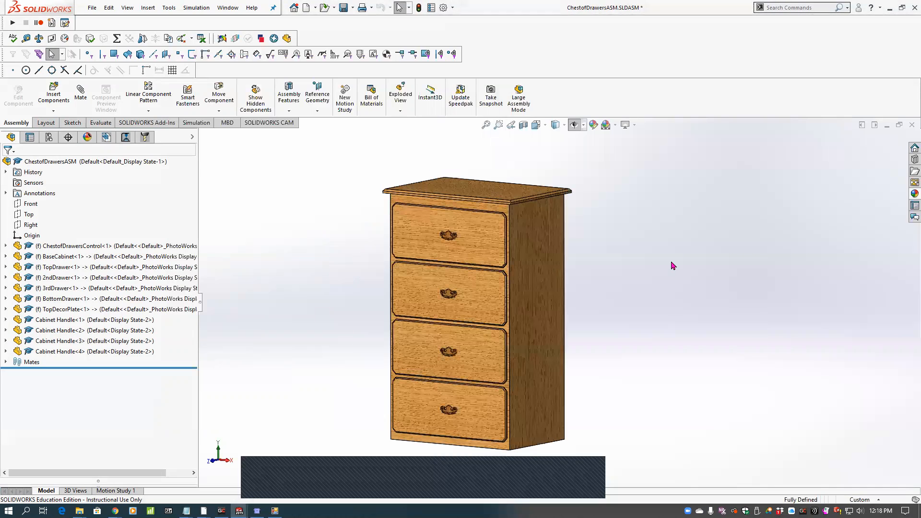
{"action": "middle_click_drag", "start_coordinate": [662, 260], "coordinate": [640, 255]}
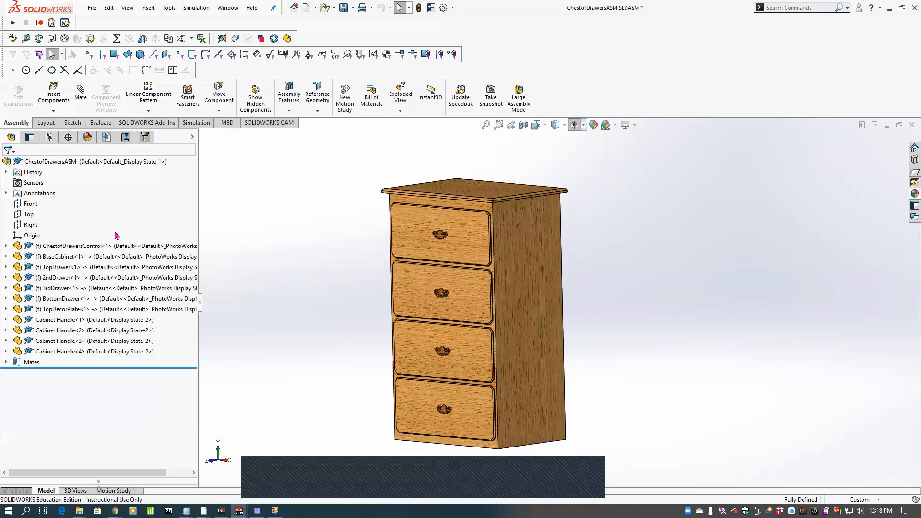
Edit ChestofDrawersControl in context, review its linked global variables and equations without changes, and return to the assembly.
{"action": "left_click", "coordinate": [101, 245]}
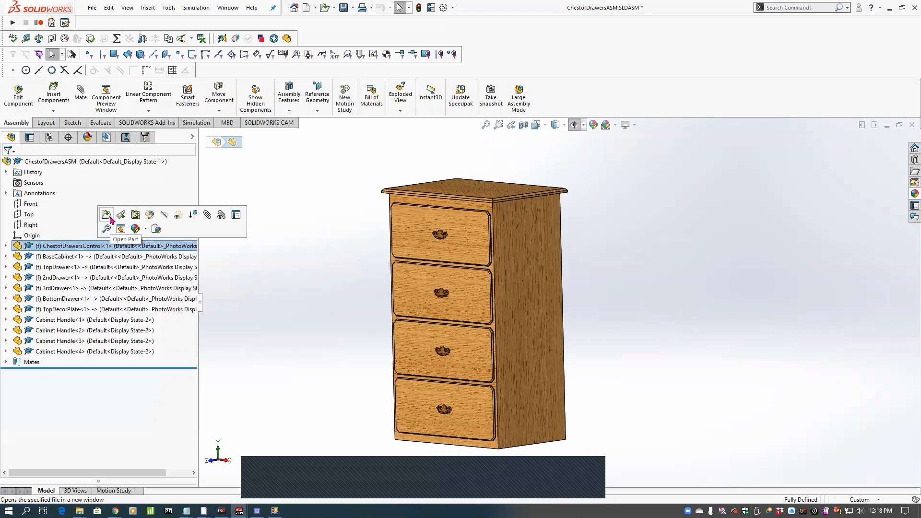
{"action": "left_click", "coordinate": [150, 214]}
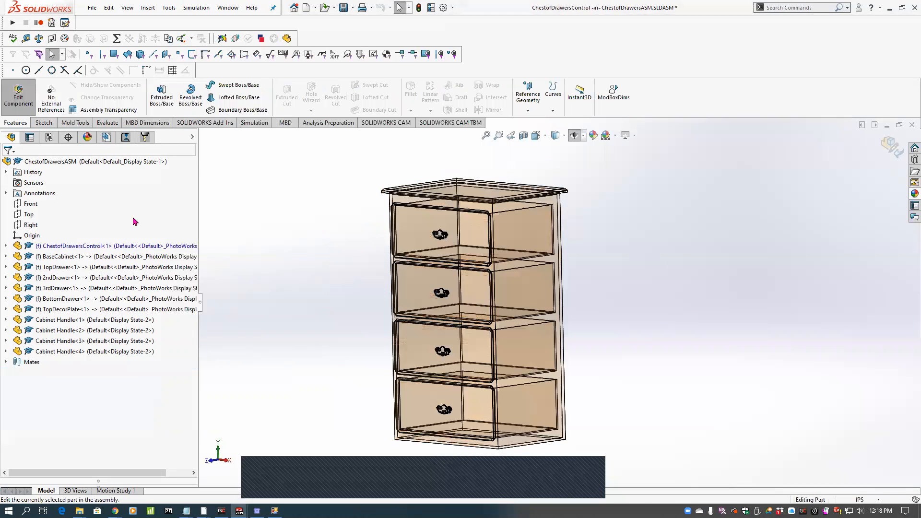
{"action": "left_click", "coordinate": [116, 38]}
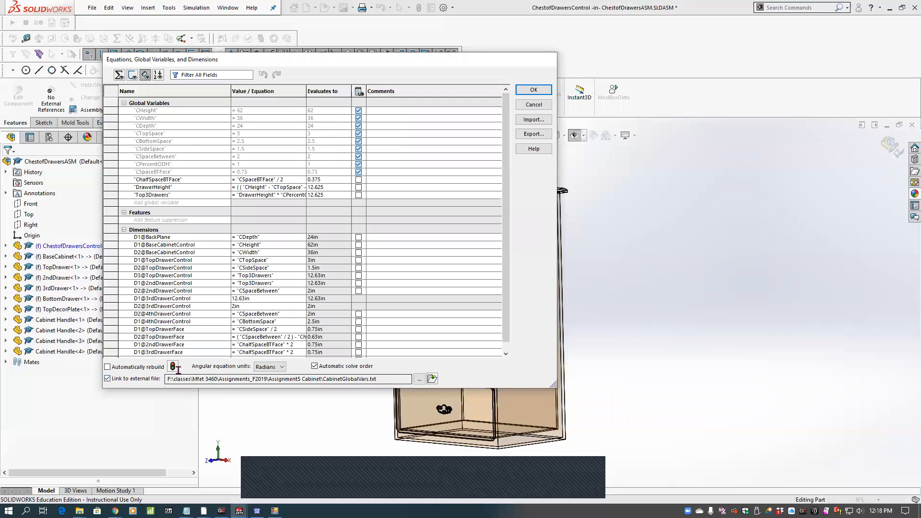
{"action": "left_click", "coordinate": [533, 105]}
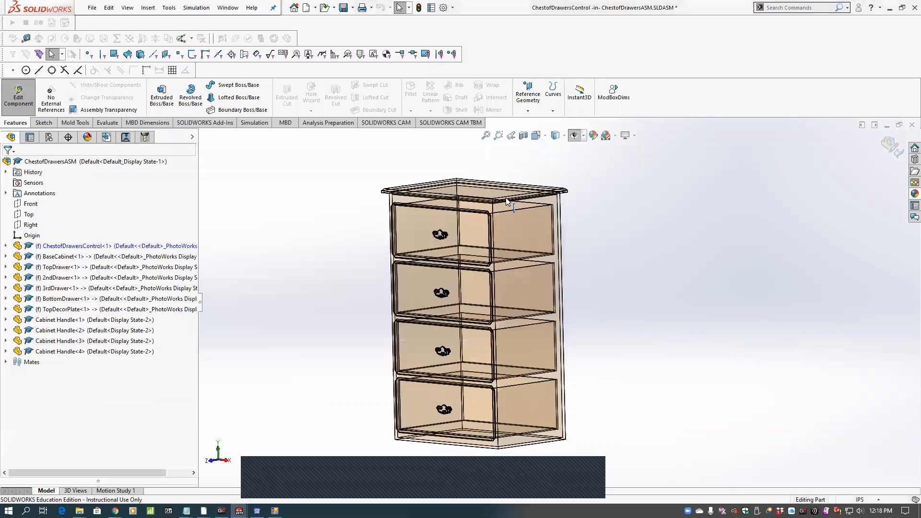
{"action": "left_click", "coordinate": [891, 146]}
{"action": "middle_click_drag", "start_coordinate": [520, 179], "coordinate": [527, 183]}
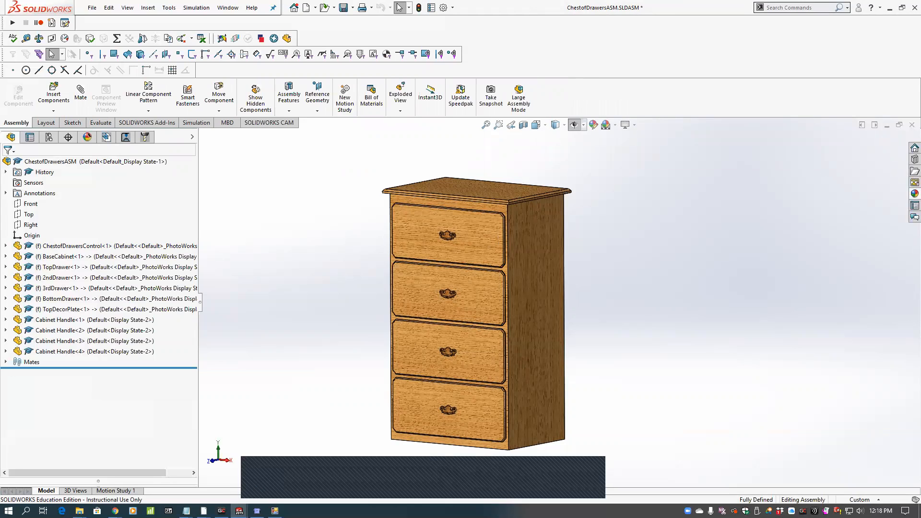
{"action": "mouse_move", "coordinate": [257, 511]}
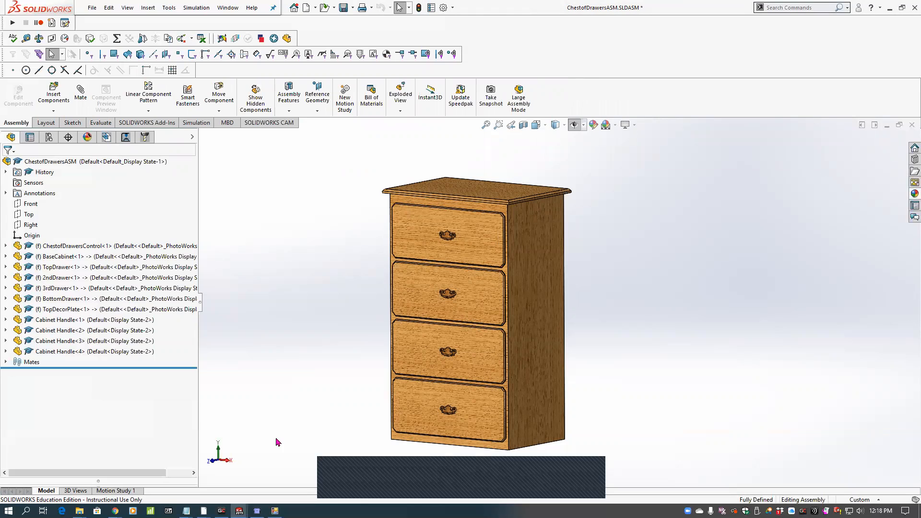
{"action": "left_click", "coordinate": [345, 8]}
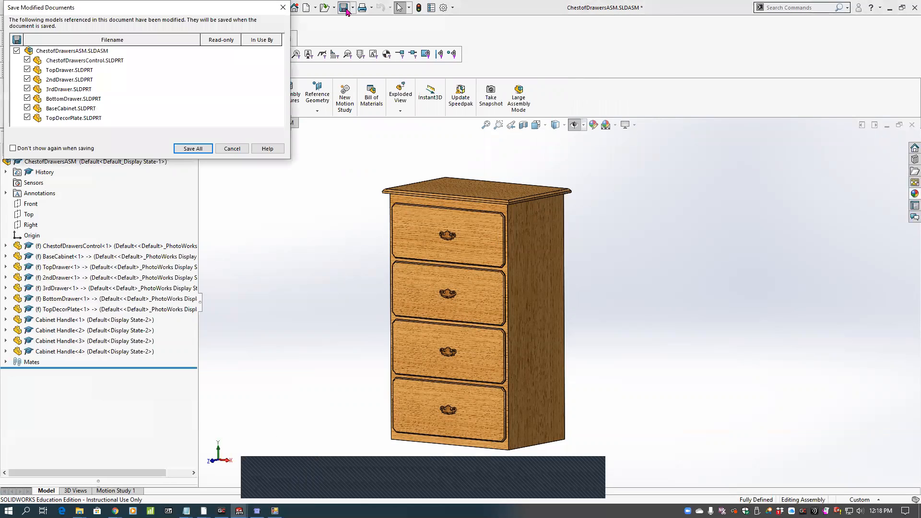
{"action": "left_click", "coordinate": [231, 149]}
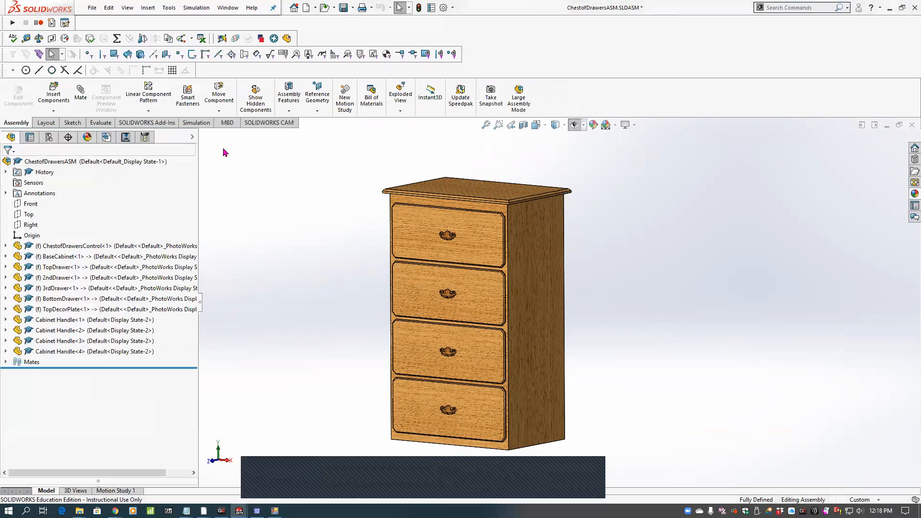
{"action": "left_click", "coordinate": [108, 7]}
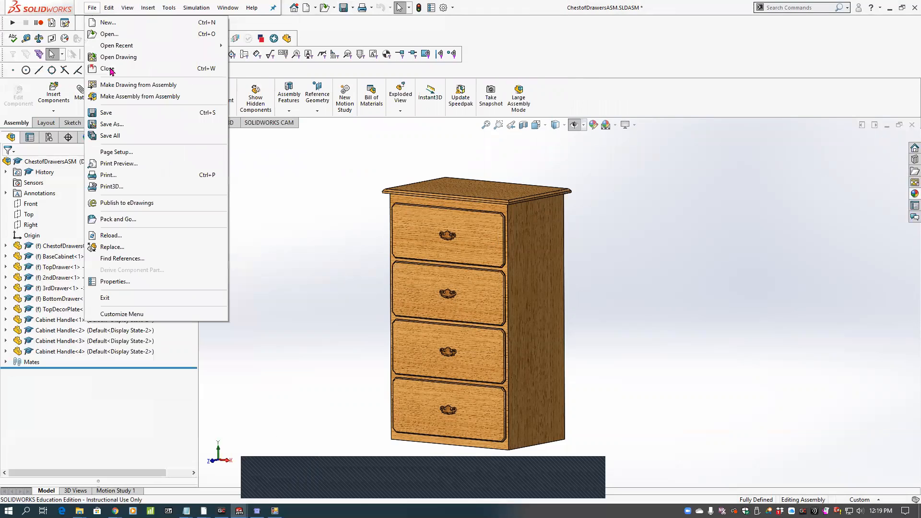
{"action": "left_click", "coordinate": [115, 36]}
{"action": "left_click_drag", "start_coordinate": [476, 291], "coordinate": [471, 90]}
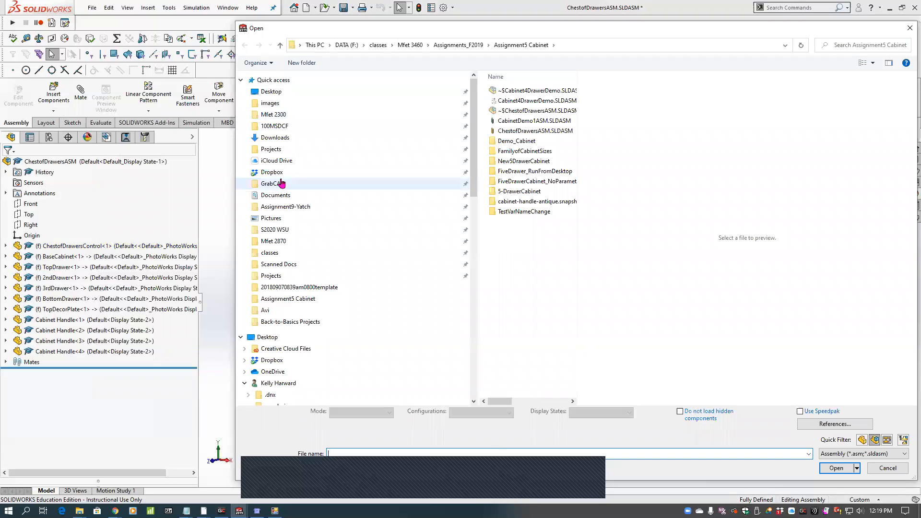
{"action": "left_click", "coordinate": [281, 183]}
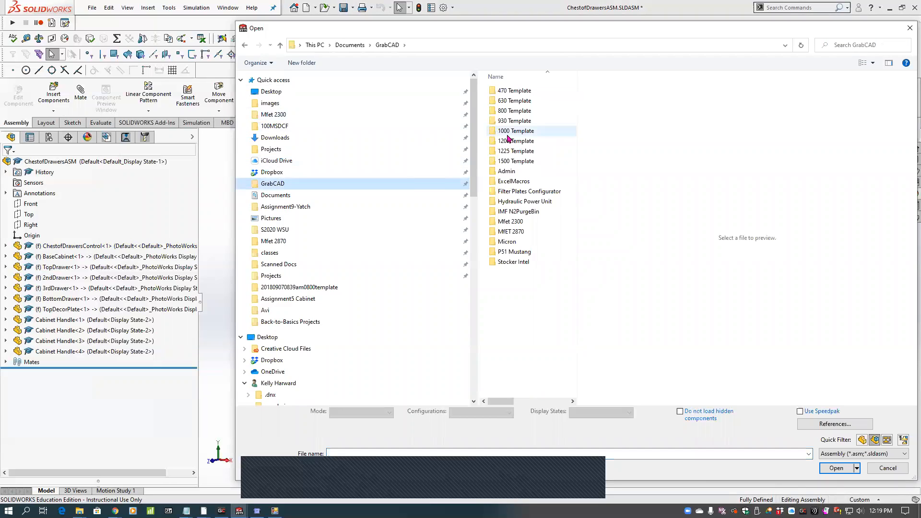
{"action": "double_click", "coordinate": [514, 111]}
{"action": "double_click", "coordinate": [513, 101]}
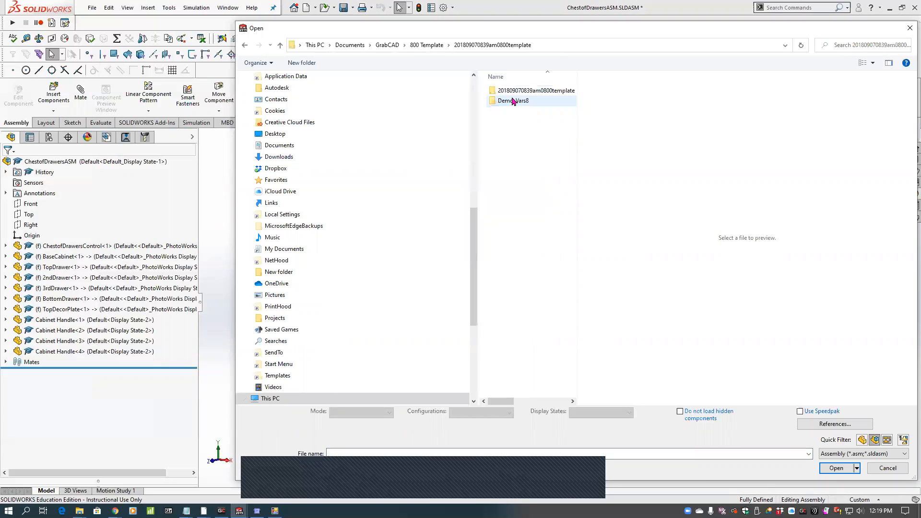
{"action": "double_click", "coordinate": [514, 91]}
{"action": "left_click", "coordinate": [514, 92]}
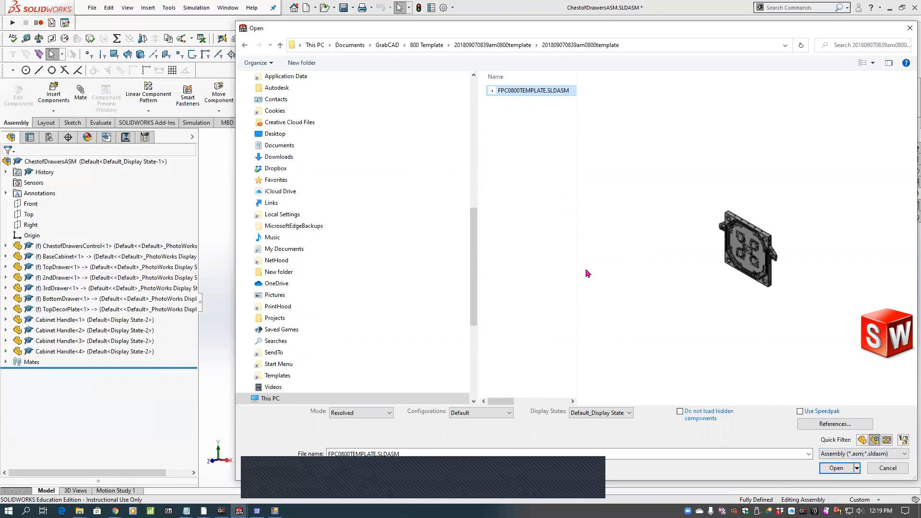
{"action": "left_click", "coordinate": [834, 468]}
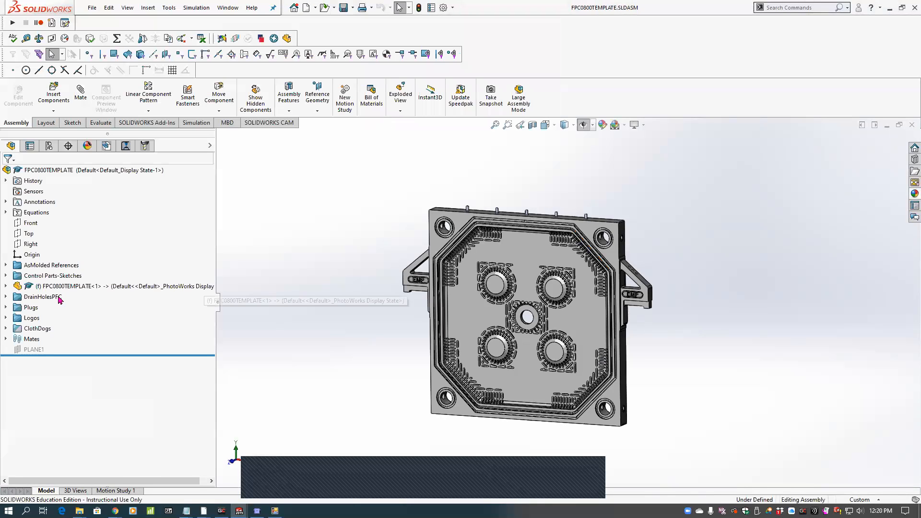
Open the FPC0800ControlSkch part from the assembly's Control Parts-Sketches folder in its own window.
{"action": "left_click", "coordinate": [7, 276]}
{"action": "left_click", "coordinate": [75, 286]}
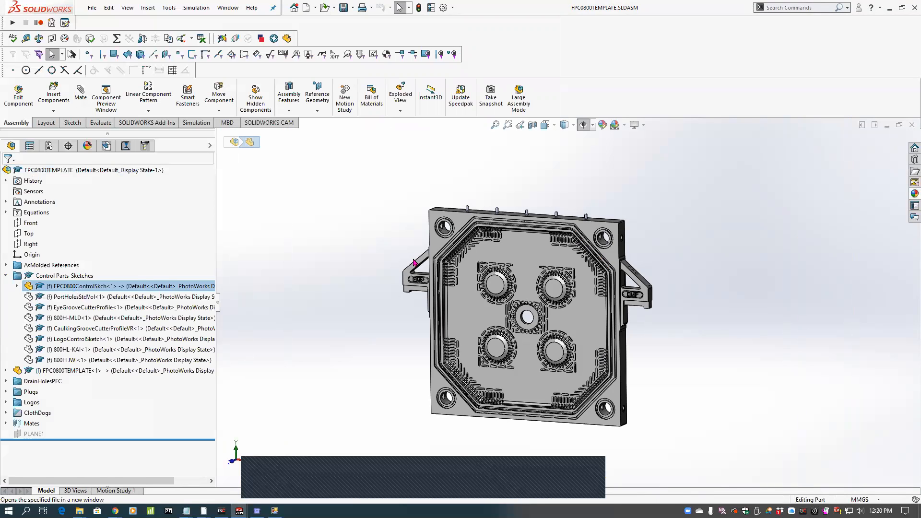
{"action": "key", "text": "f"}
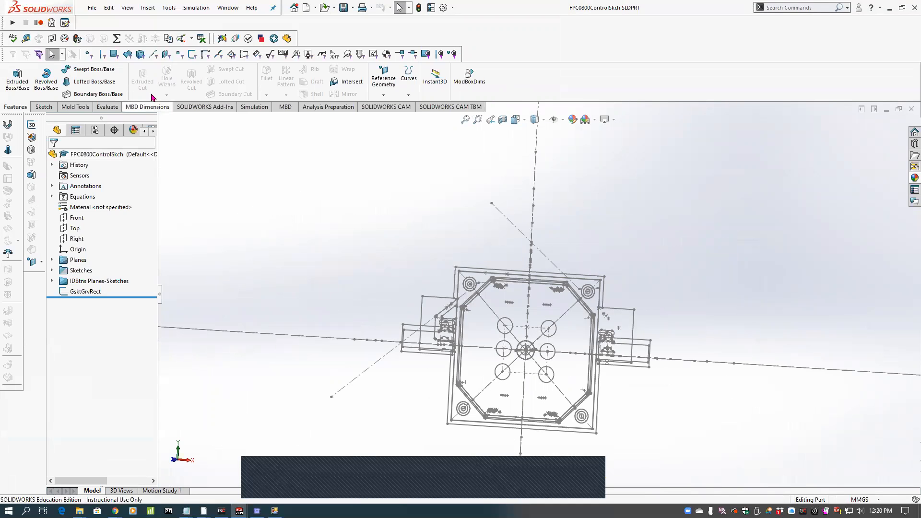
Examine the control sketch part's list of linked global variables without changing it, and close the part.
{"action": "left_click", "coordinate": [117, 38]}
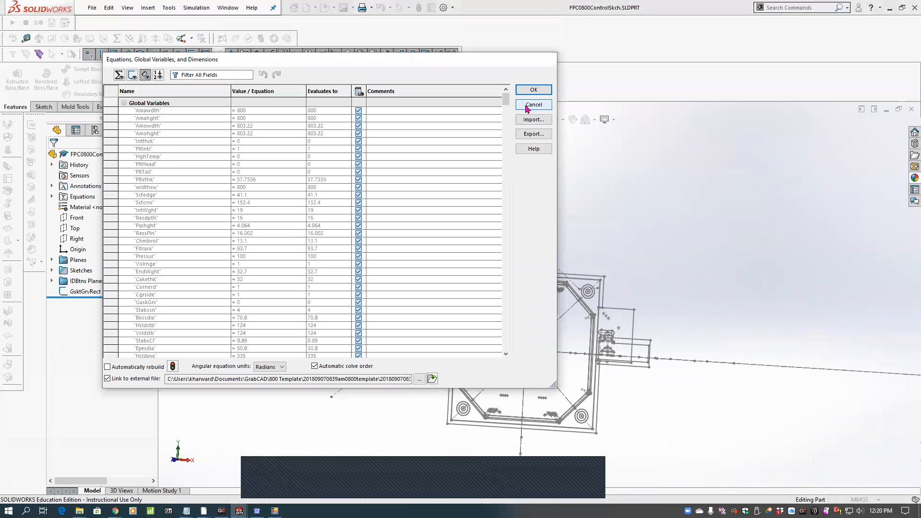
{"action": "mouse_move", "coordinate": [505, 101]}
{"action": "left_mouse_down"}
{"action": "mouse_move", "coordinate": [497, 309]}
{"action": "mouse_move", "coordinate": [503, 99]}
{"action": "left_mouse_up"}
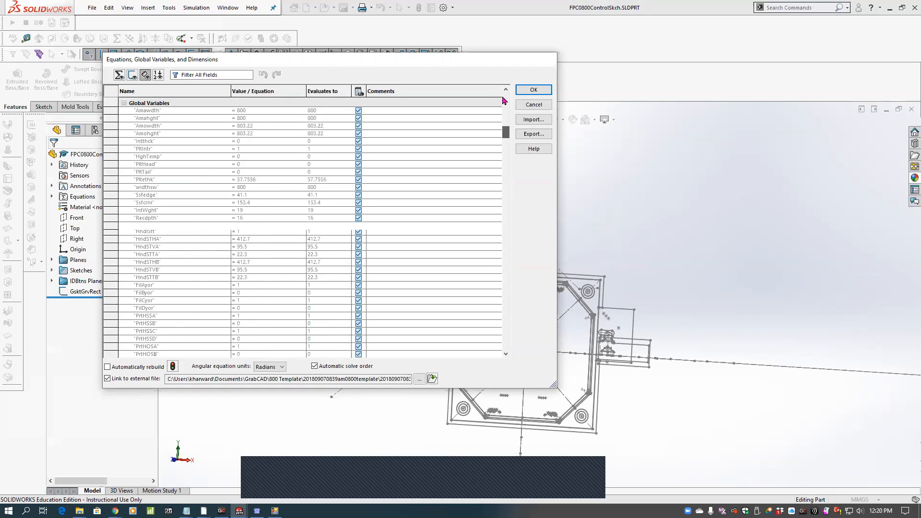
{"action": "left_click", "coordinate": [538, 110]}
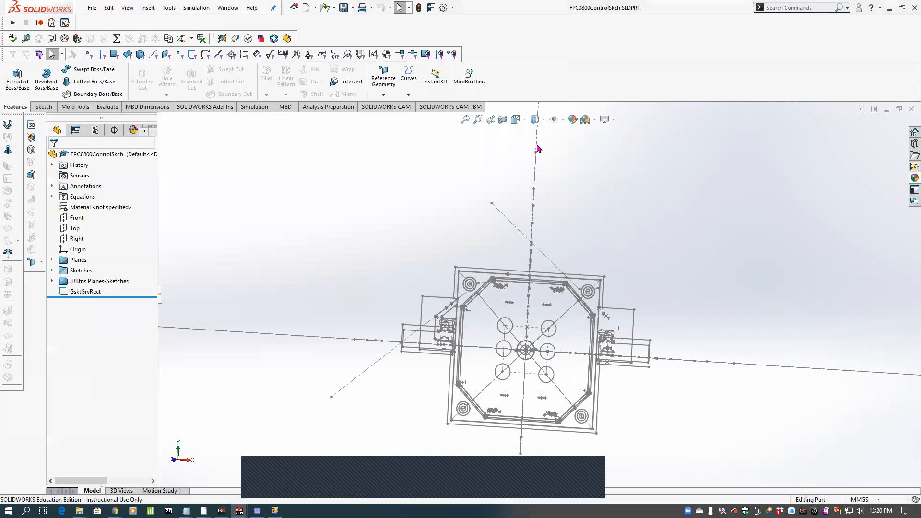
{"action": "left_click", "coordinate": [92, 8]}
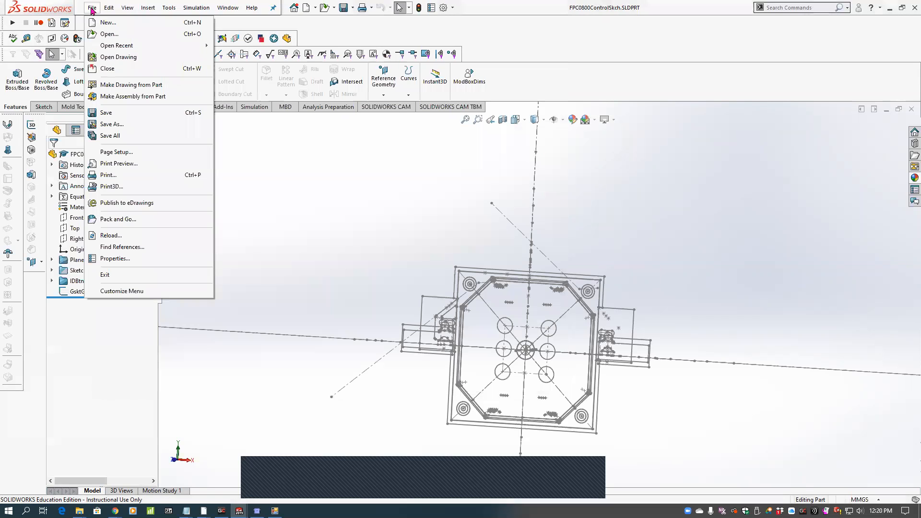
{"action": "left_click", "coordinate": [107, 68]}
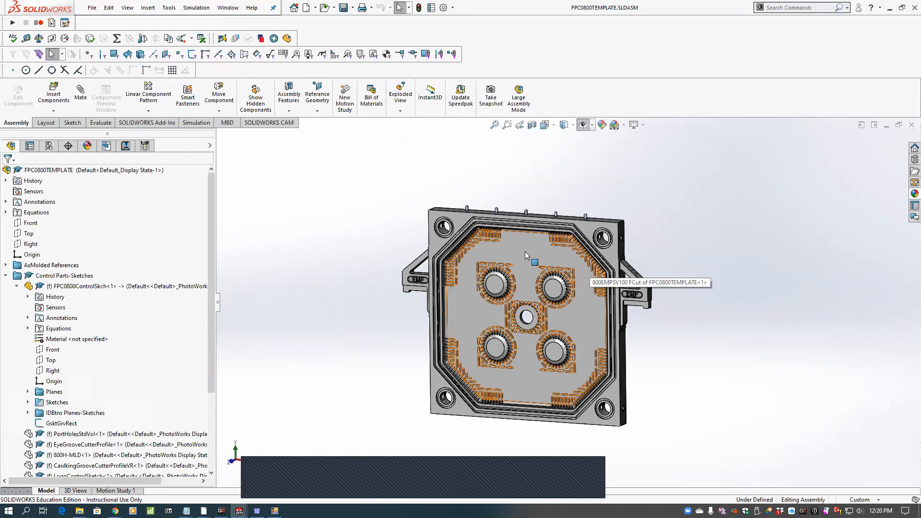
Open the drawing of the FPC0800TEMPLATE assembly on its Intrm Plan View & Sections sheet, and switch to the EnviroTech Filter Plates Configurator window.
{"action": "right_click", "coordinate": [115, 176]}
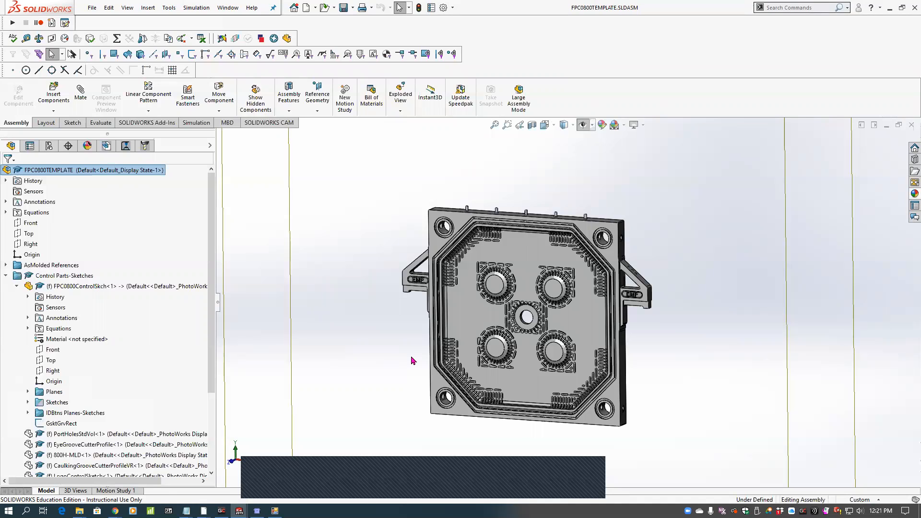
{"action": "key", "text": "ctrl+Tab"}
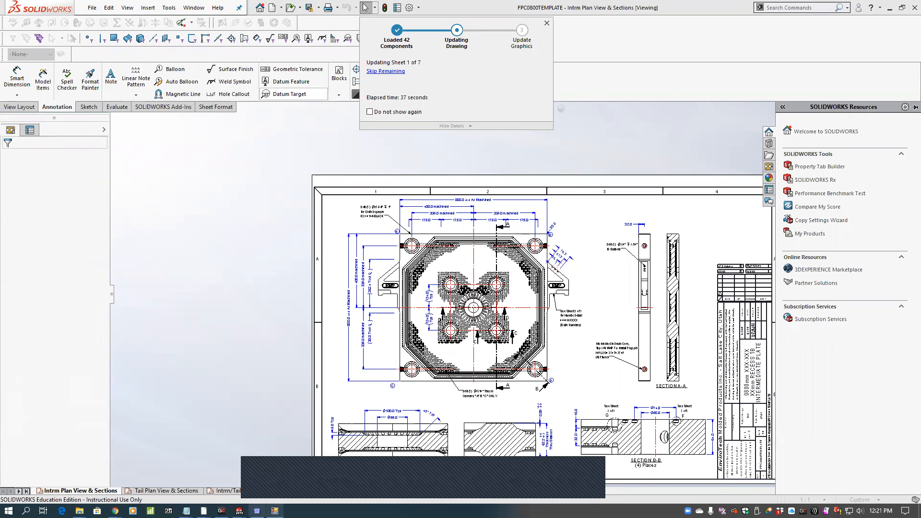
{"action": "mouse_move", "coordinate": [257, 511]}
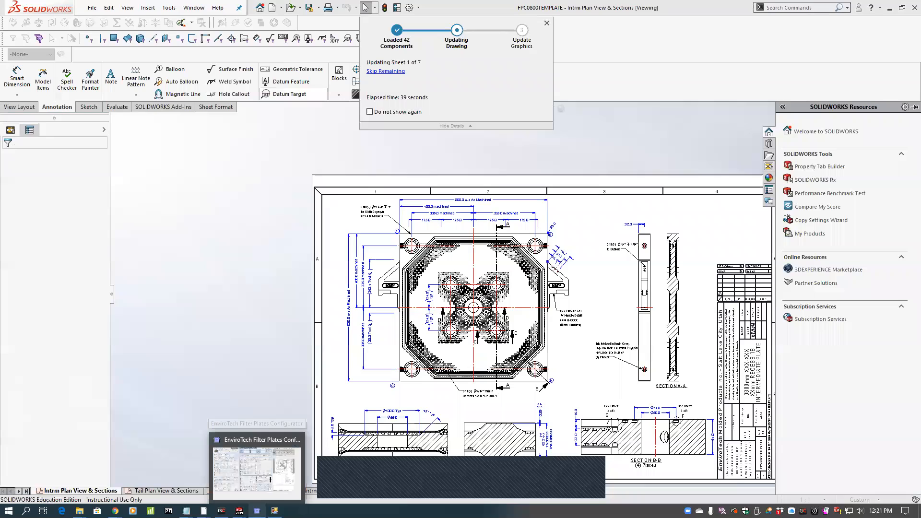
{"action": "left_click", "coordinate": [263, 500]}
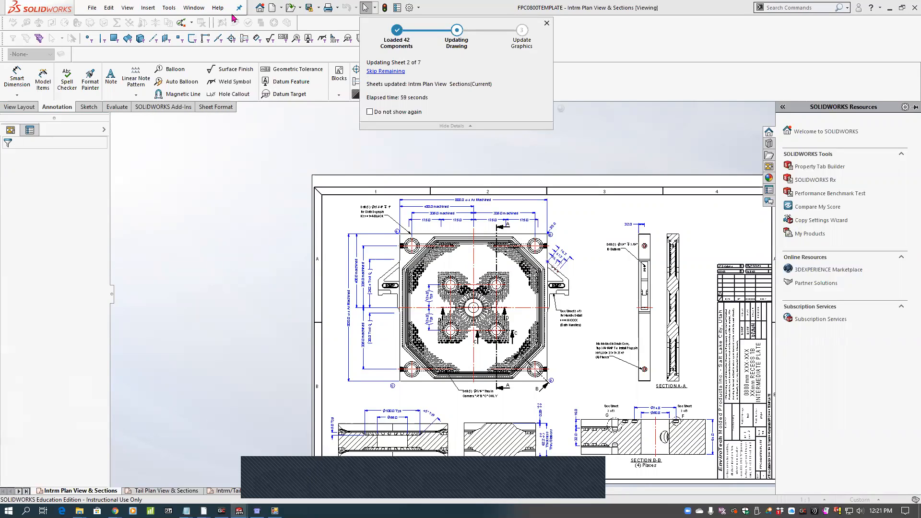
Browse the open SOLIDWORKS documents and preview the Cabinet4DrawerDemo.SLDASM assembly.
{"action": "left_click", "coordinate": [194, 8]}
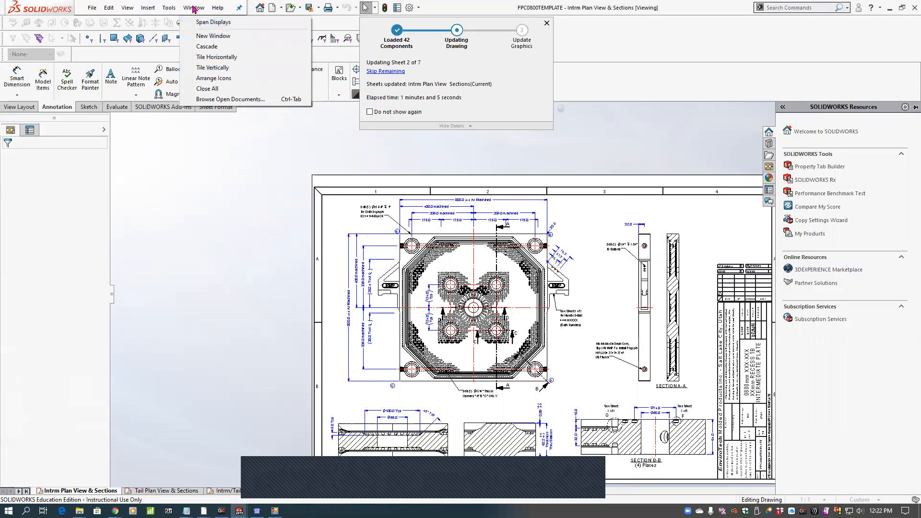
{"action": "left_click", "coordinate": [228, 101]}
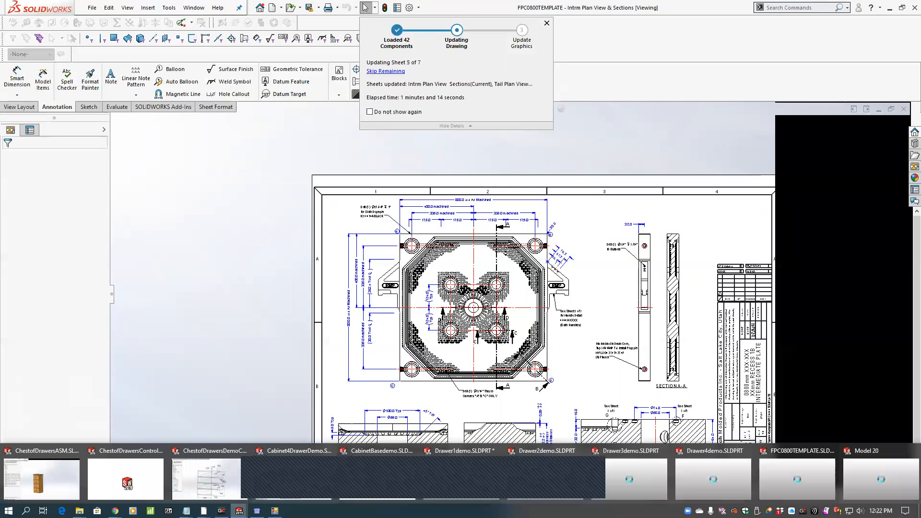
{"action": "mouse_move", "coordinate": [267, 493]}
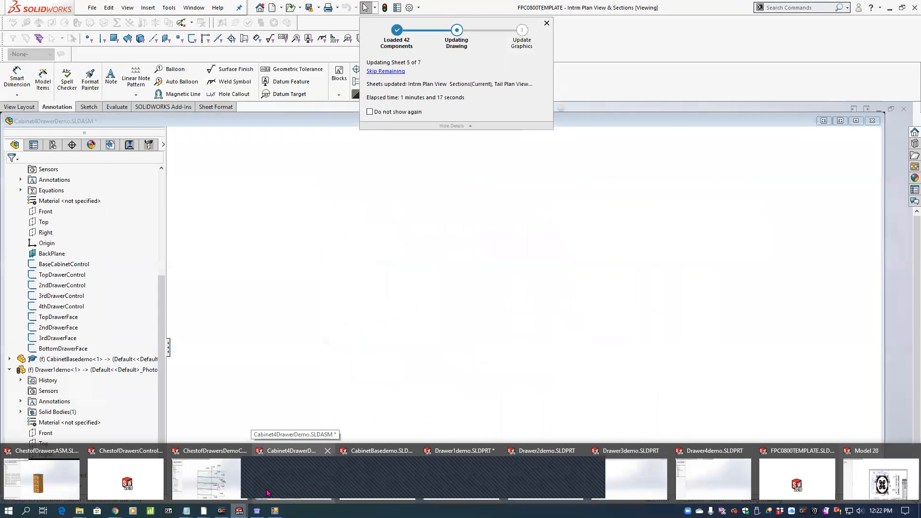